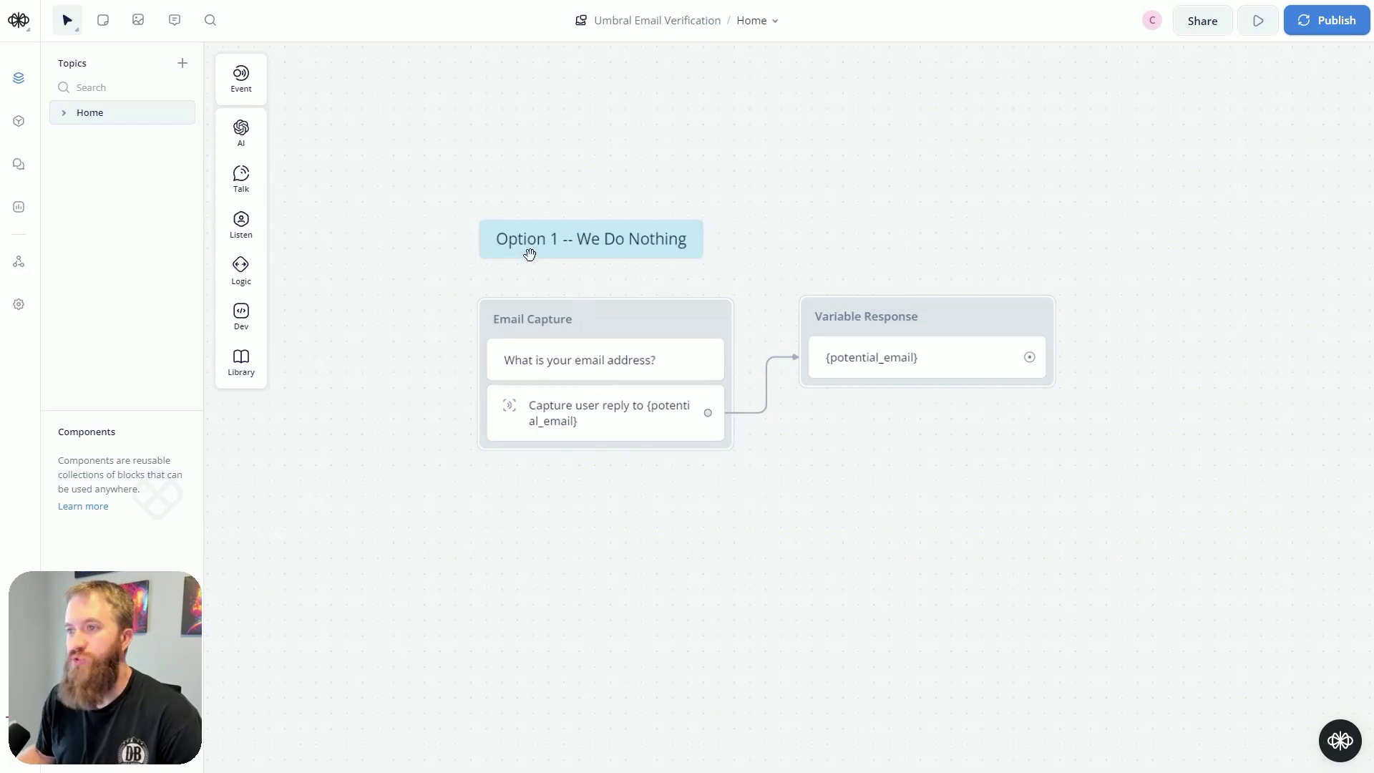
Test the Option 1 flow with an email sentence; the bot echoes the whole sentence back
left_click(709, 319)
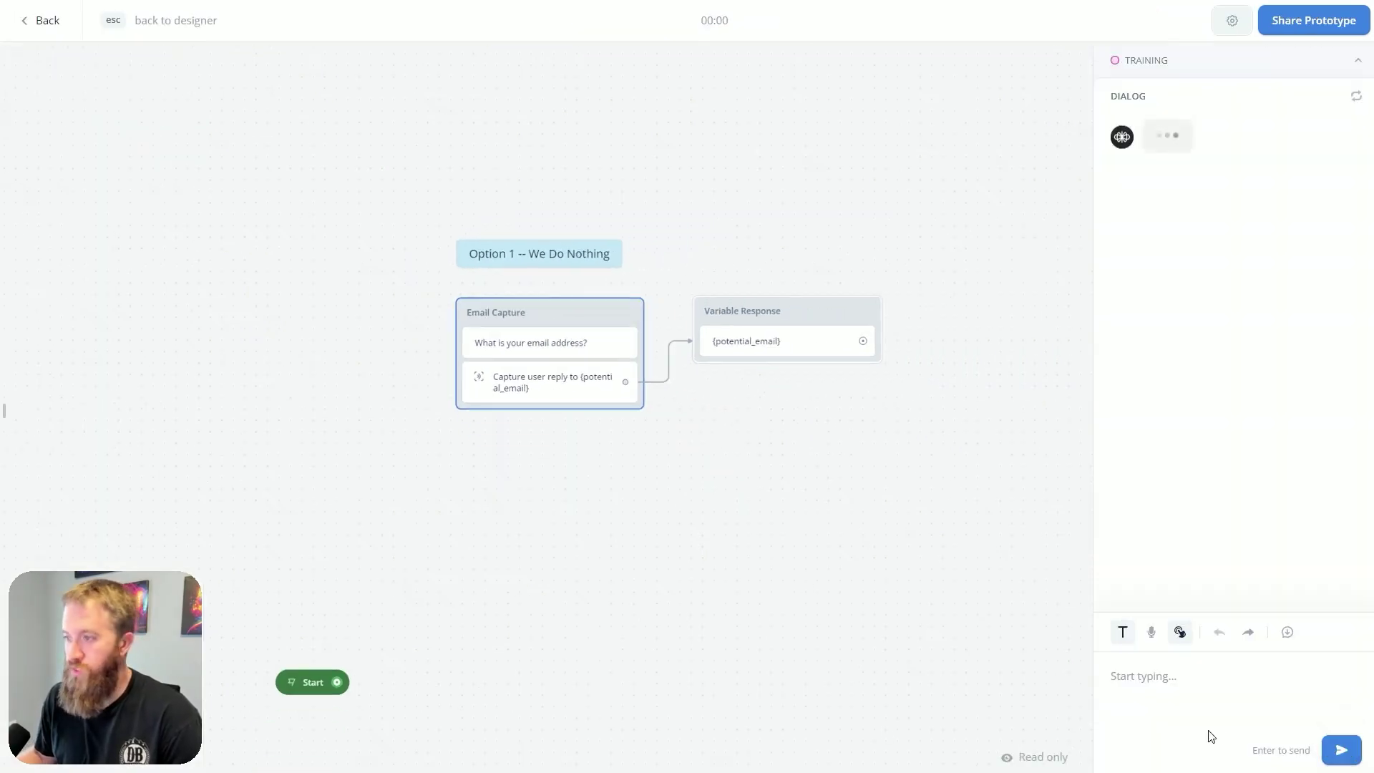
left_click(1230, 691)
type("my email add")
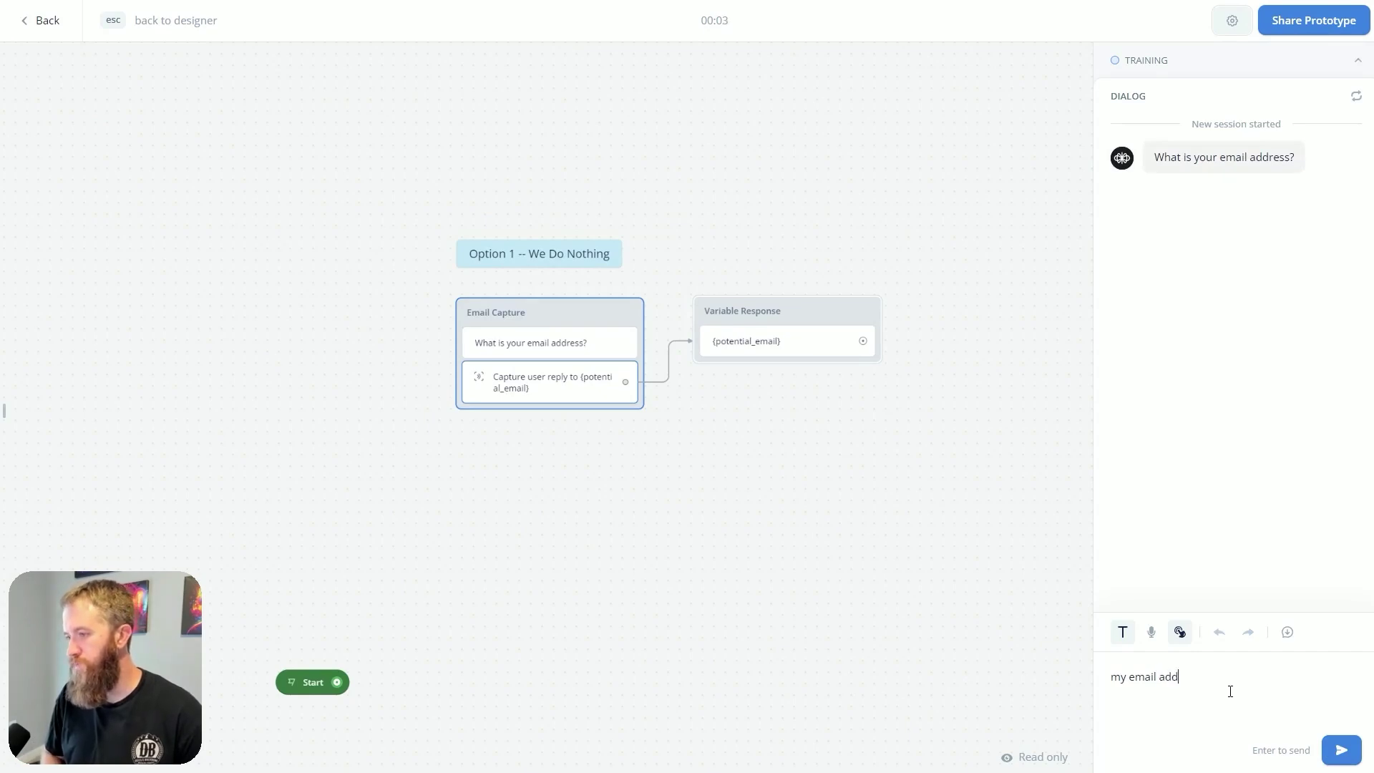
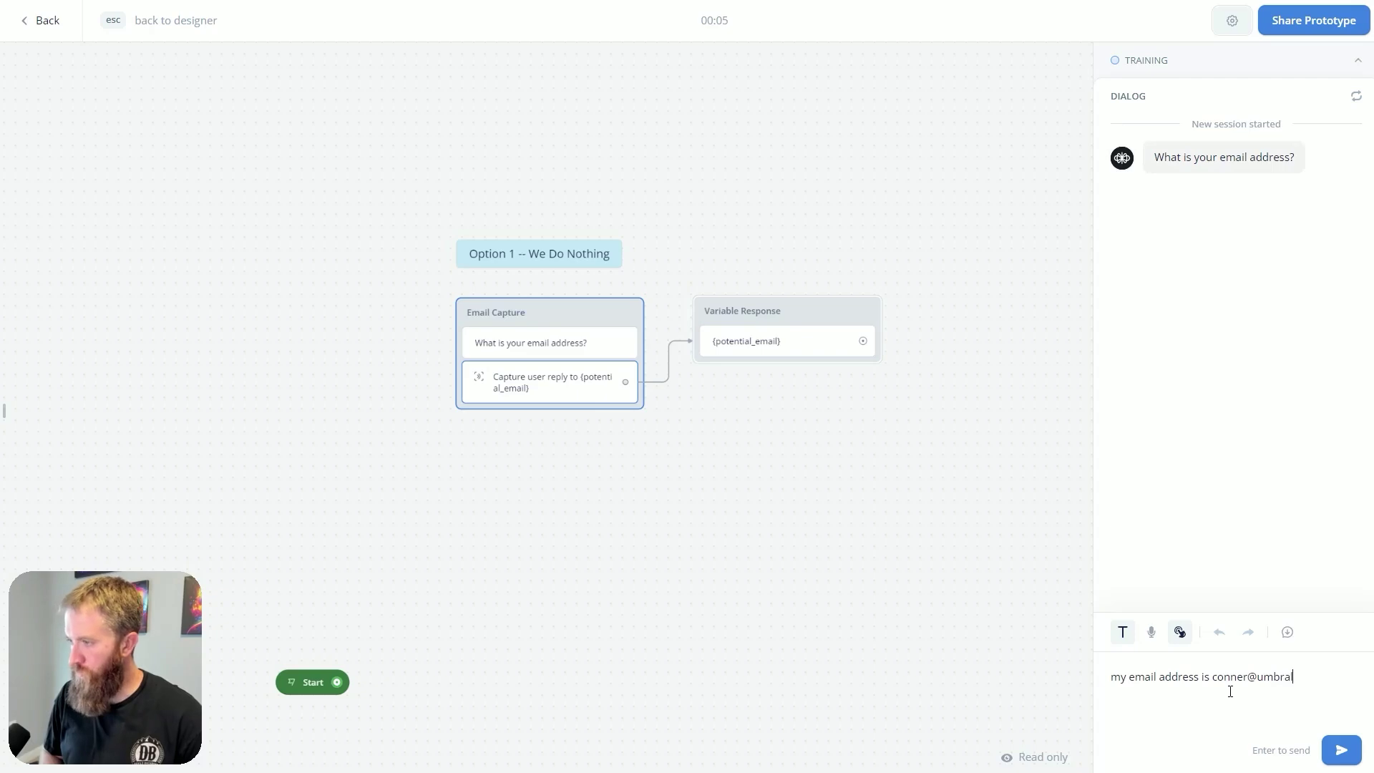
key("Return")
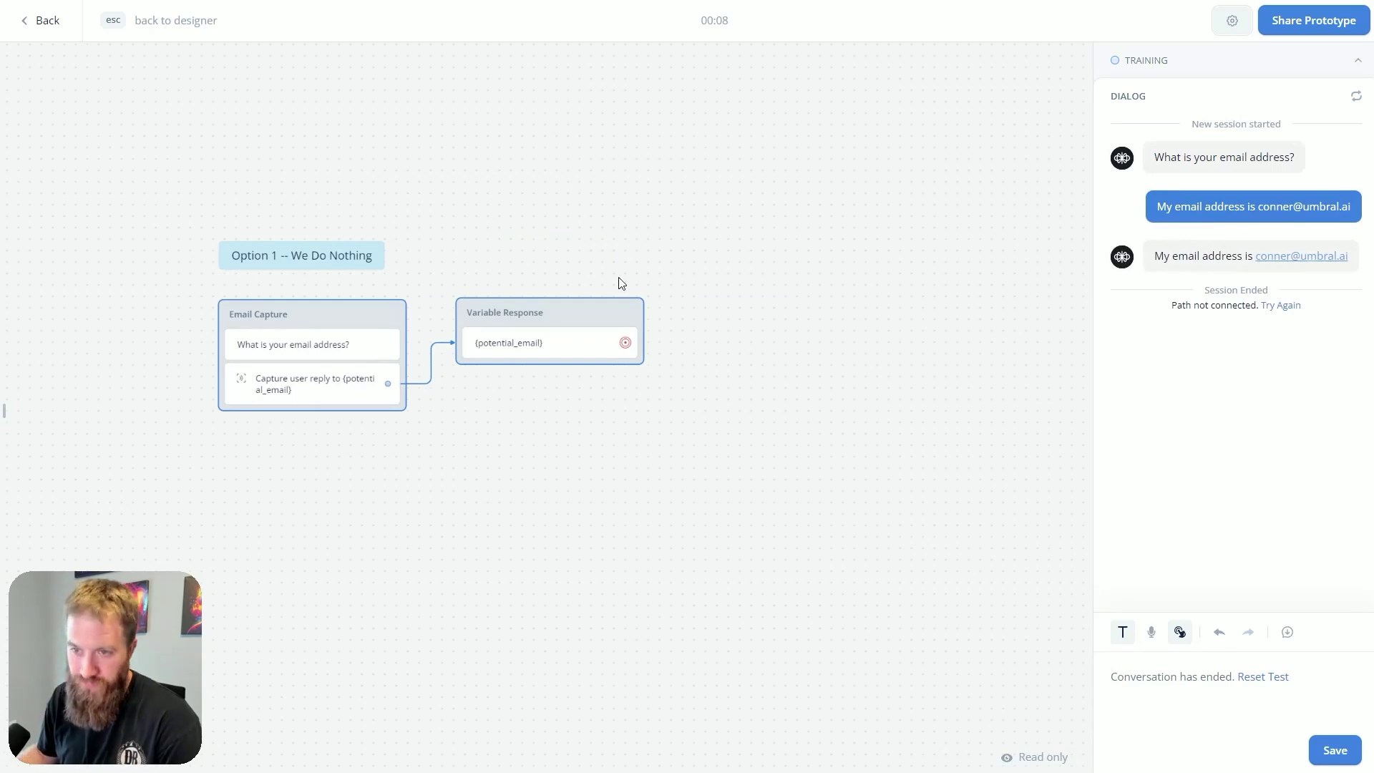
scroll(354, 506, "up", 2)
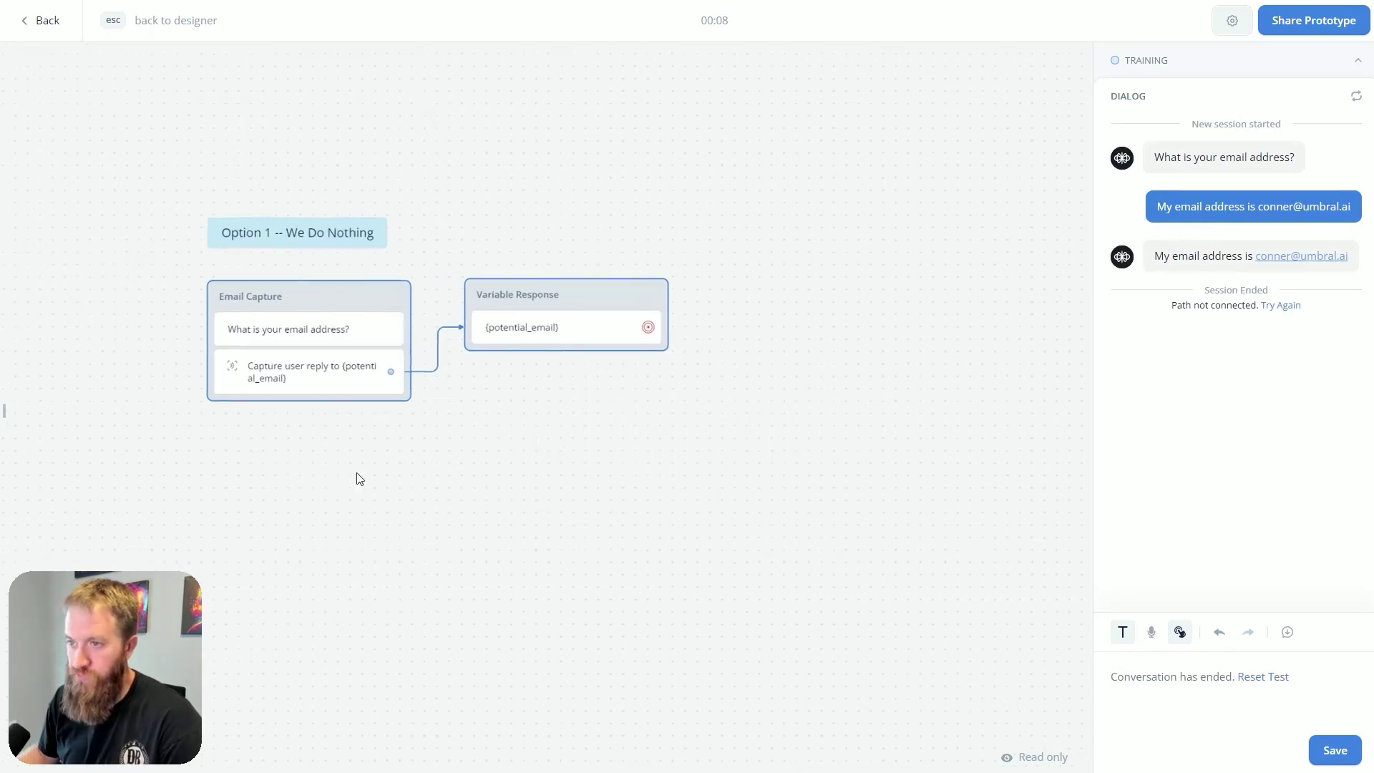
scroll(502, 546, "up", 2)
scroll(502, 546, "up", 2)
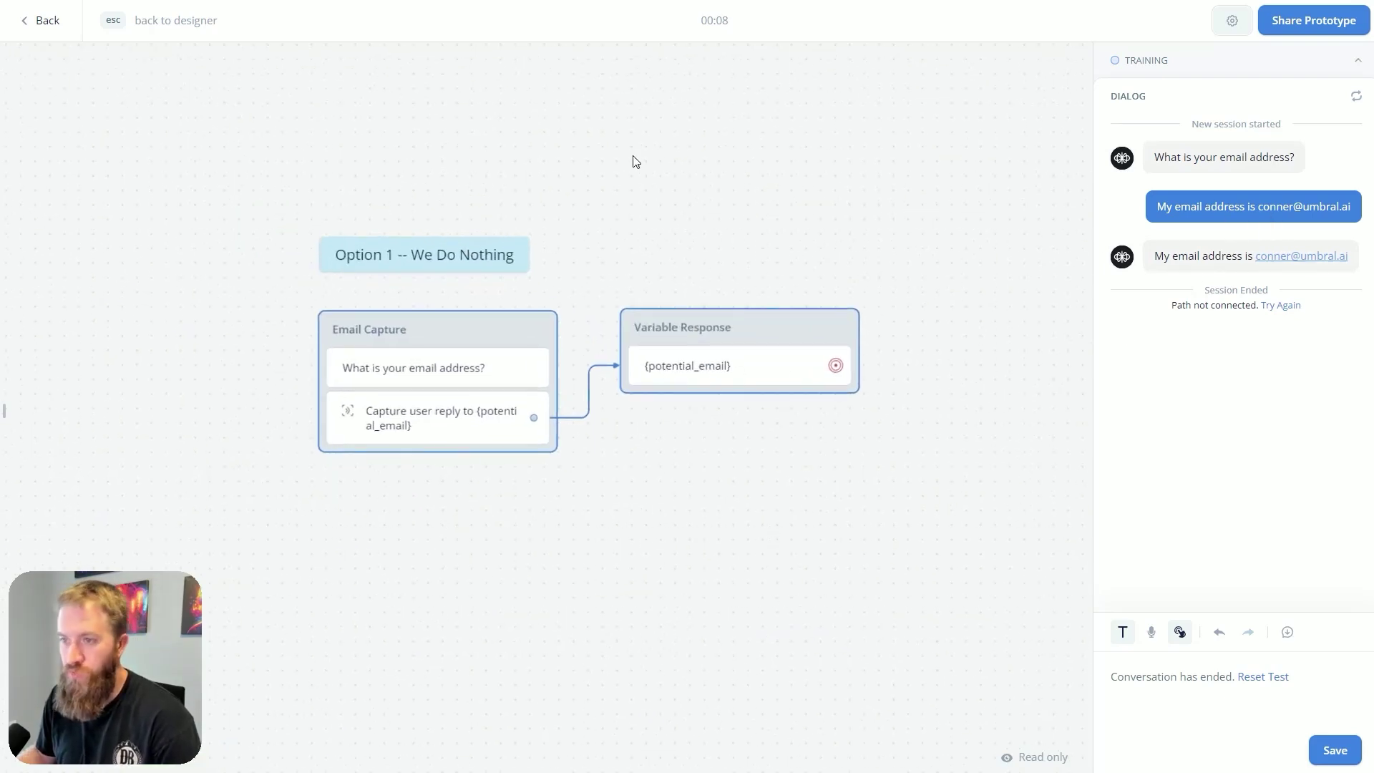
left_click_drag(614, 191, 655, 554)
scroll(662, 505, "up", 2)
scroll(661, 514, "up", 1)
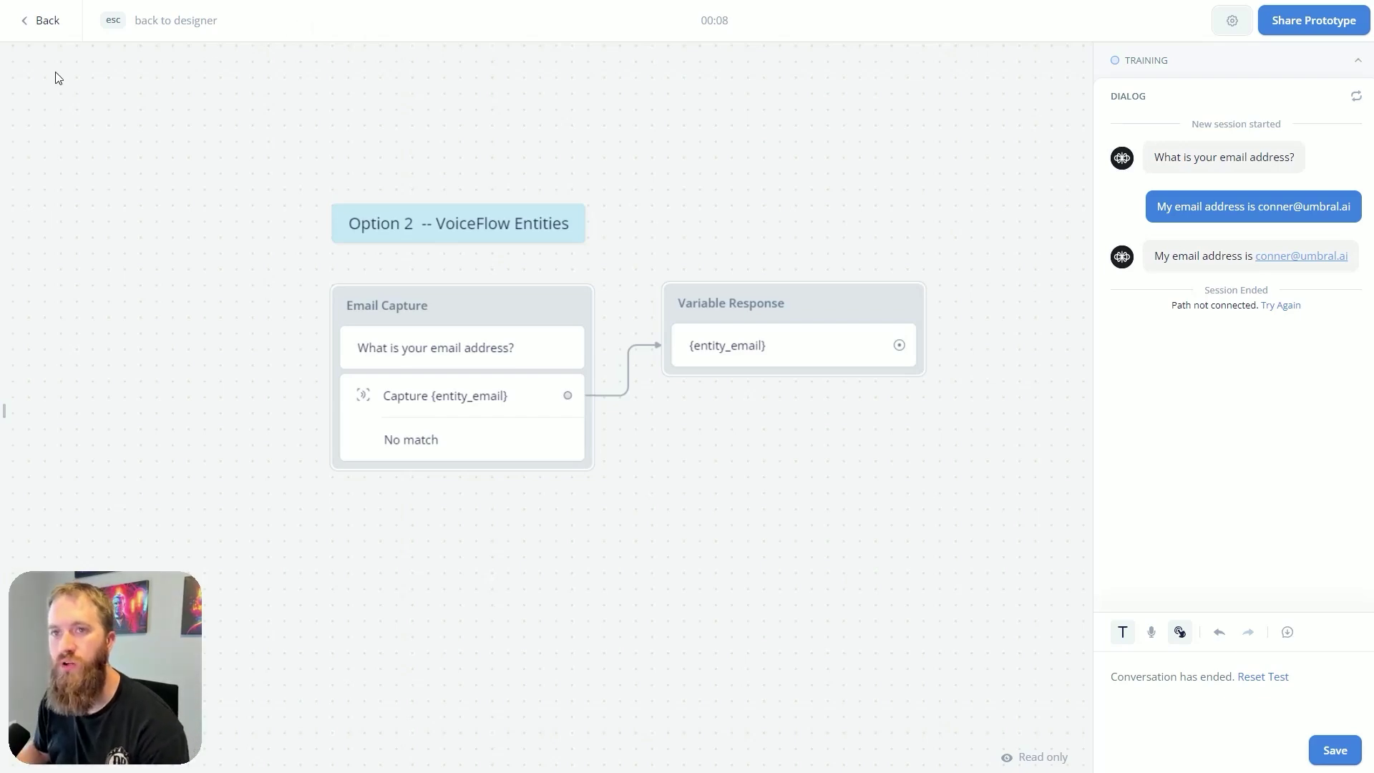
Inspect entity_email under Content > Entities and confirm its Email data type
left_click(42, 21)
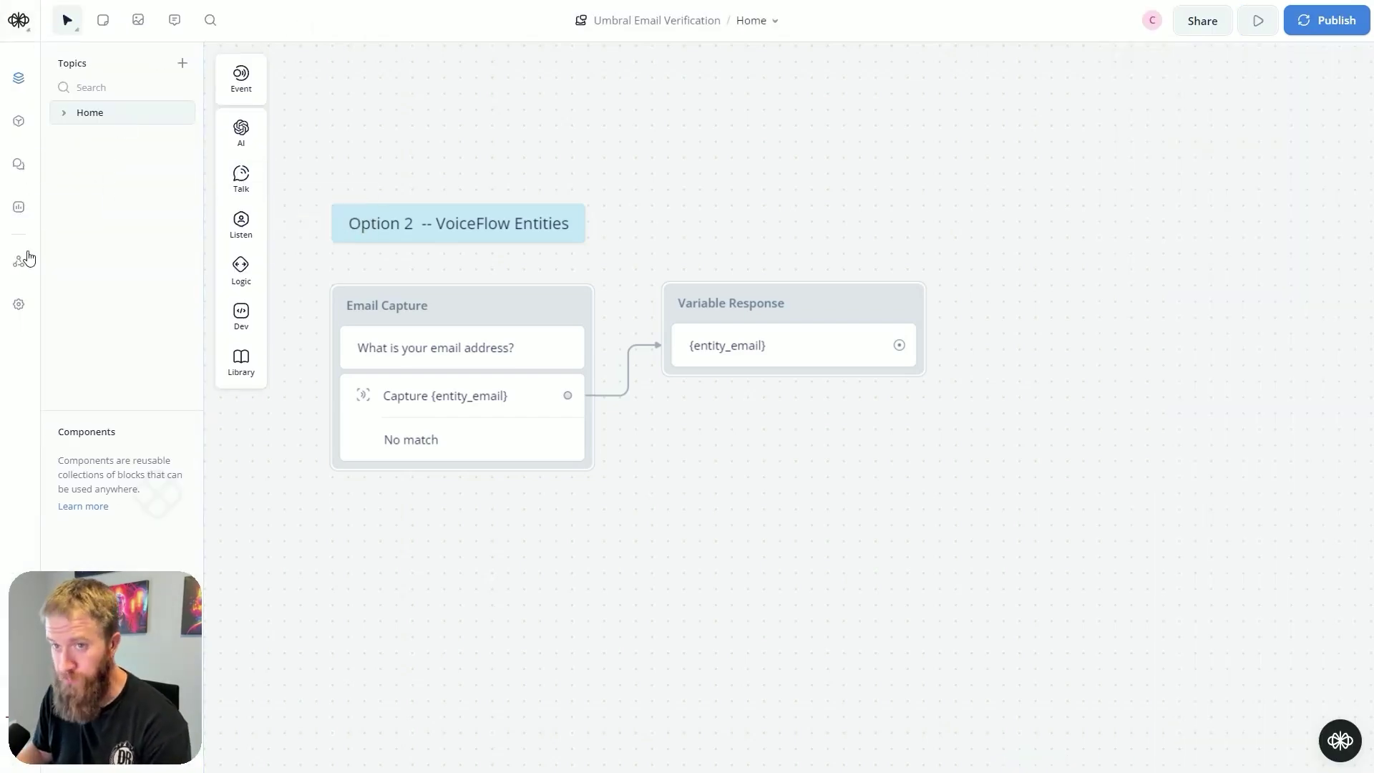
left_click(19, 120)
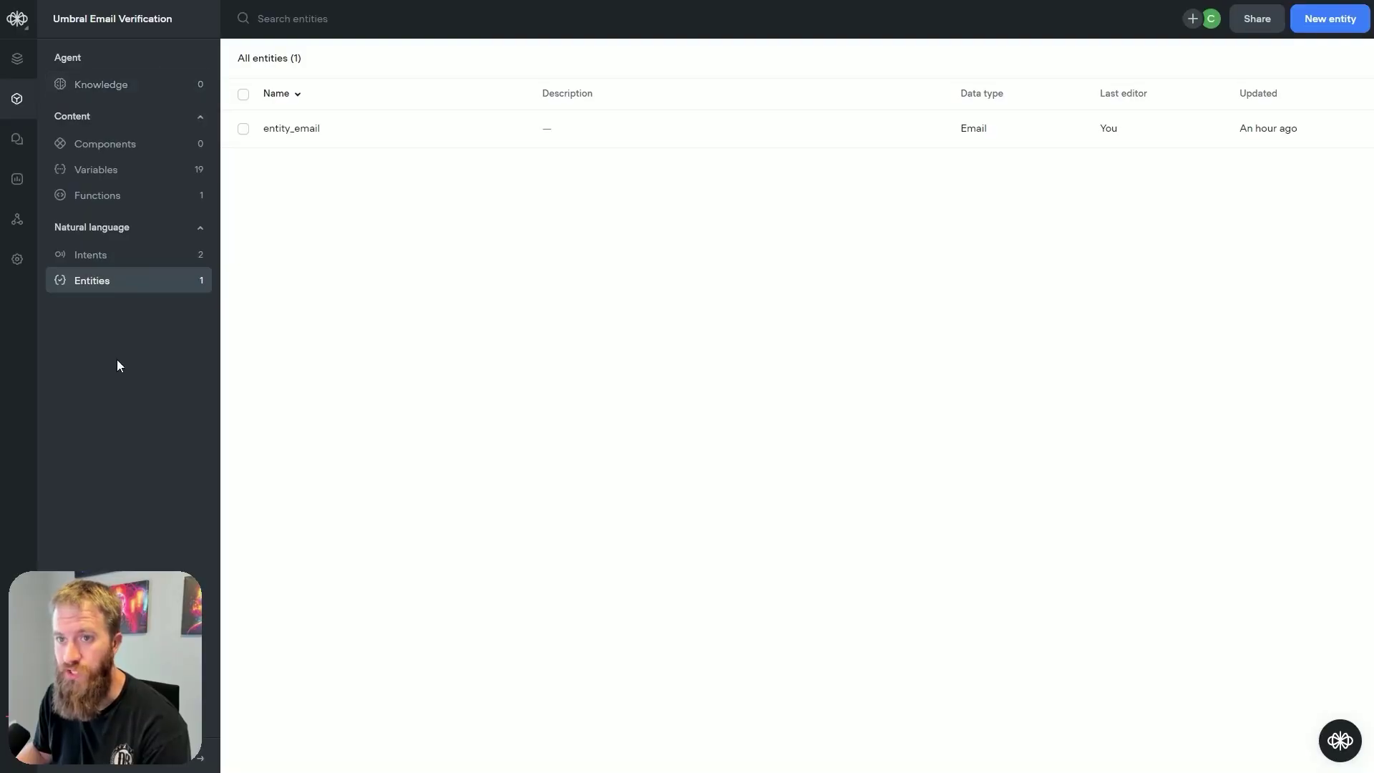
left_click(341, 130)
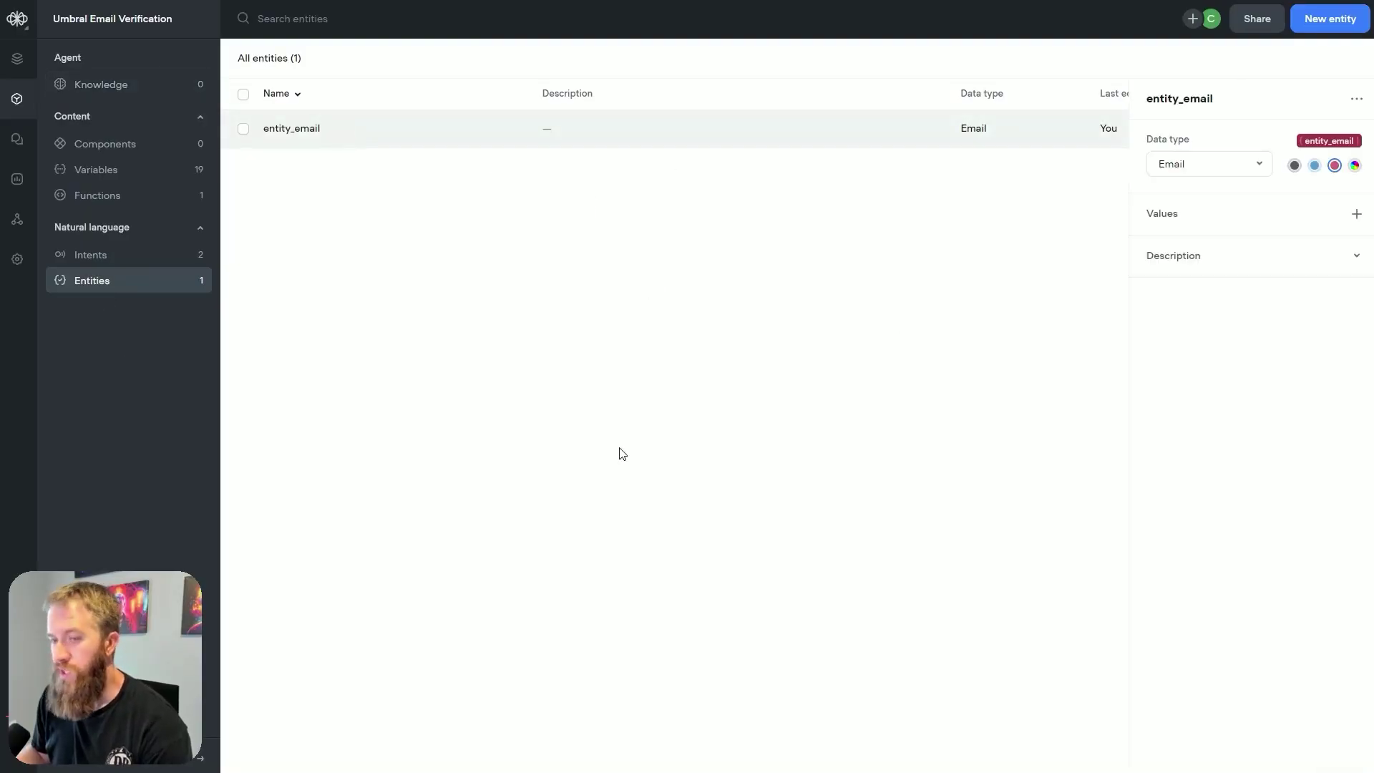
left_click(1259, 165)
left_click(1260, 166)
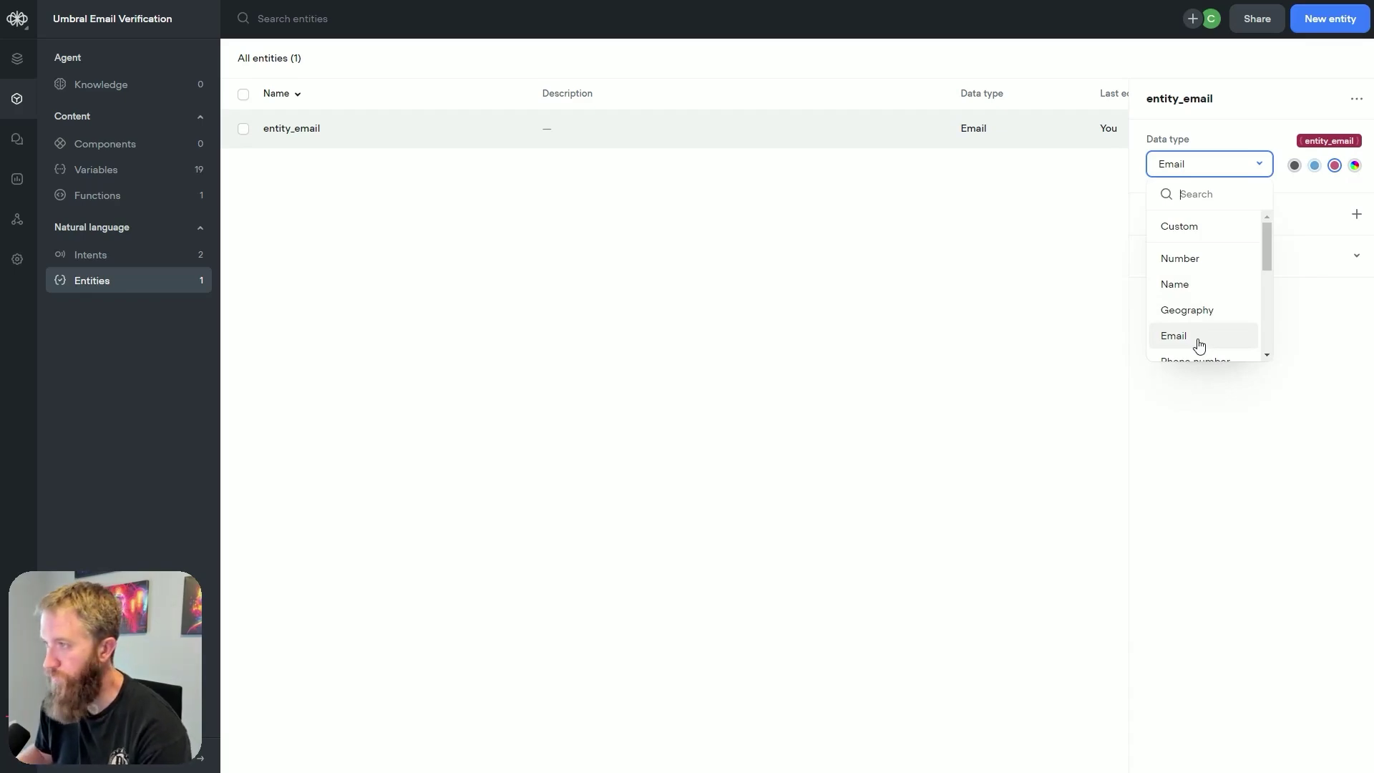
left_click(894, 335)
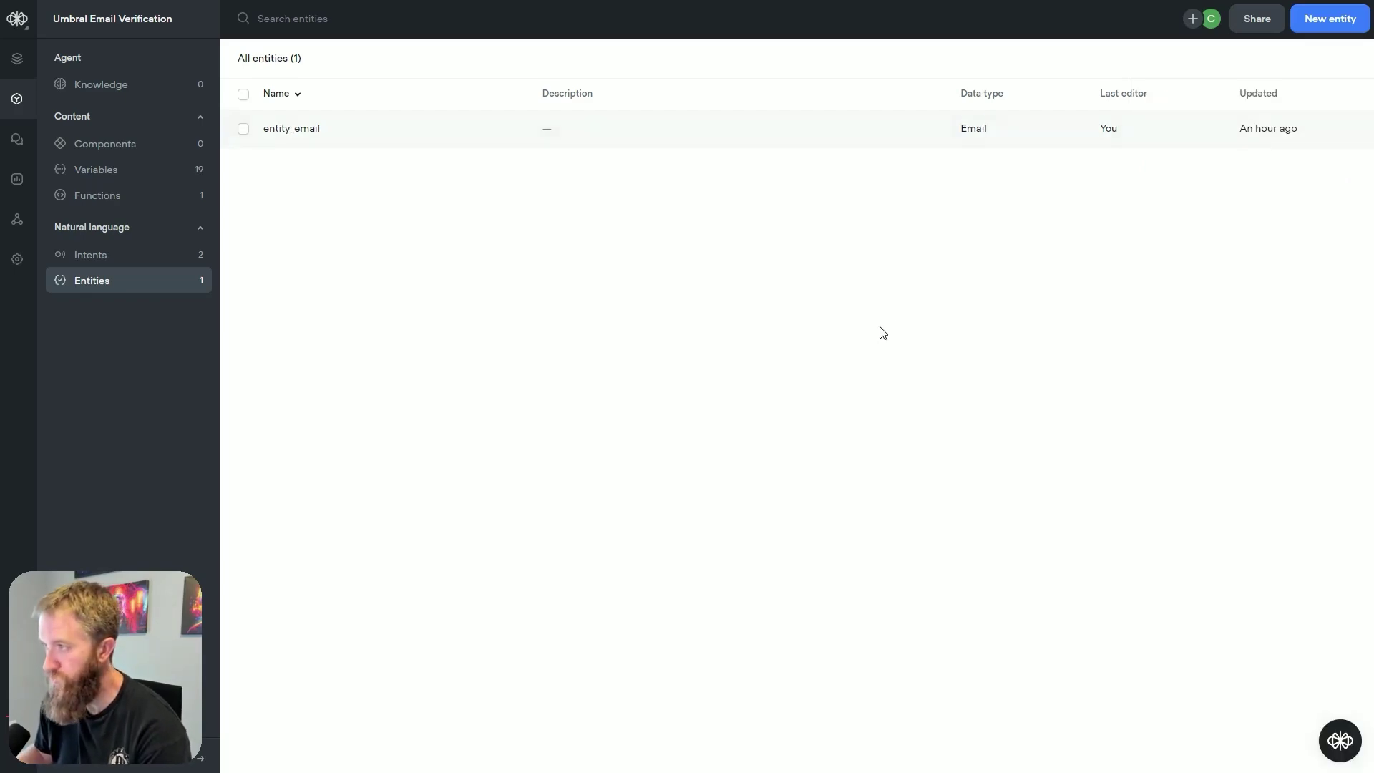
Confirm the Option 2 Capture step stores entity_email
left_click(9, 62)
left_click(454, 403)
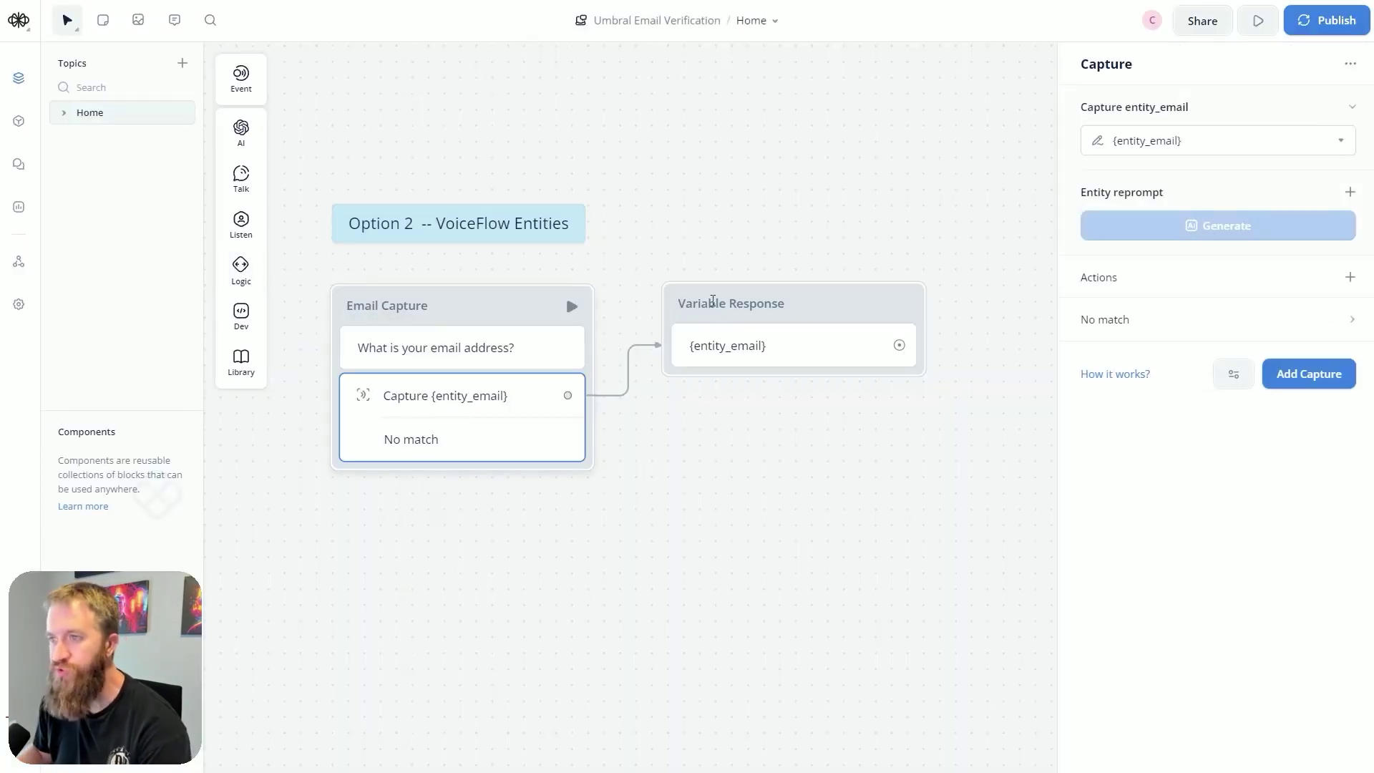
left_click(1318, 140)
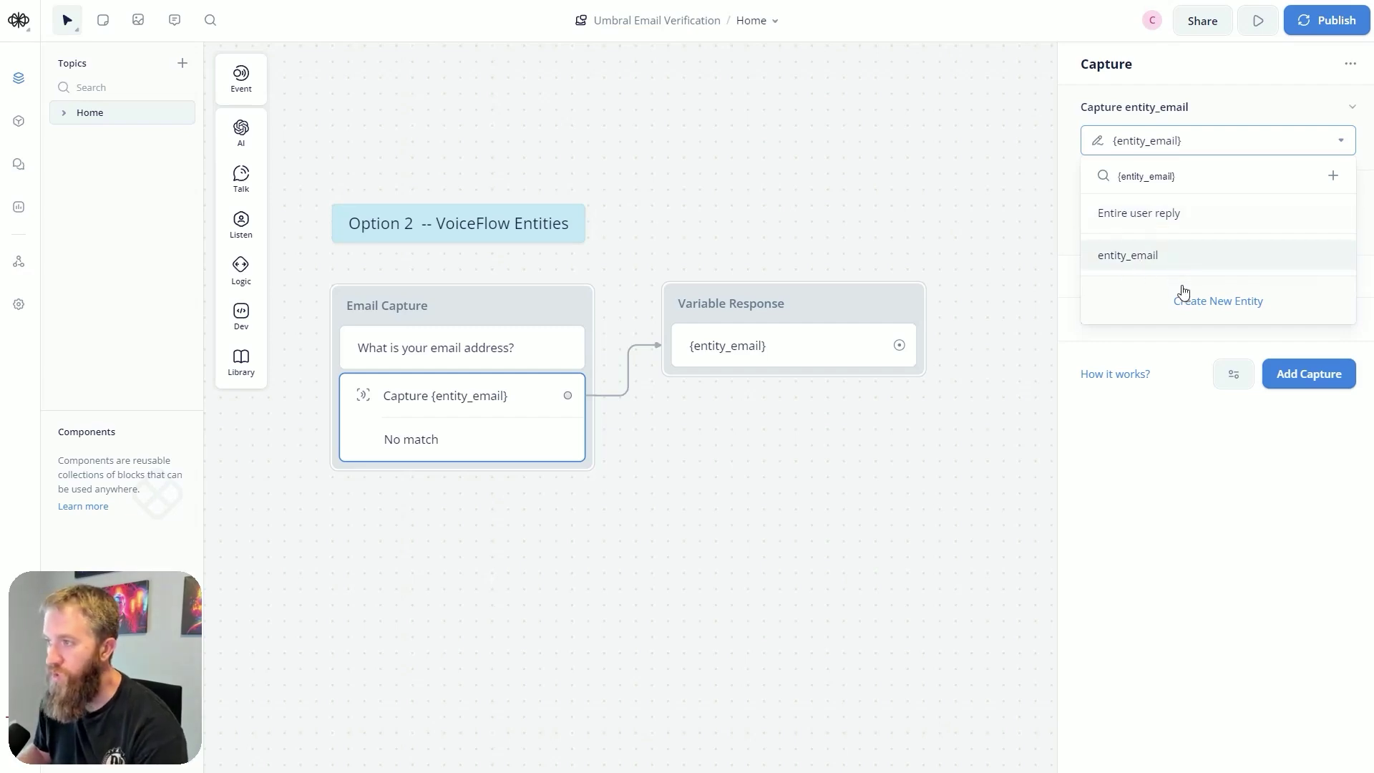
left_click(1147, 258)
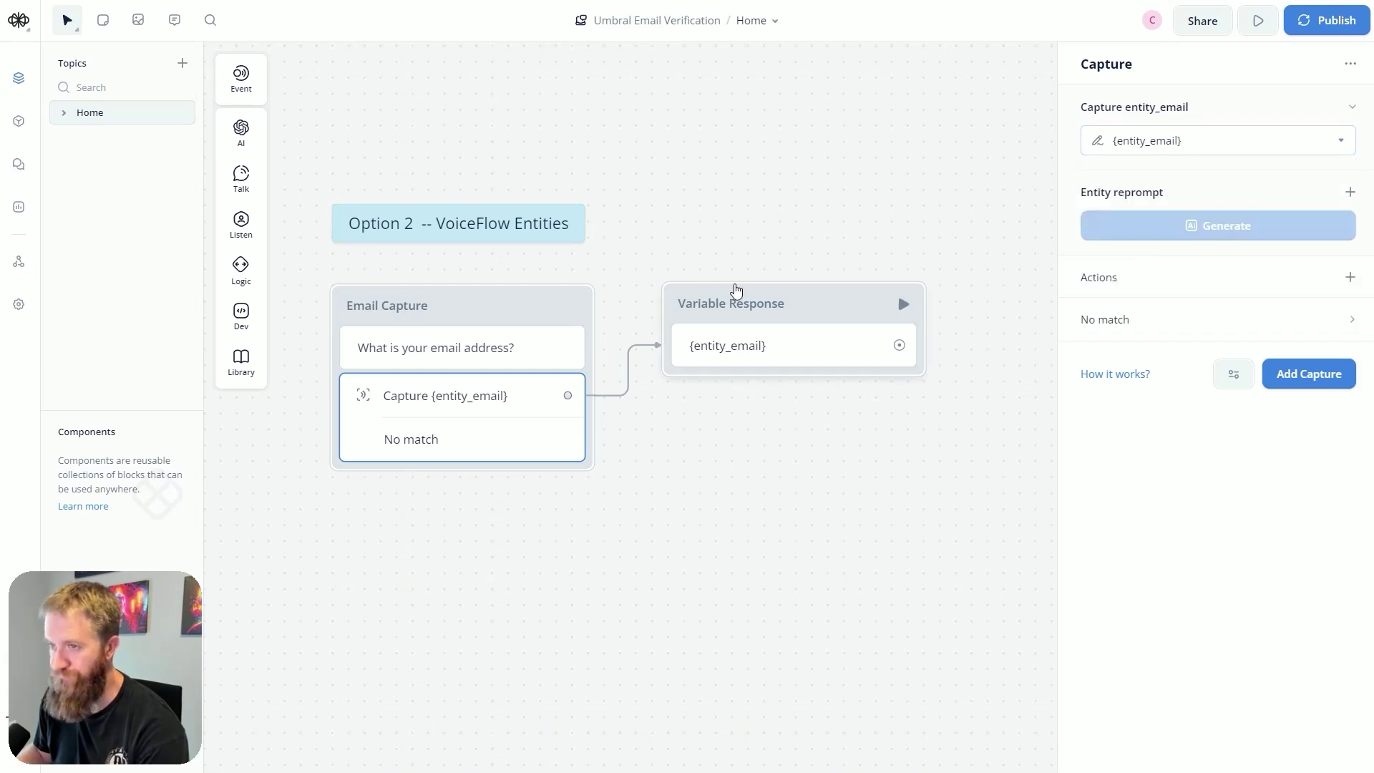
left_click(575, 307)
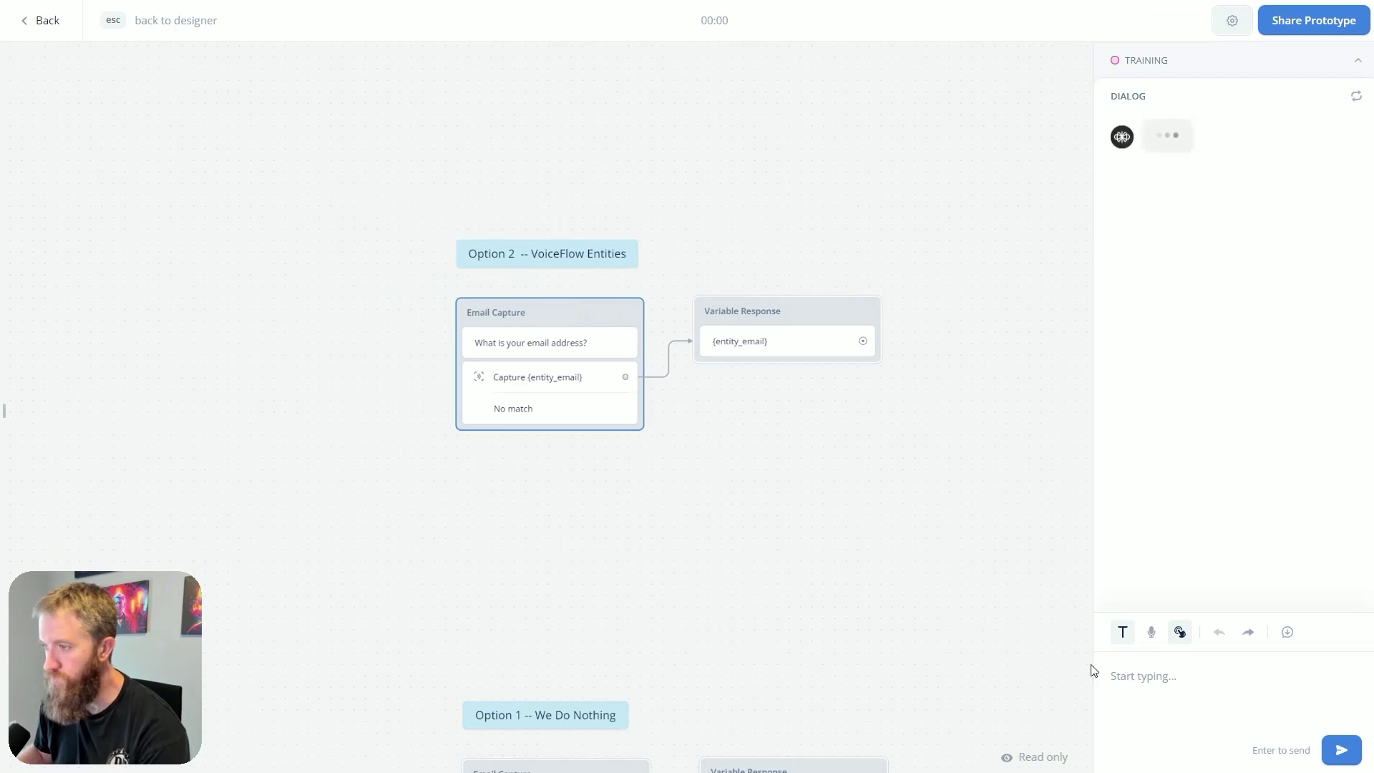
left_click(1165, 676)
key("Return")
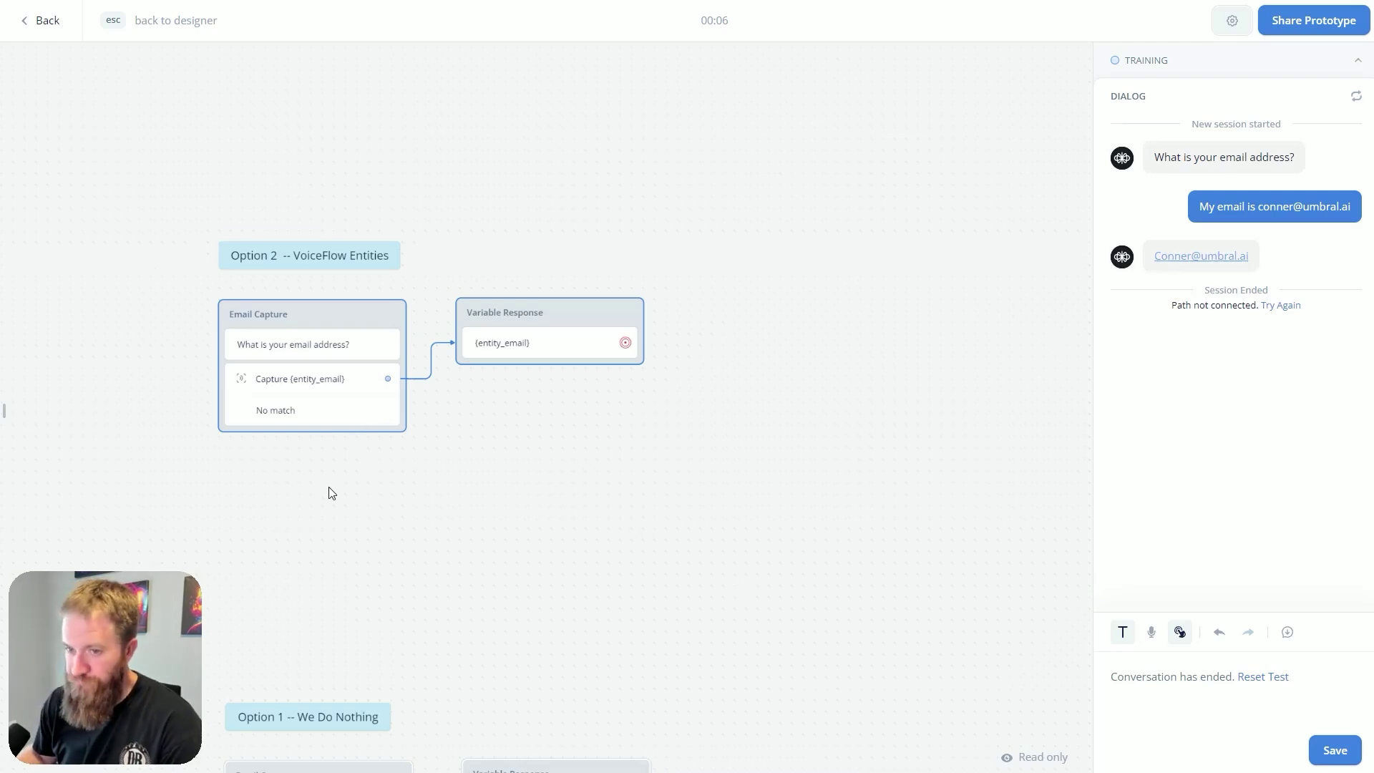
scroll(354, 494, "up", 2)
scroll(397, 467, "up", 3)
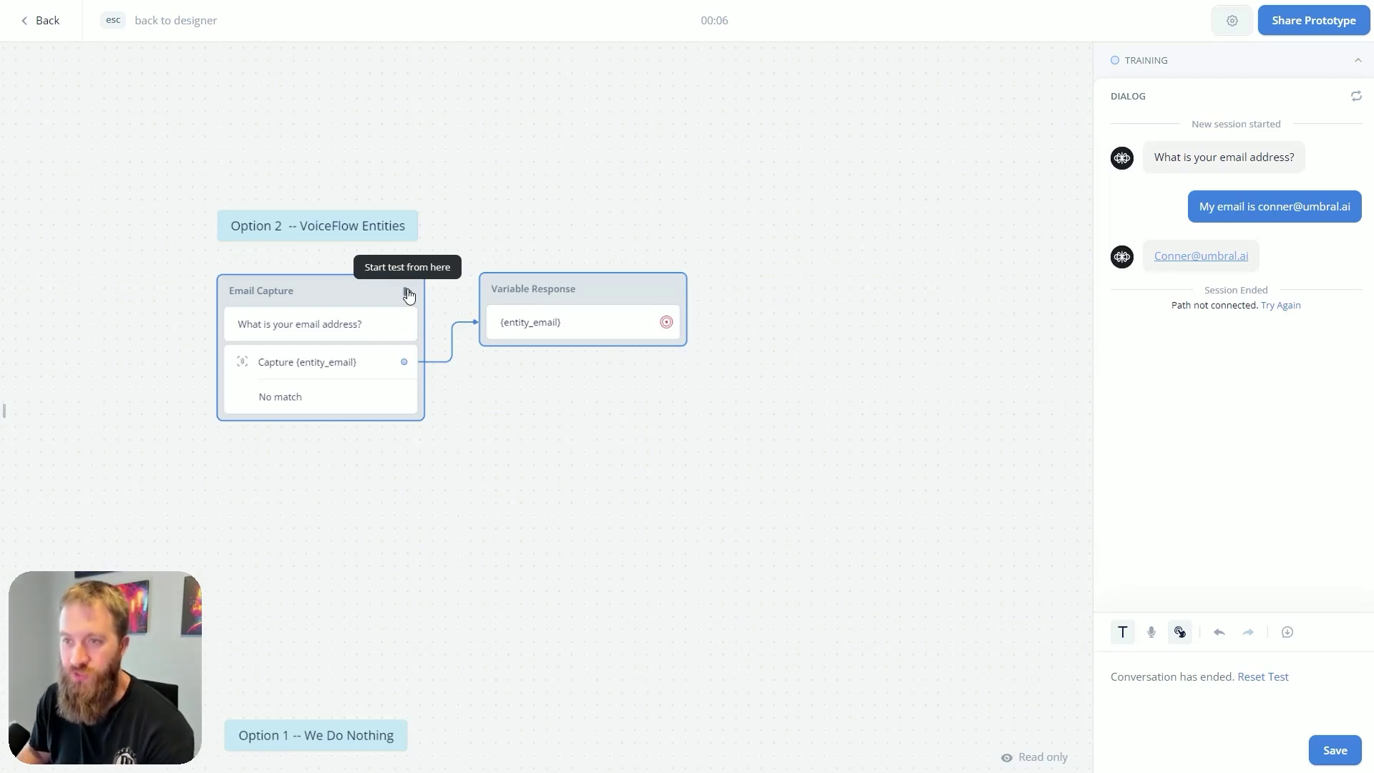
Retest from Email Capture with an incomplete address; the bot replies only 'Con'
left_click(410, 295)
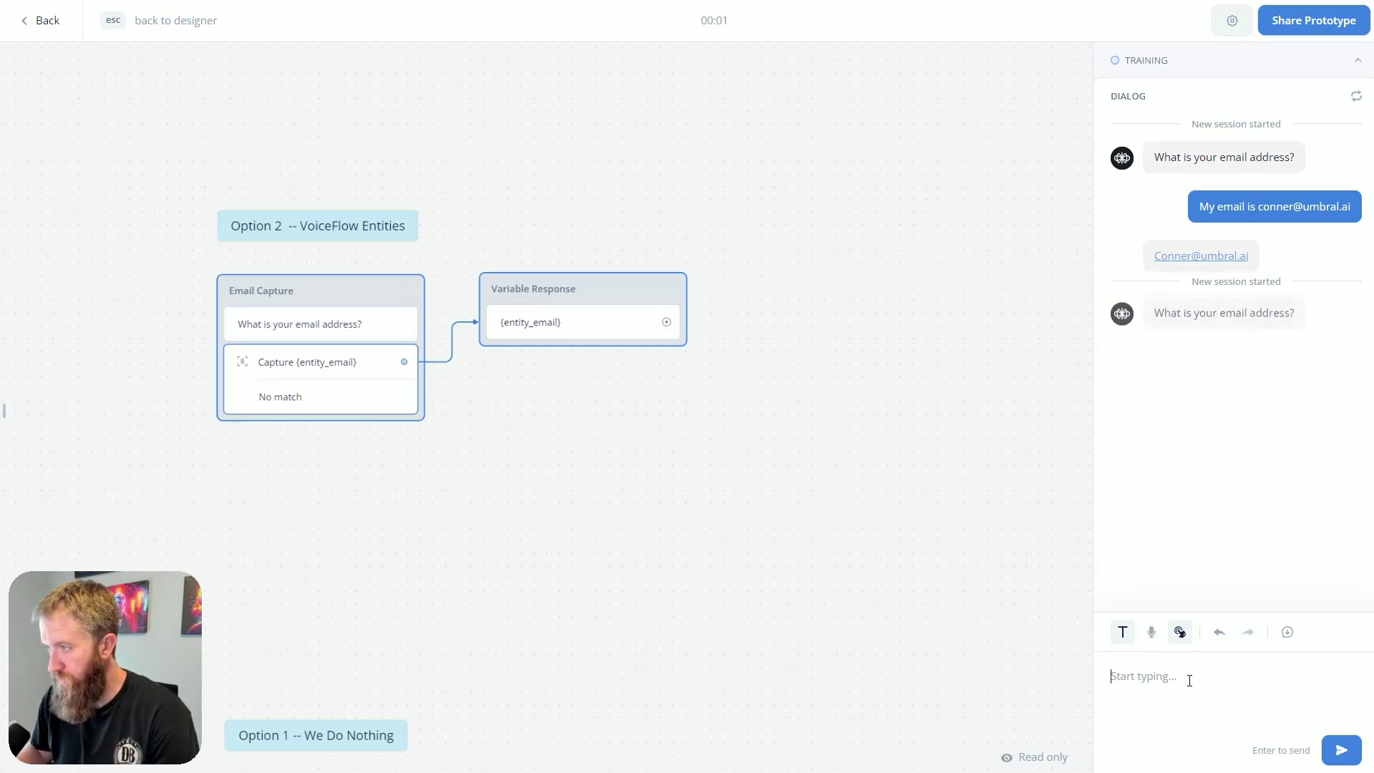
type("my email add")
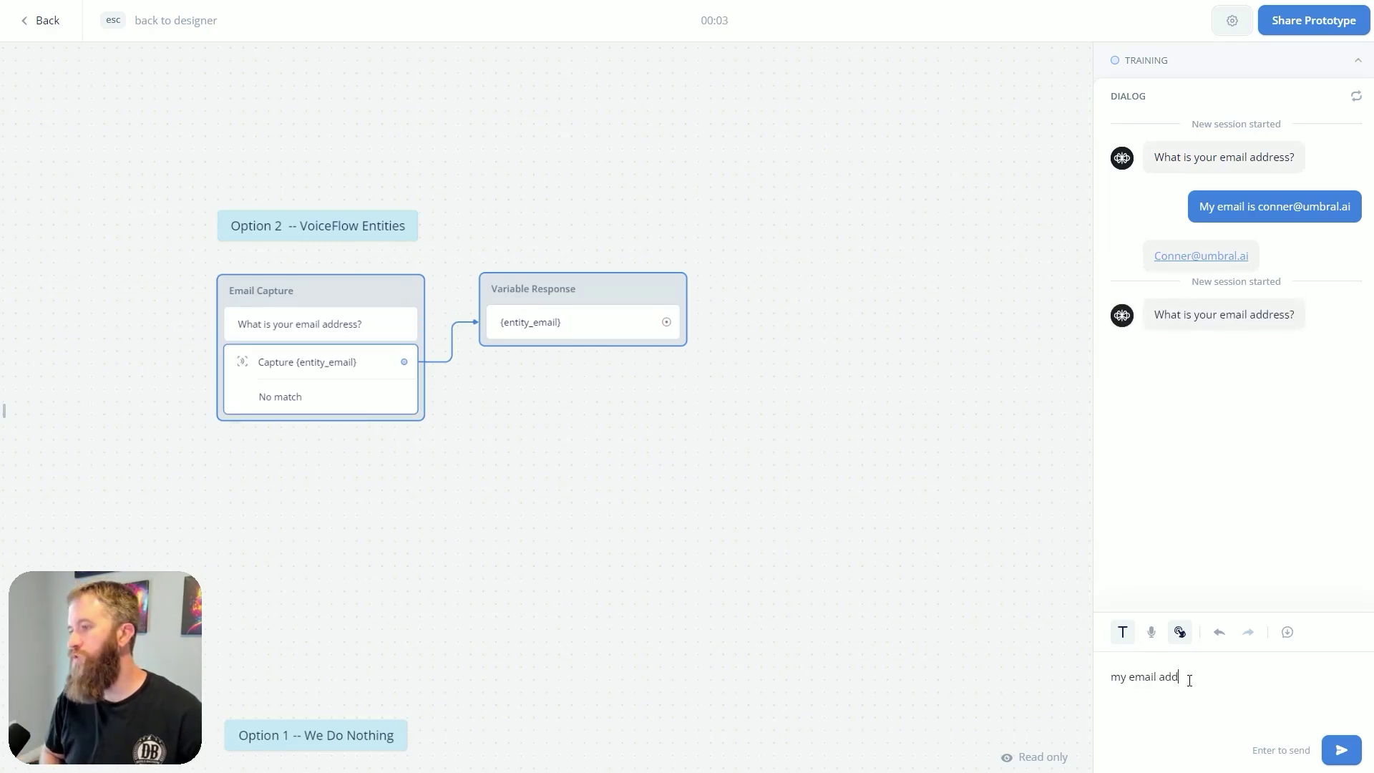
type("ress is conner@")
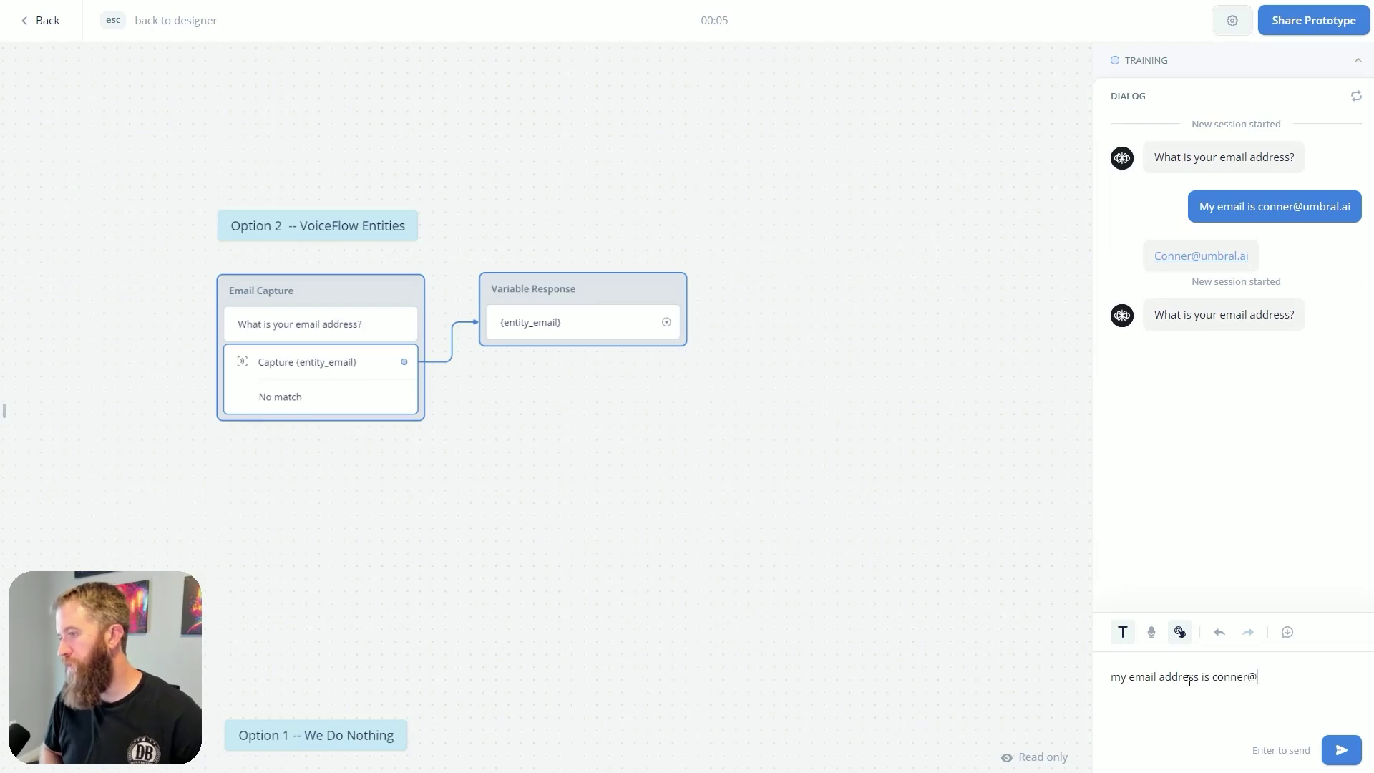
key("Return")
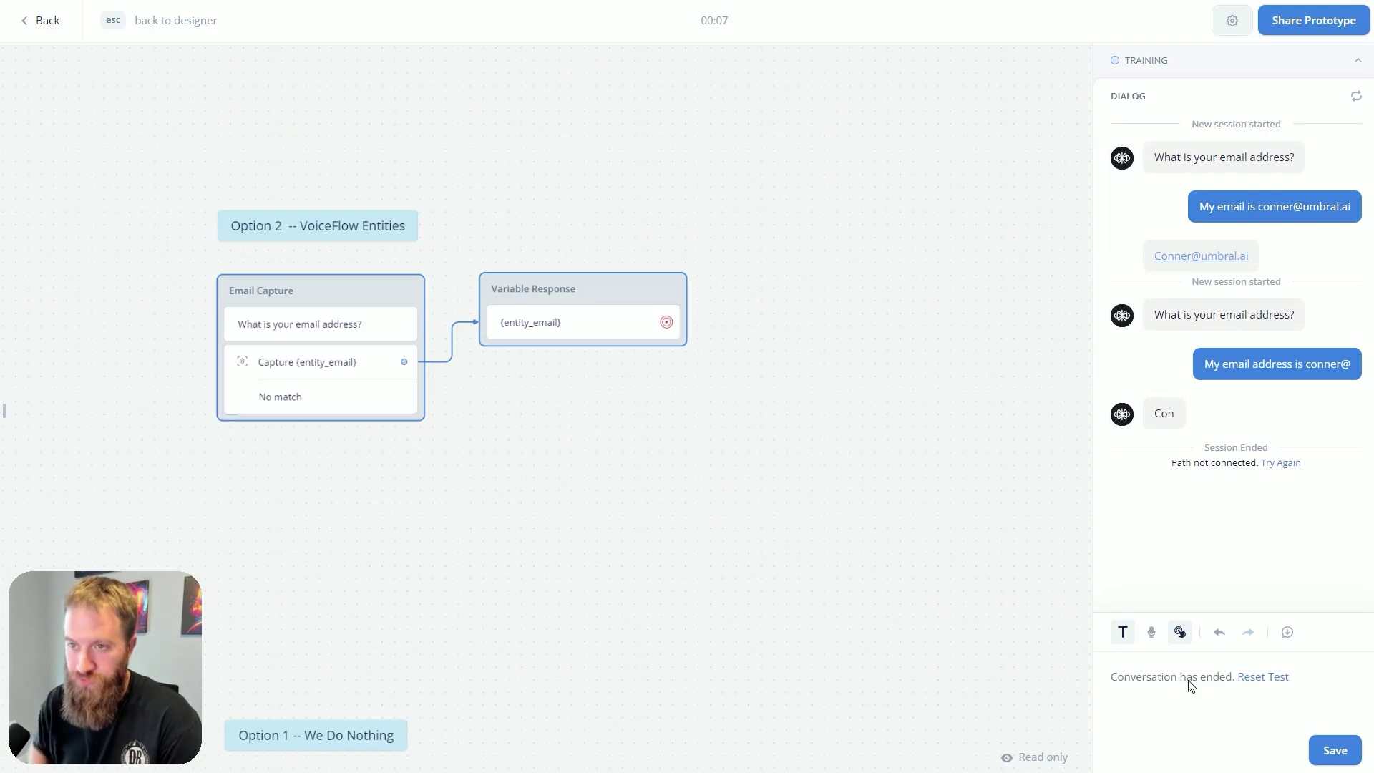
scroll(751, 418, "up", 5)
scroll(715, 499, "up", 2)
scroll(687, 398, "up", 3)
scroll(688, 494, "up", 3)
scroll(687, 494, "up", 2)
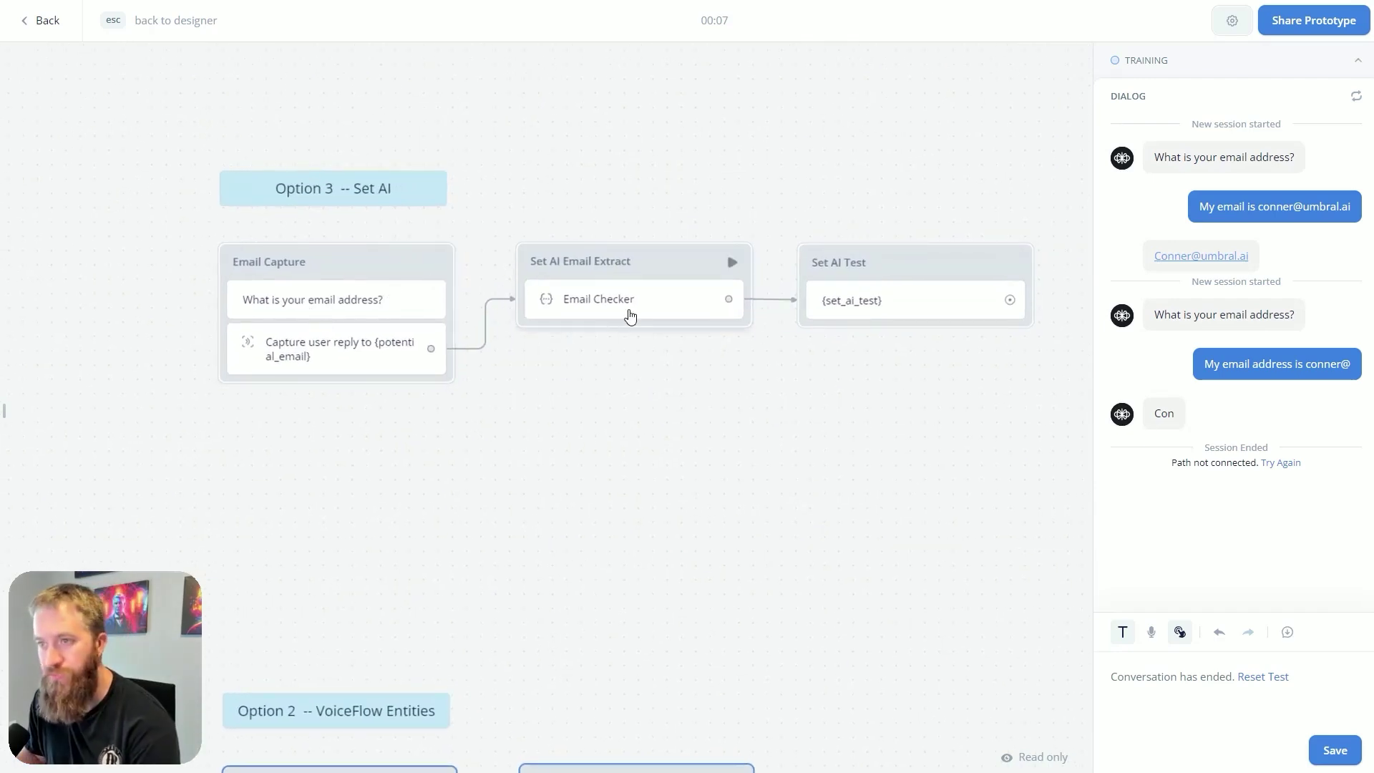
Review the Email Checker prompt's 'Output only the email address' rule and example phrases
double_click(629, 316)
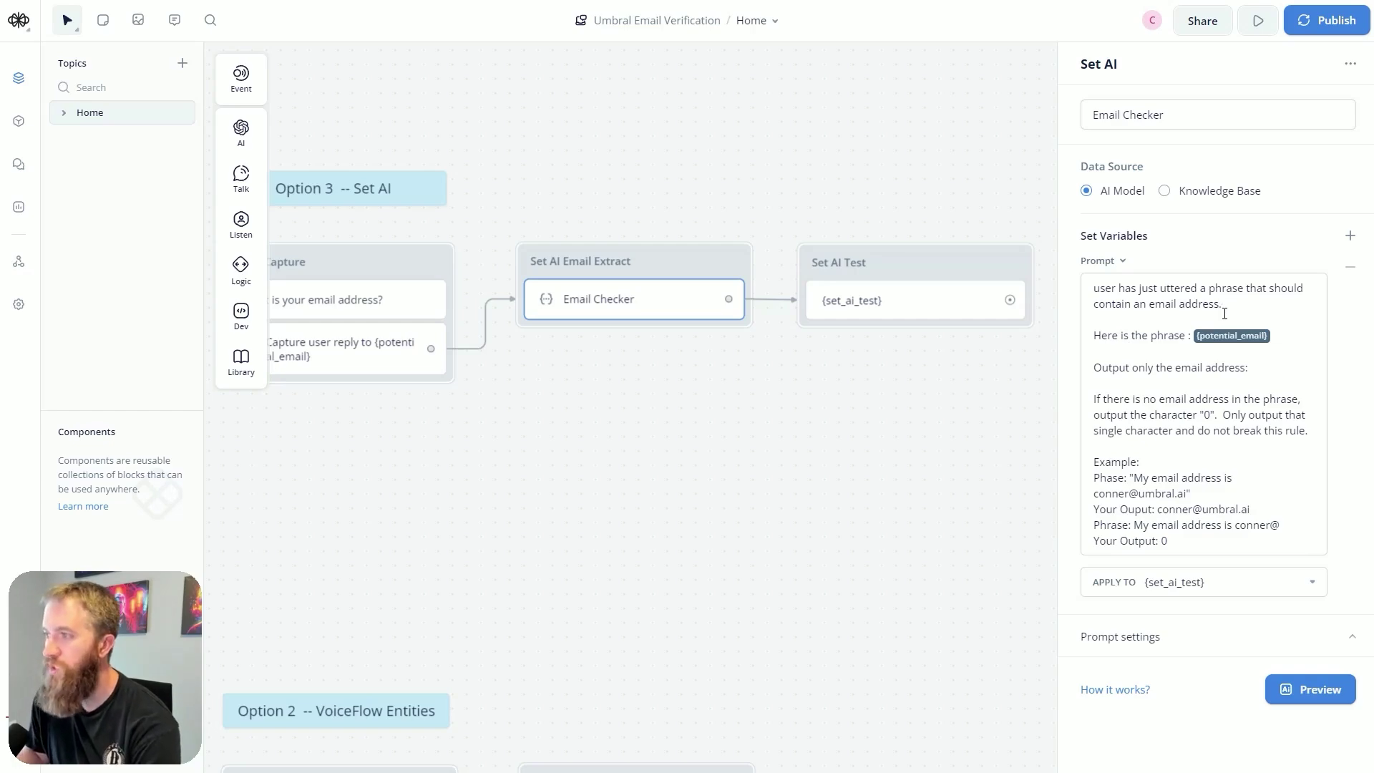
left_click_drag(1140, 335, 1096, 334)
left_click(1138, 334)
left_click_drag(461, 387, 509, 414)
scroll(429, 419, "up", 2)
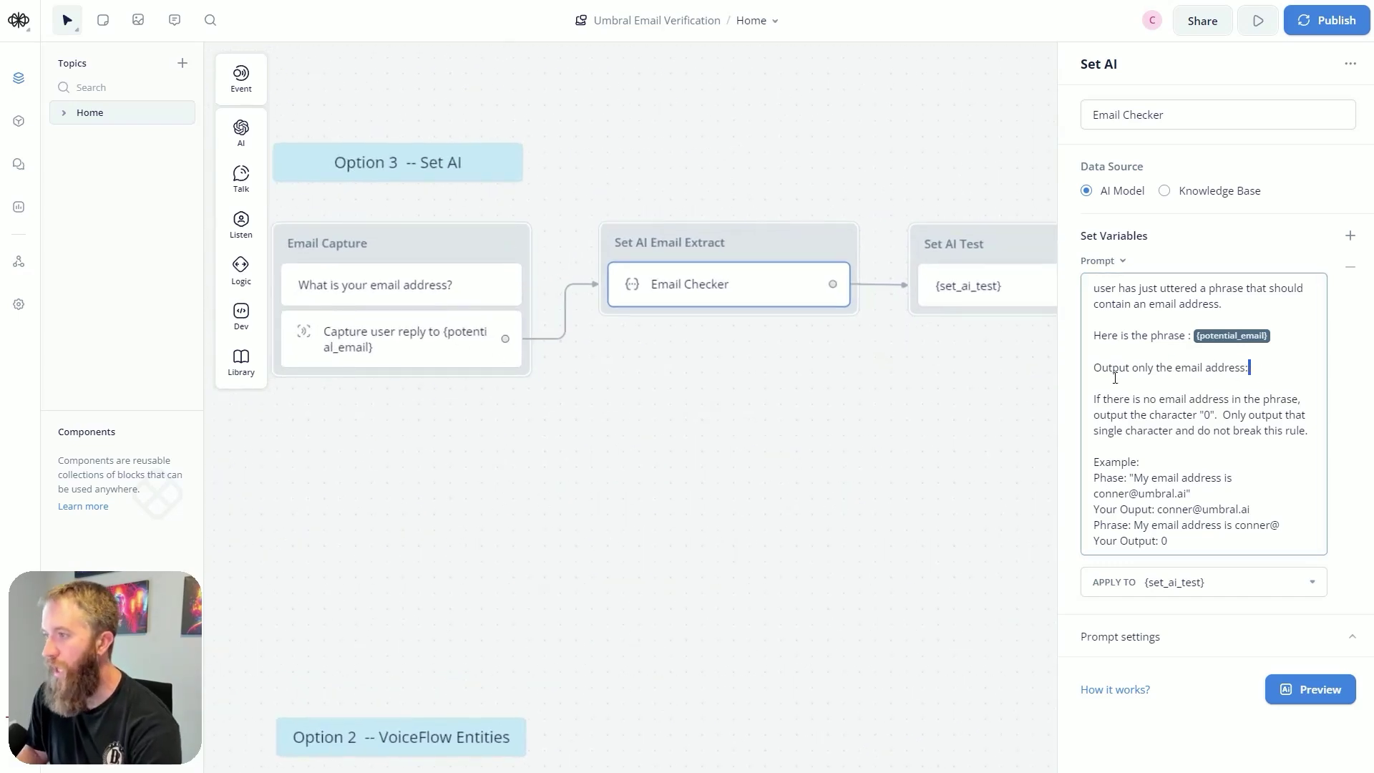
left_click_drag(1250, 367, 1093, 367)
left_click(1195, 457)
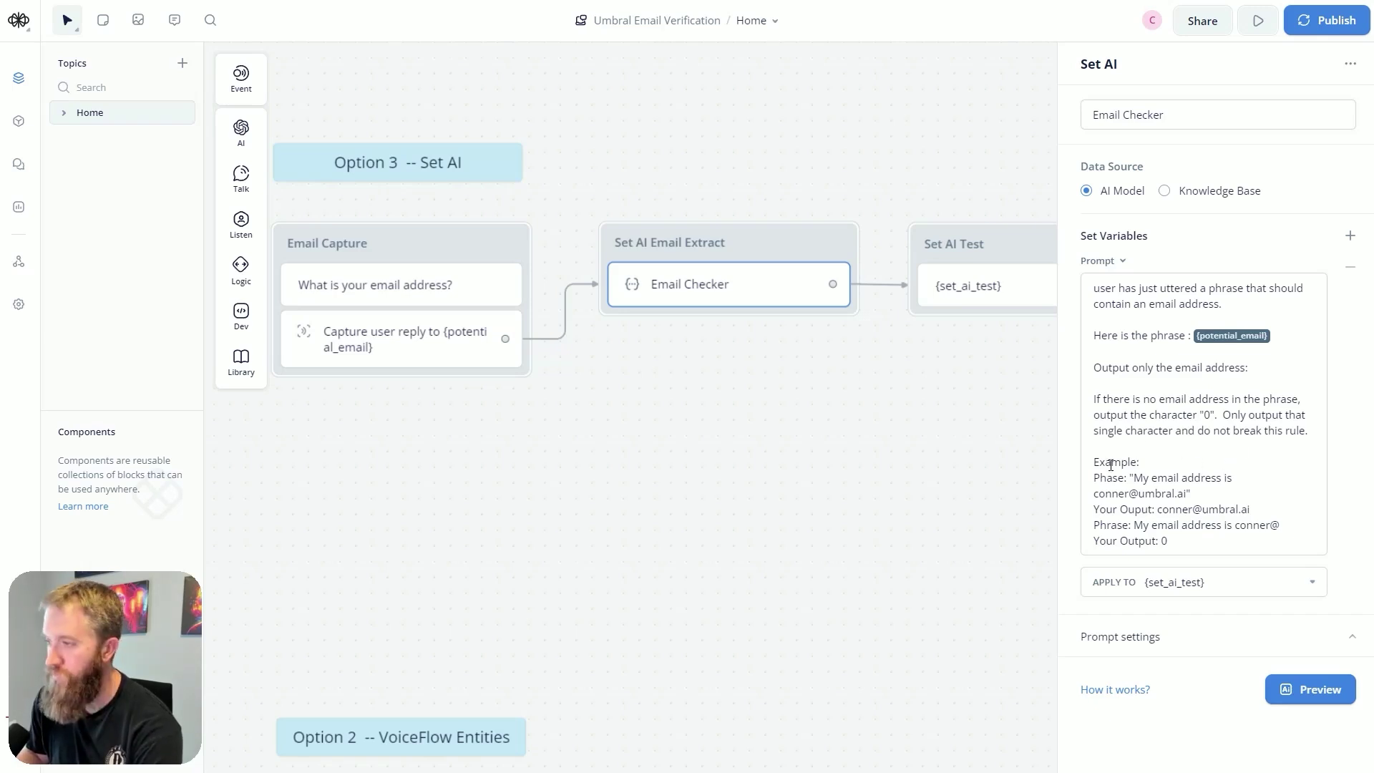
left_click_drag(1095, 461, 1192, 541)
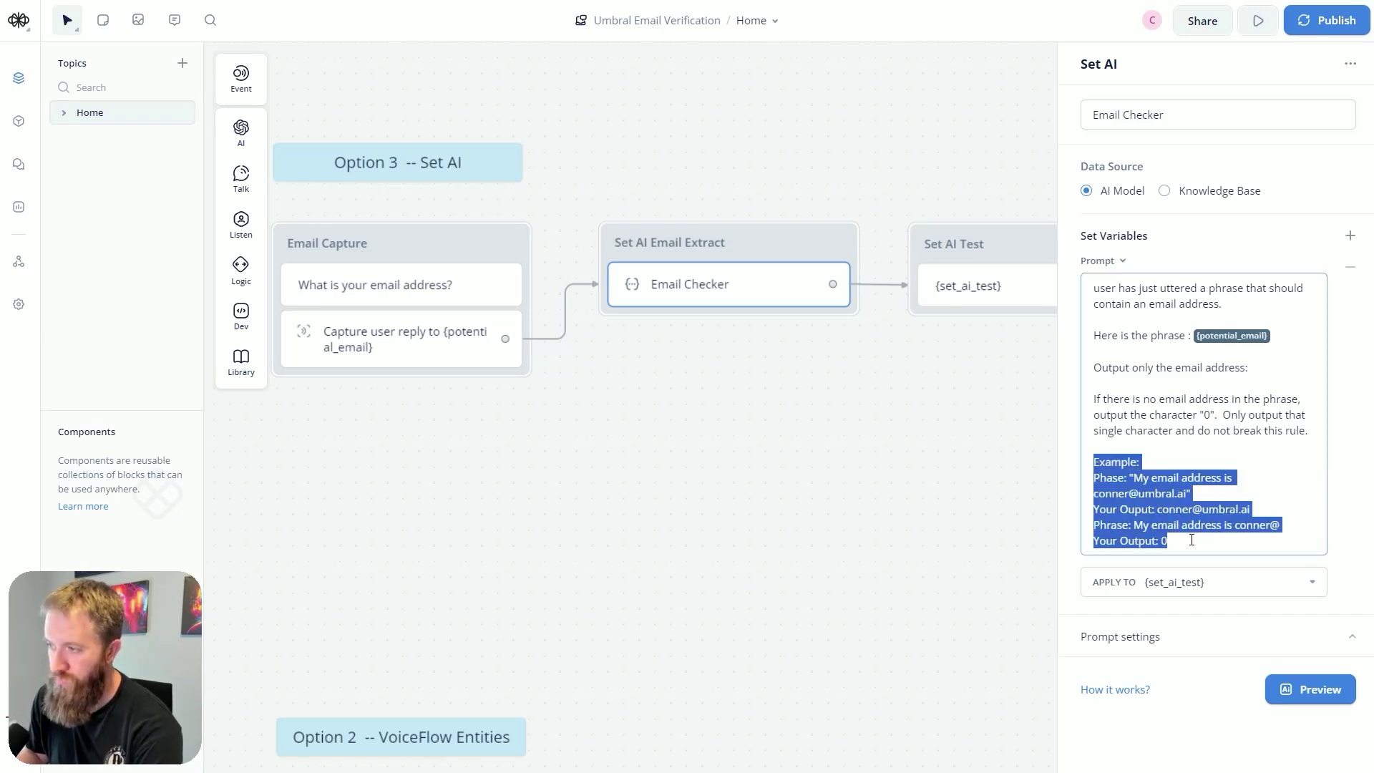
left_click(1196, 461)
left_click(702, 363)
left_click(501, 237)
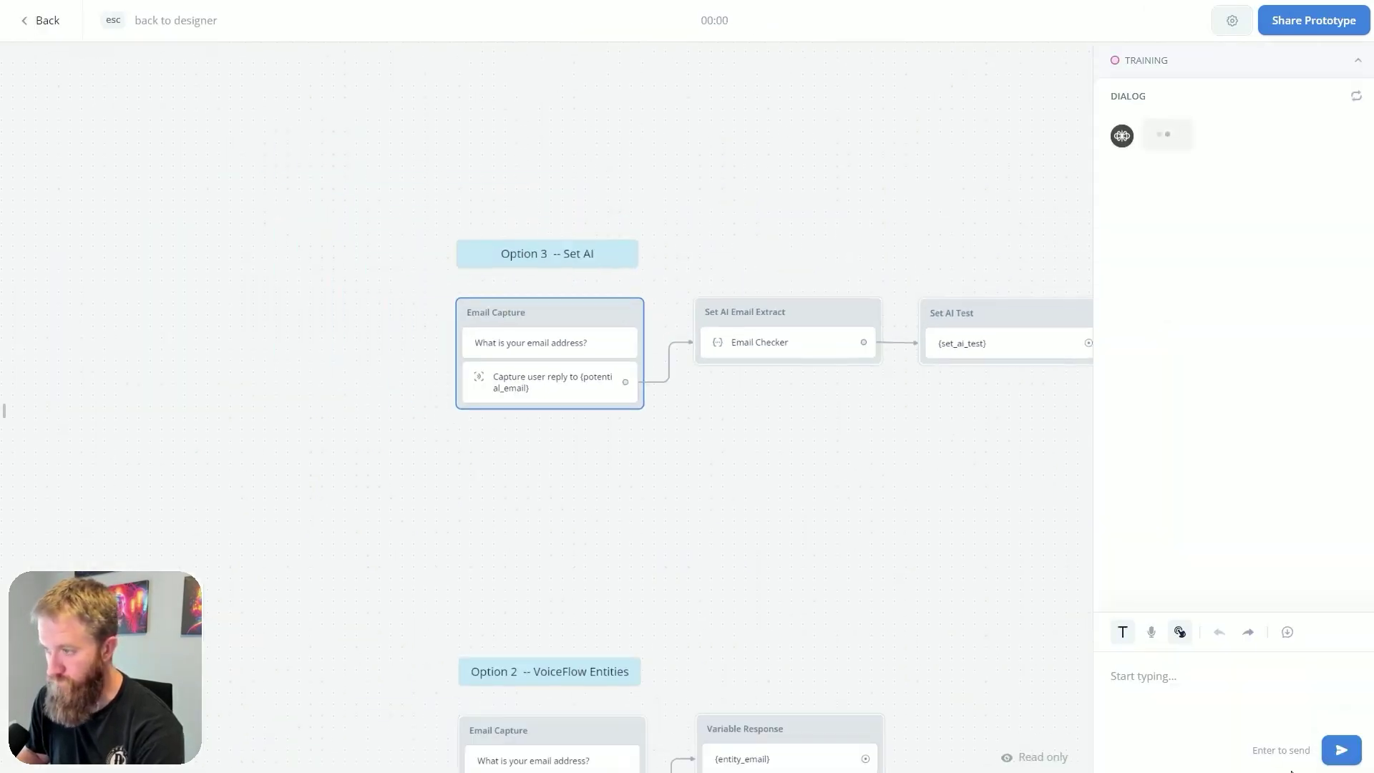
type("my email a")
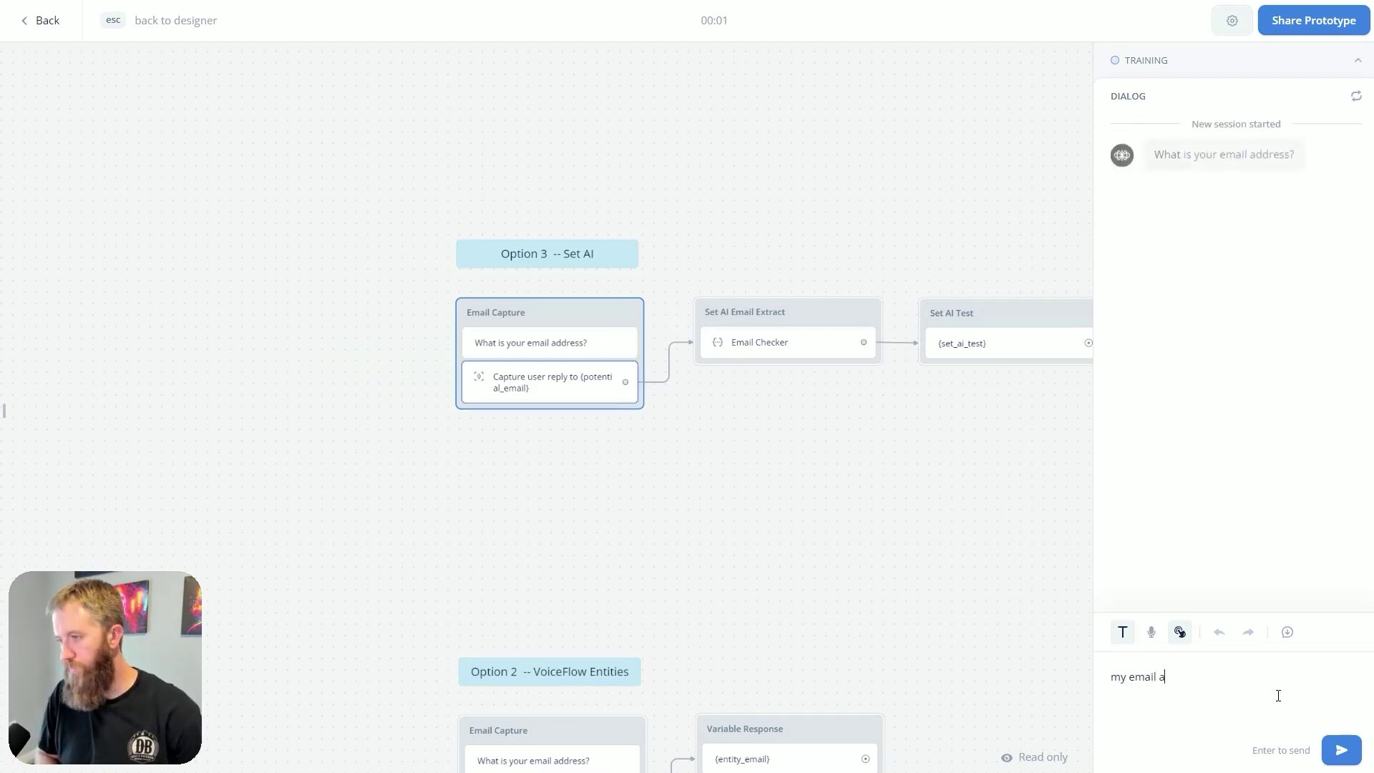
key("Return")
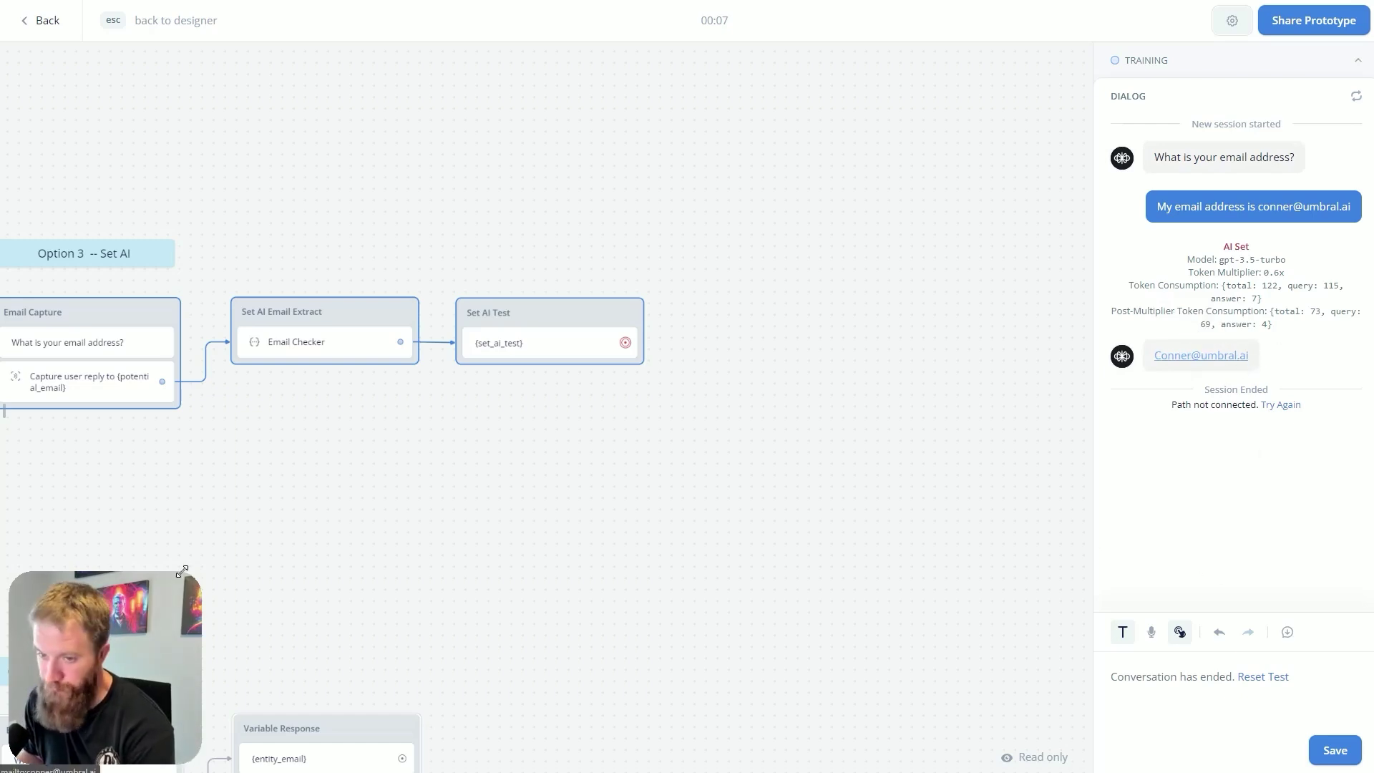
left_click_drag(336, 514, 419, 526)
scroll(472, 489, "up", 2)
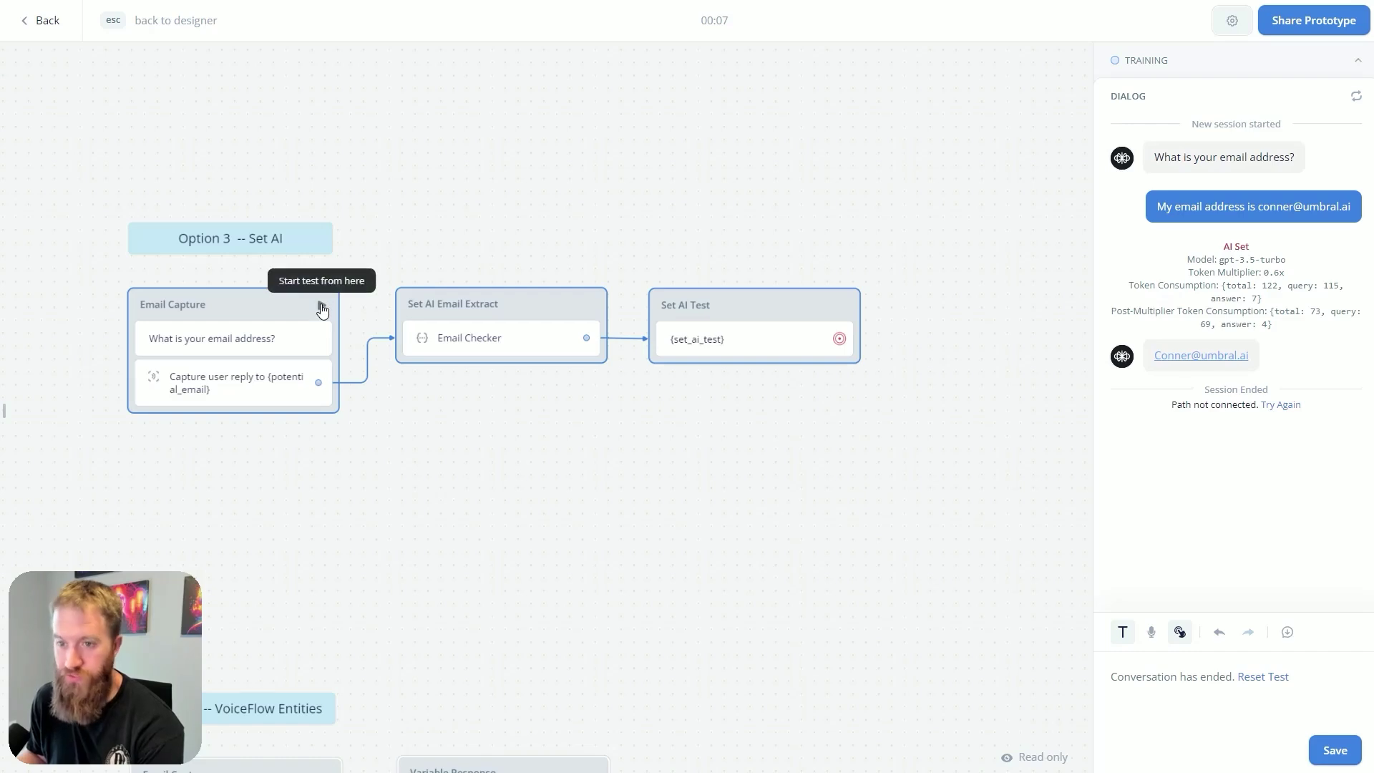
left_click(323, 310)
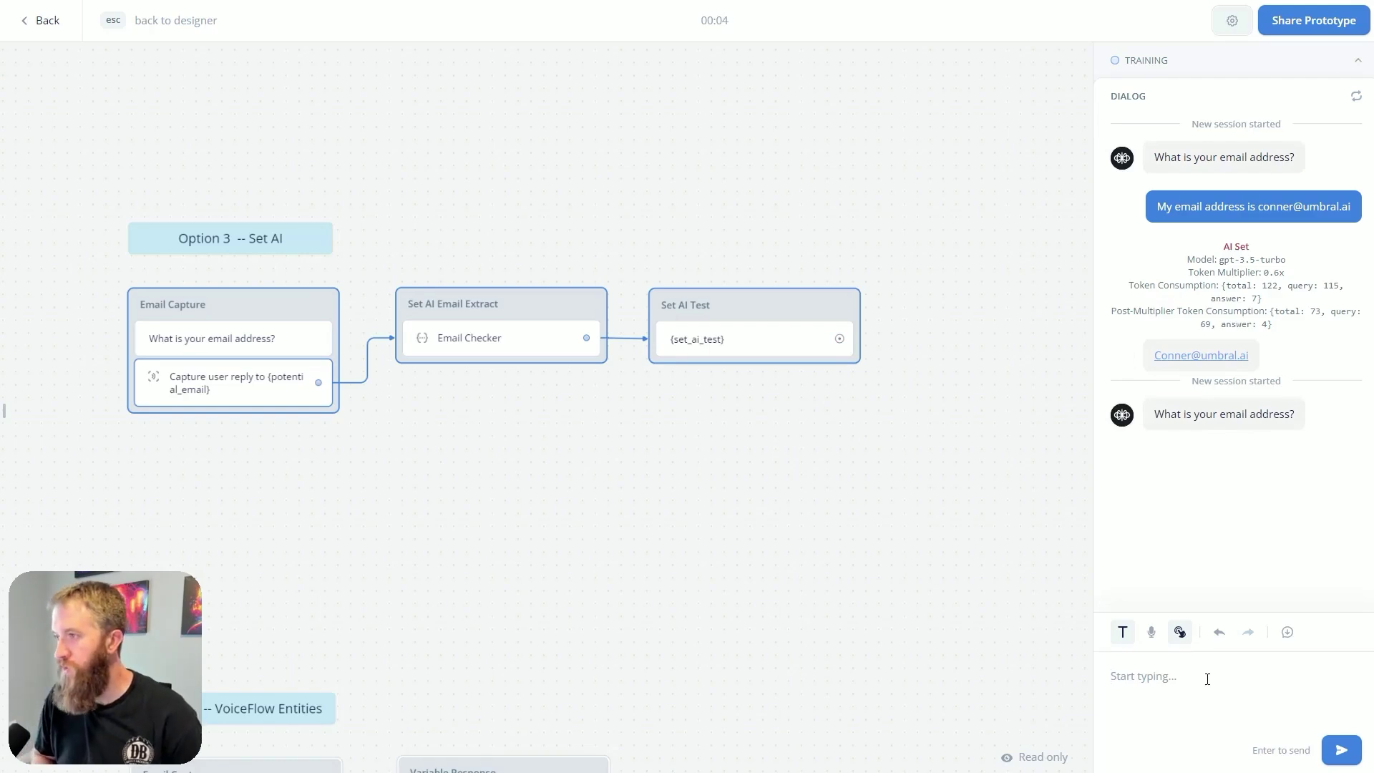
type("my email address is conner@")
key("Return")
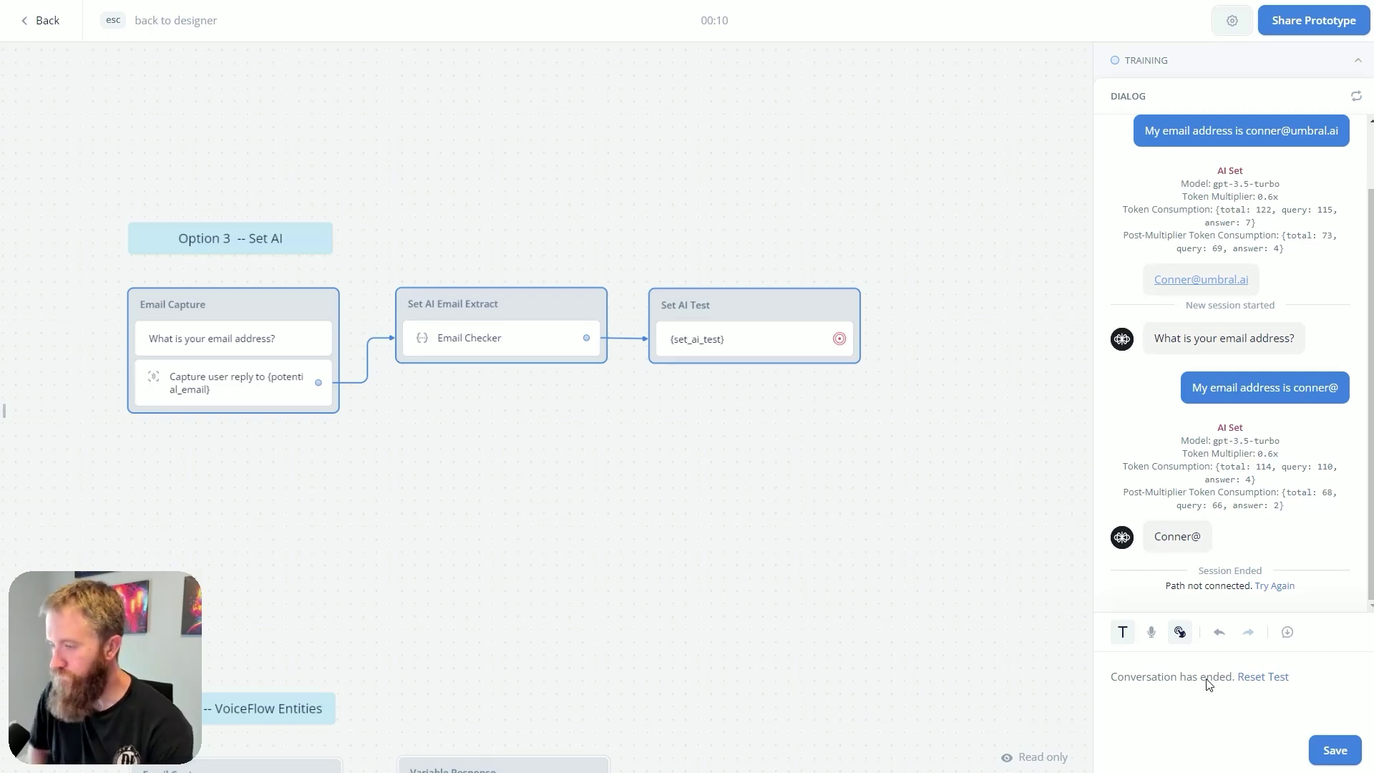
scroll(548, 485, "up", 2)
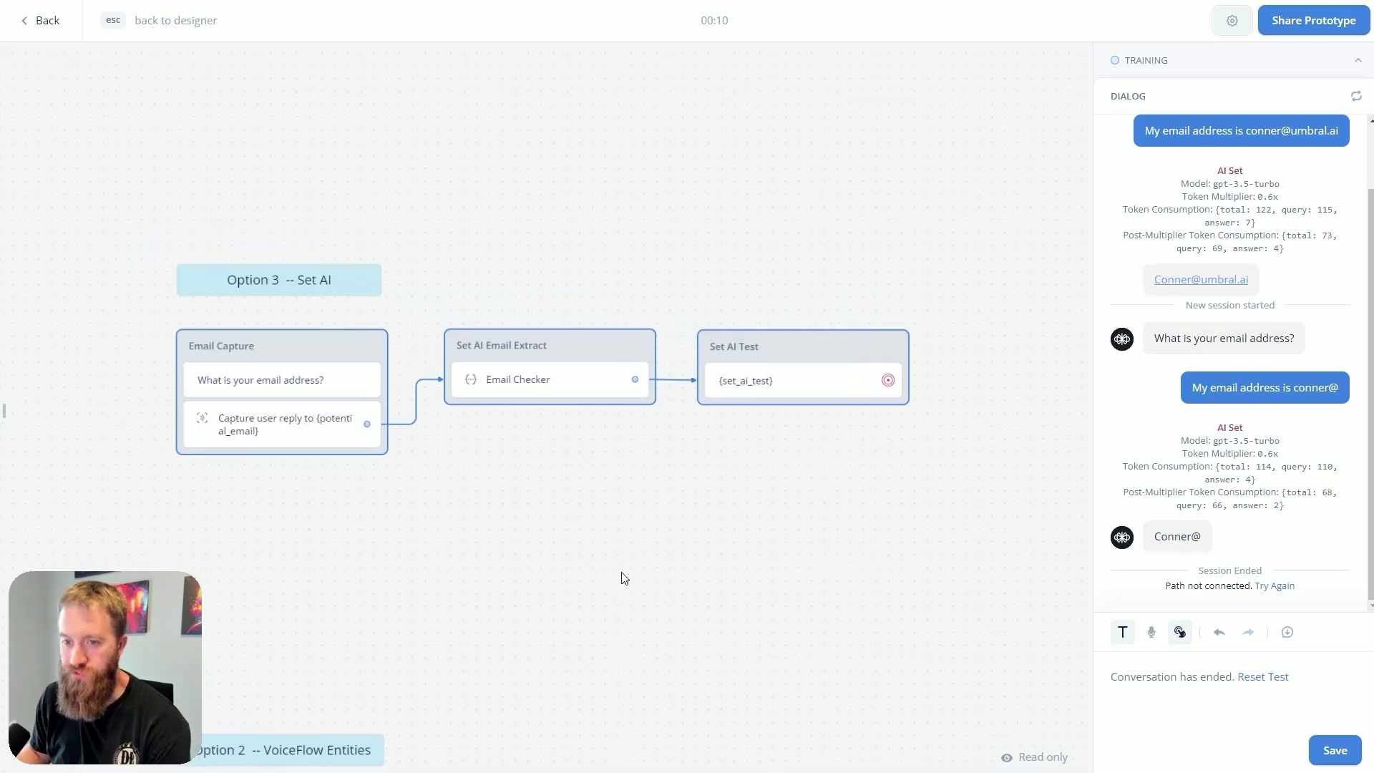
scroll(515, 429, "up", 8)
Open the RegEX JS step's code in the expanded editor and highlight the regex pattern
left_click_drag(569, 724, 550, 485)
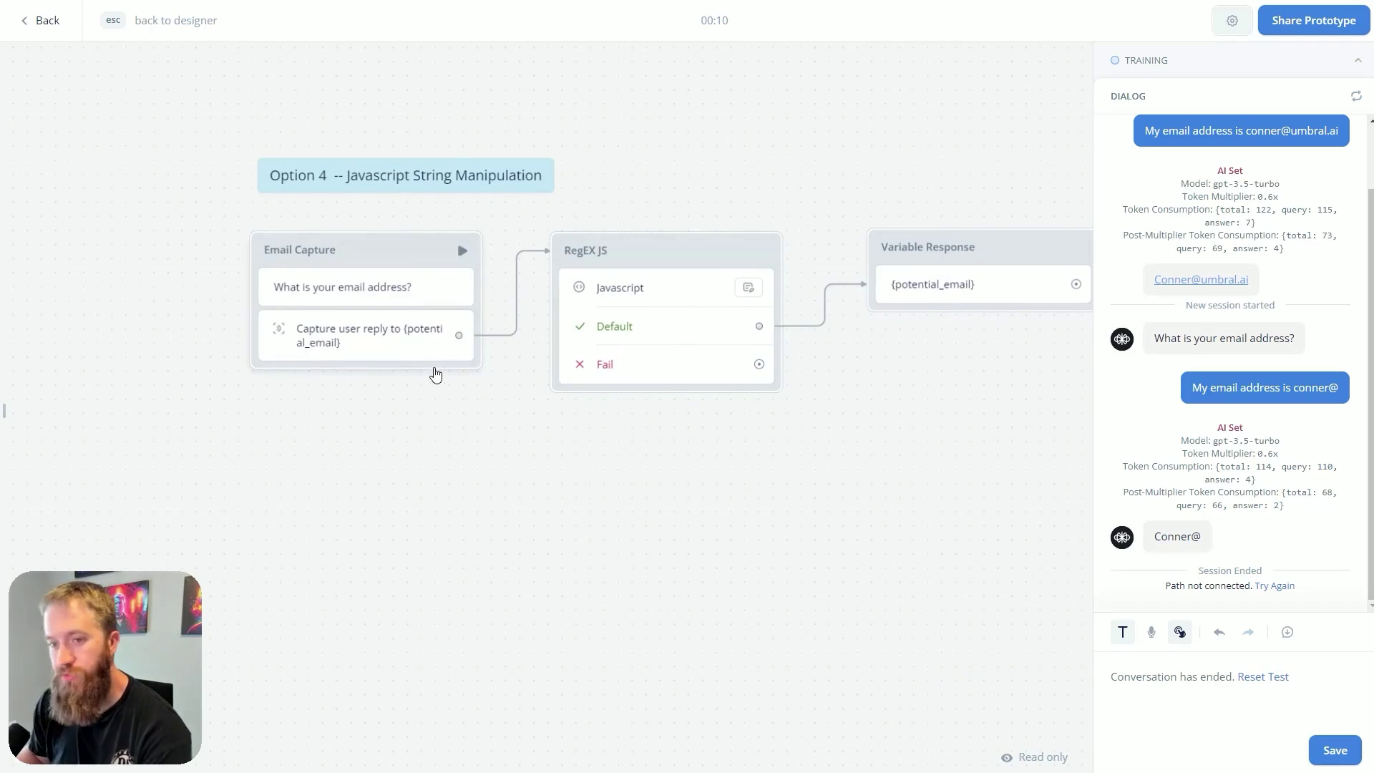
left_click(641, 295)
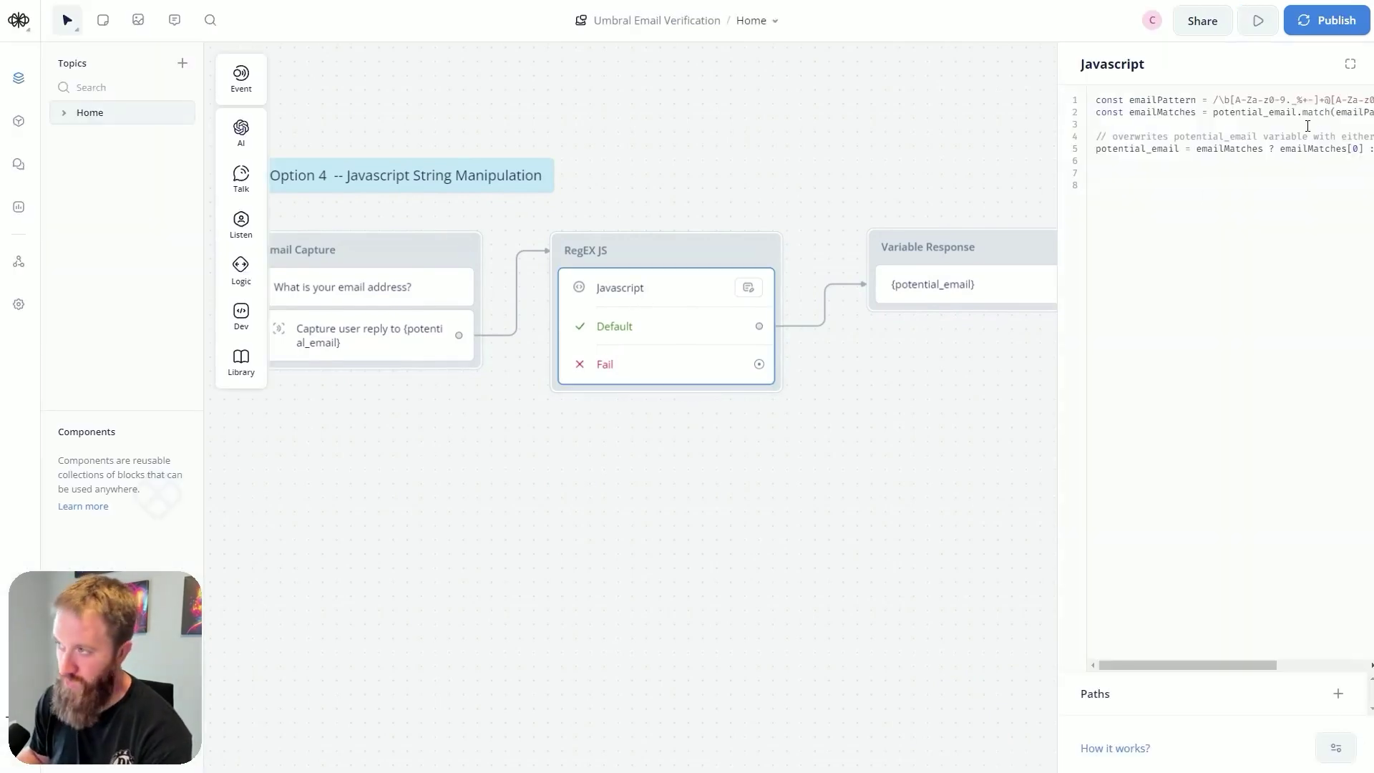
left_click(1351, 67)
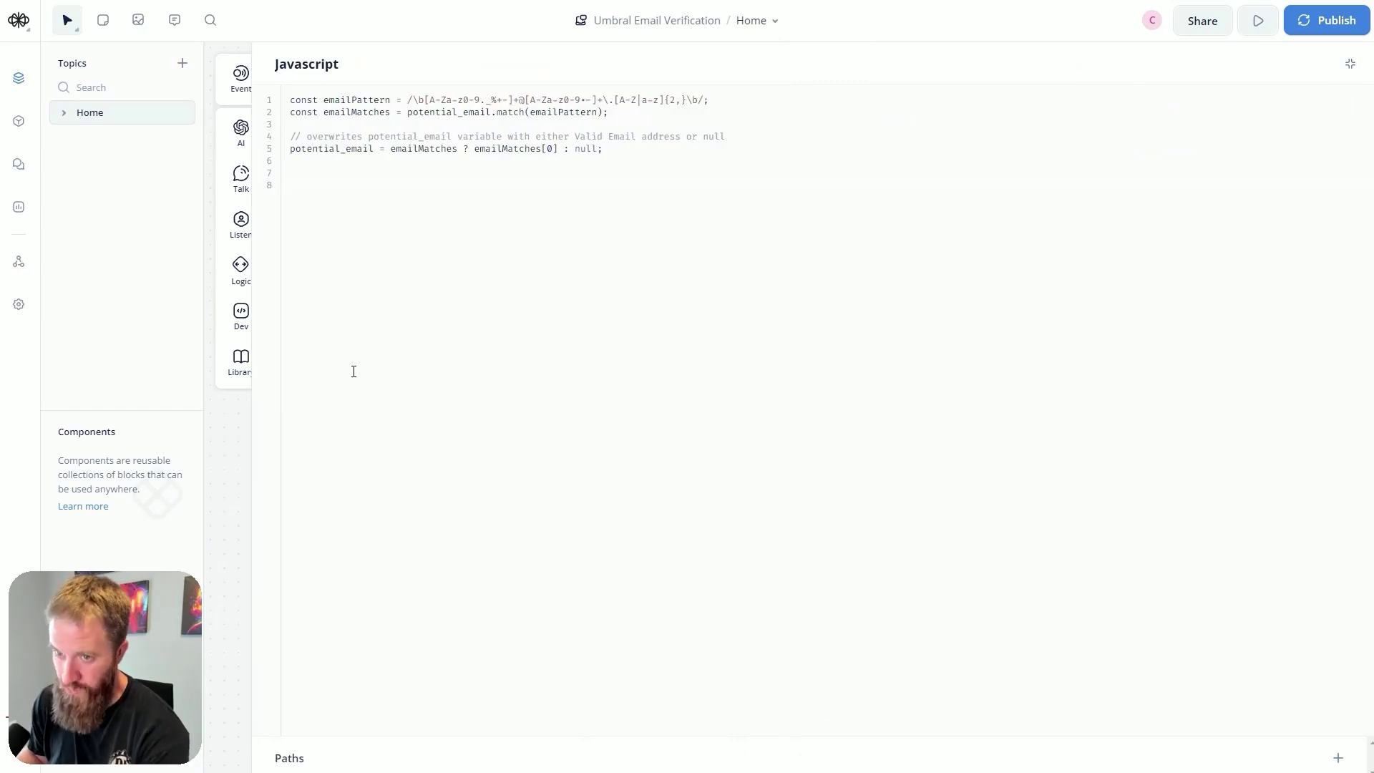
left_click_drag(407, 98, 744, 103)
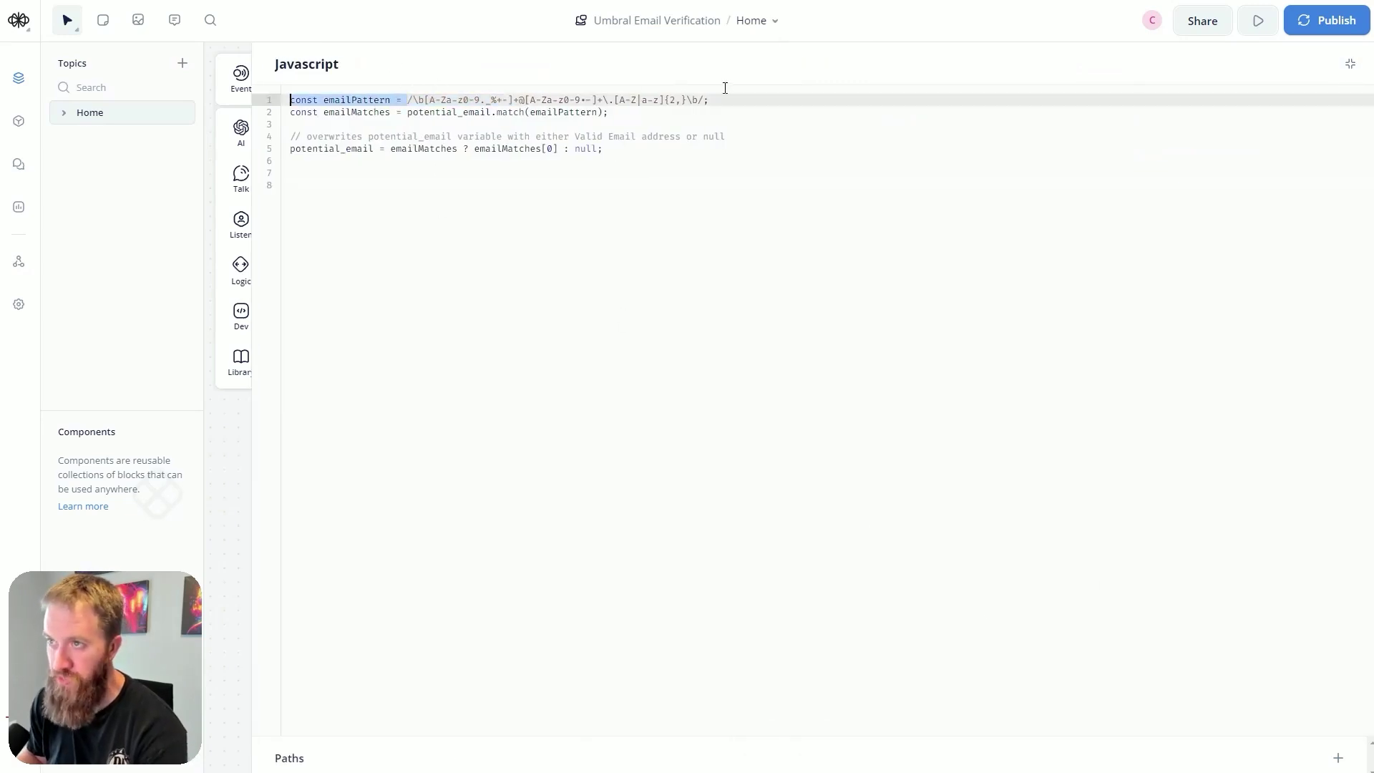
left_click(570, 313)
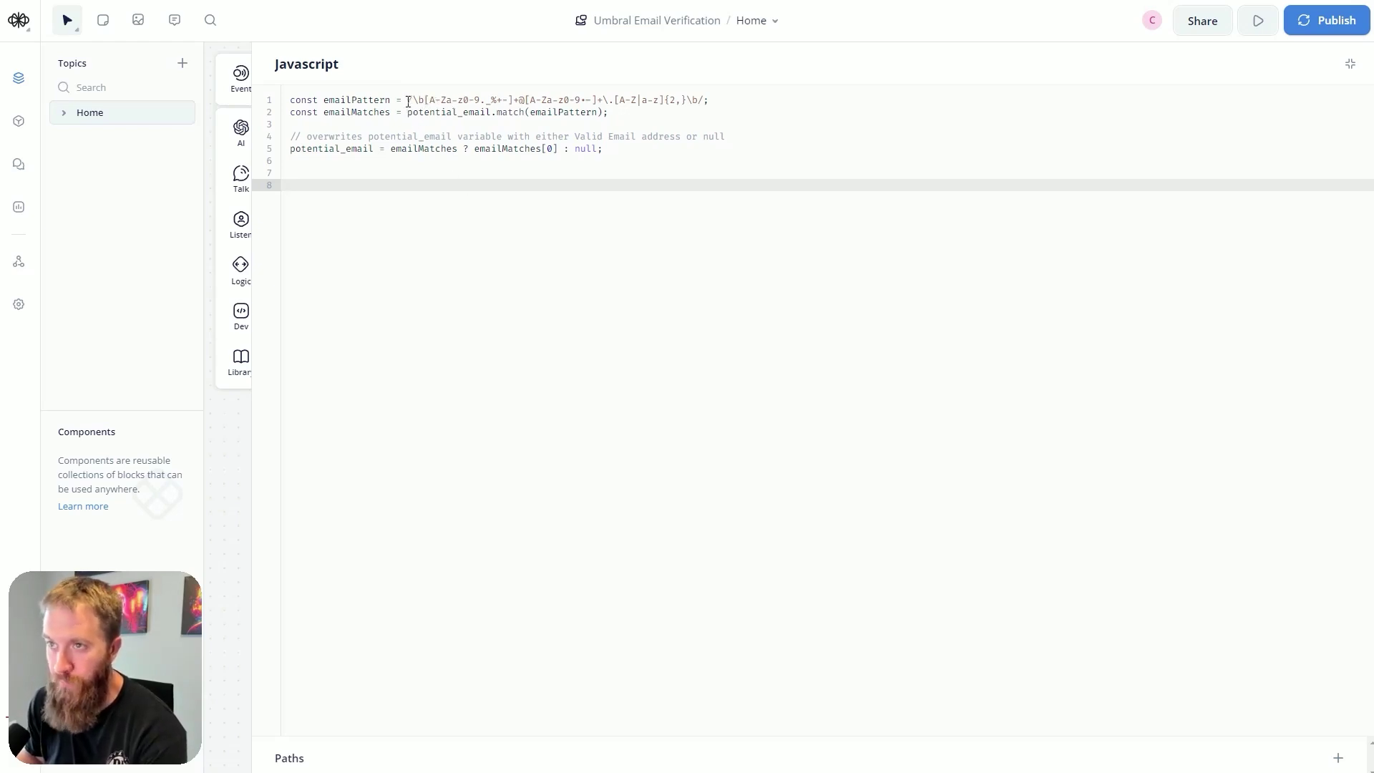
Walk through the regex parts (/\b, pre-@ character set, [A-Z|a-z], {2,}) and potential_email
left_click_drag(405, 101, 425, 101)
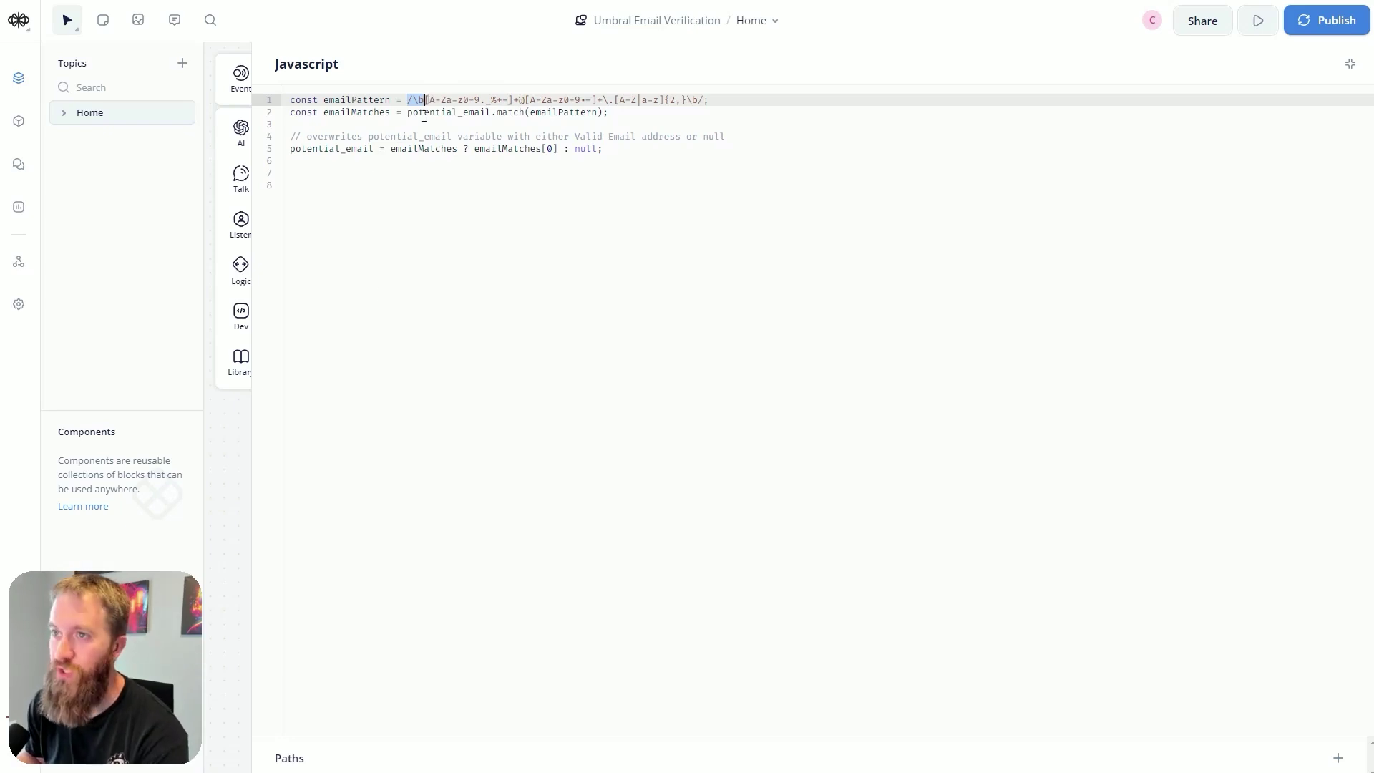
left_click(430, 100)
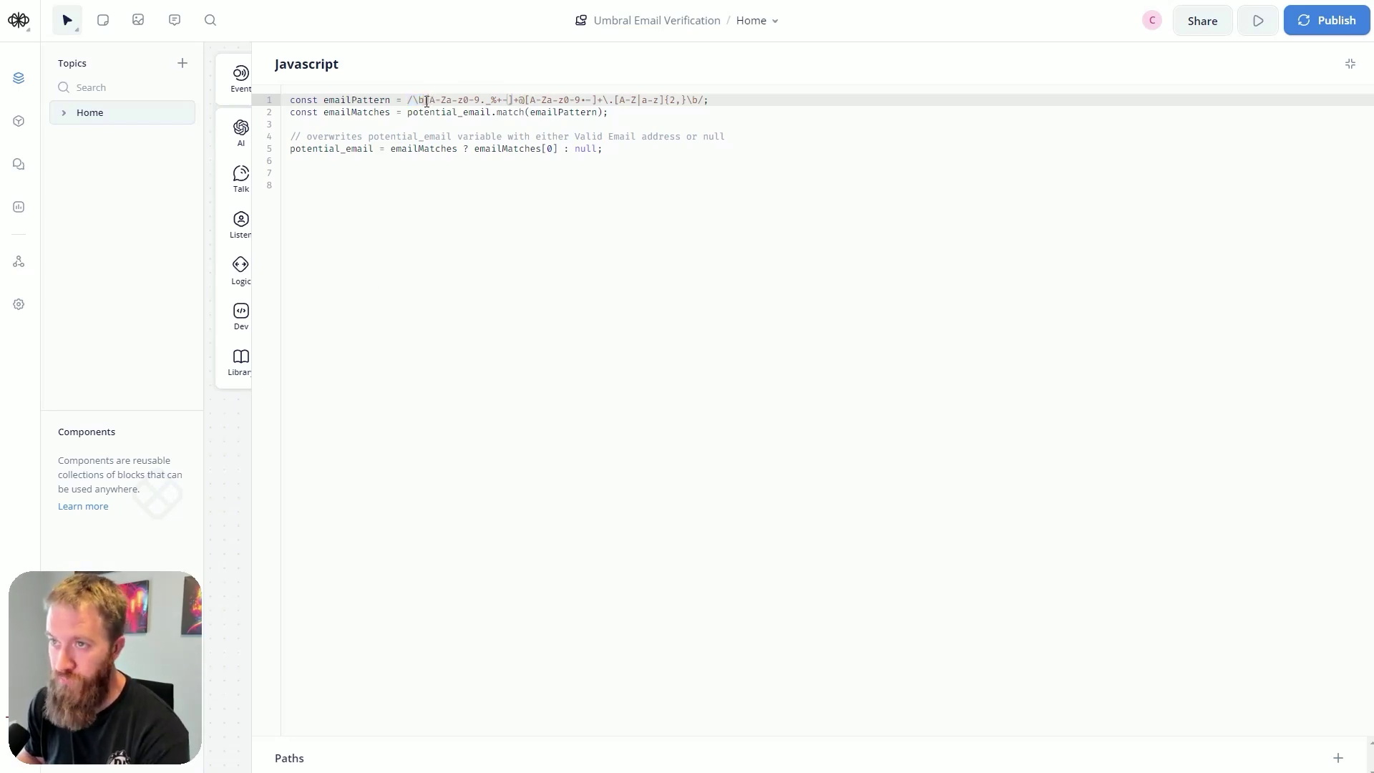
left_click_drag(431, 100, 514, 100)
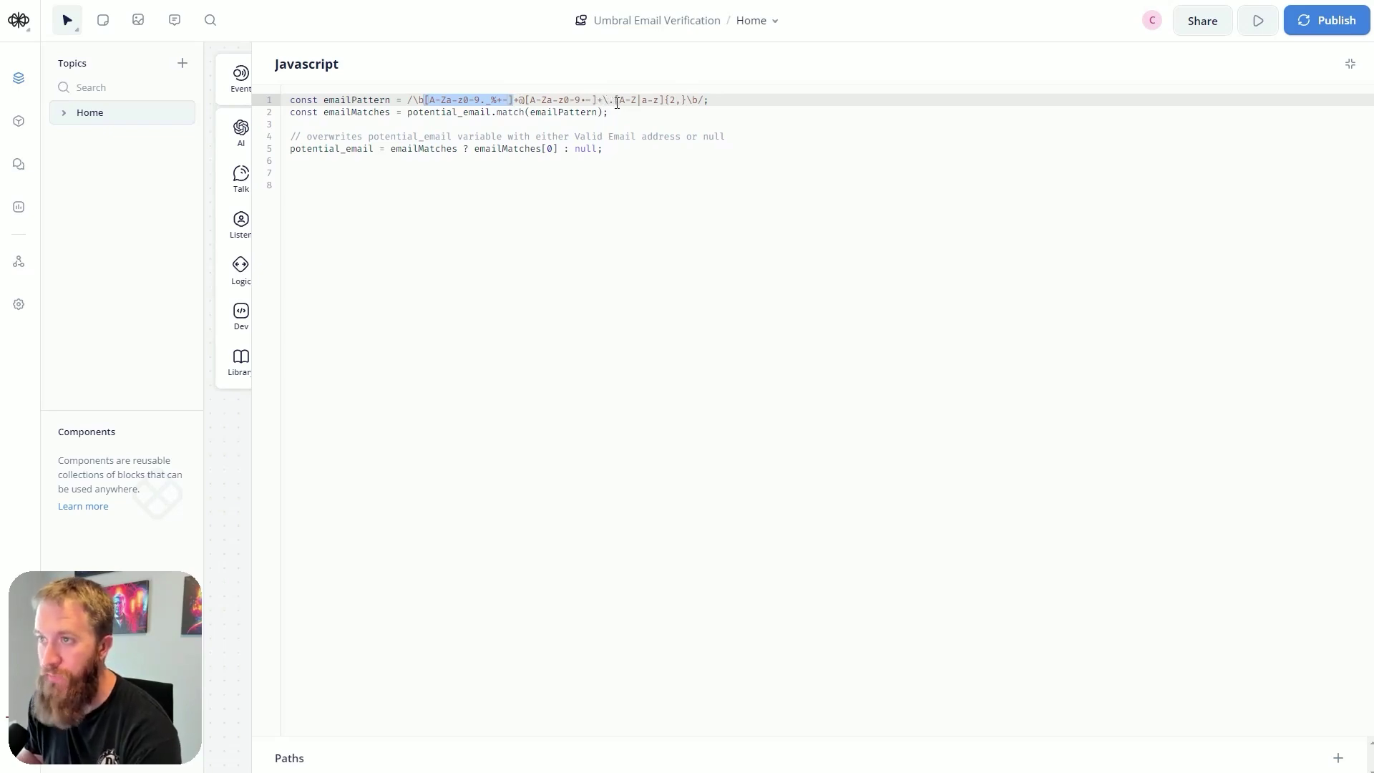
left_click(614, 100)
left_click_drag(614, 100, 665, 99)
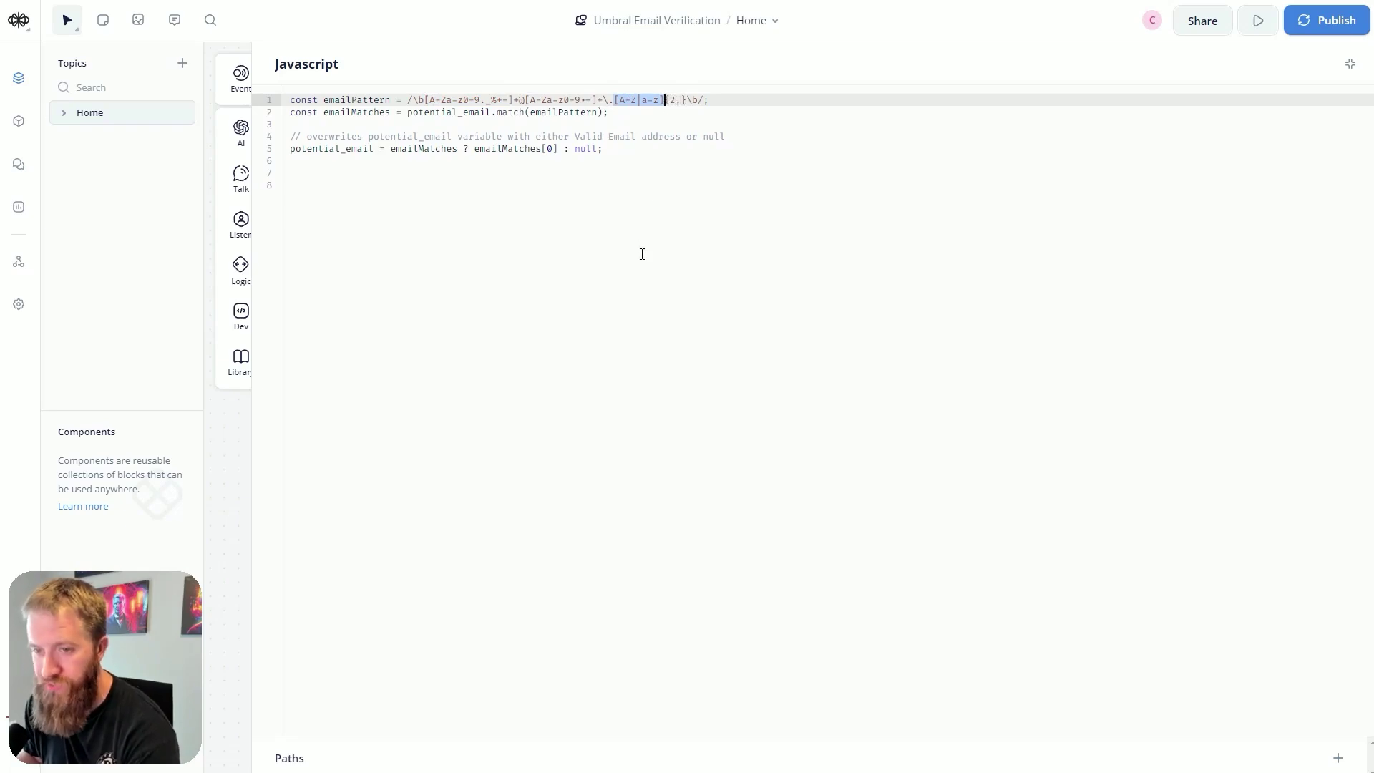
left_click_drag(686, 100, 665, 100)
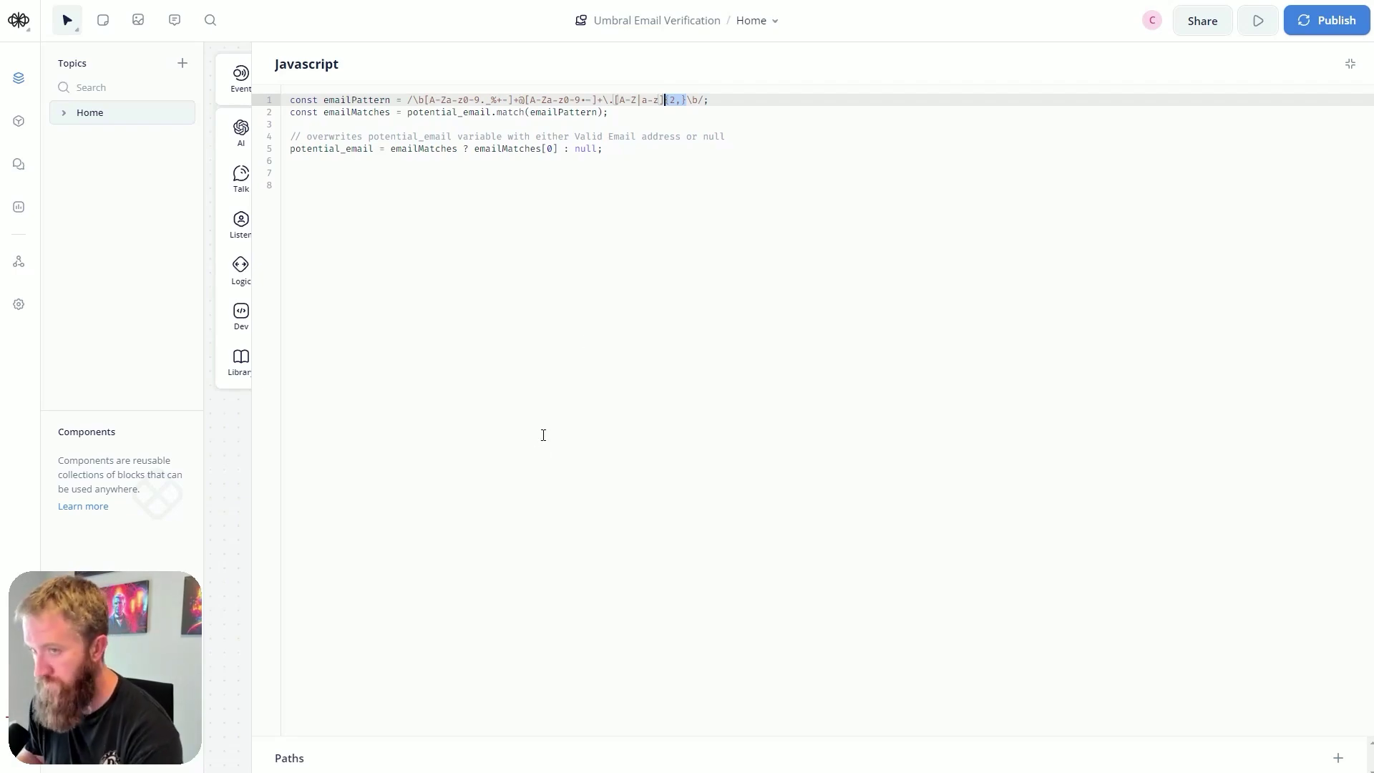
left_click(628, 249)
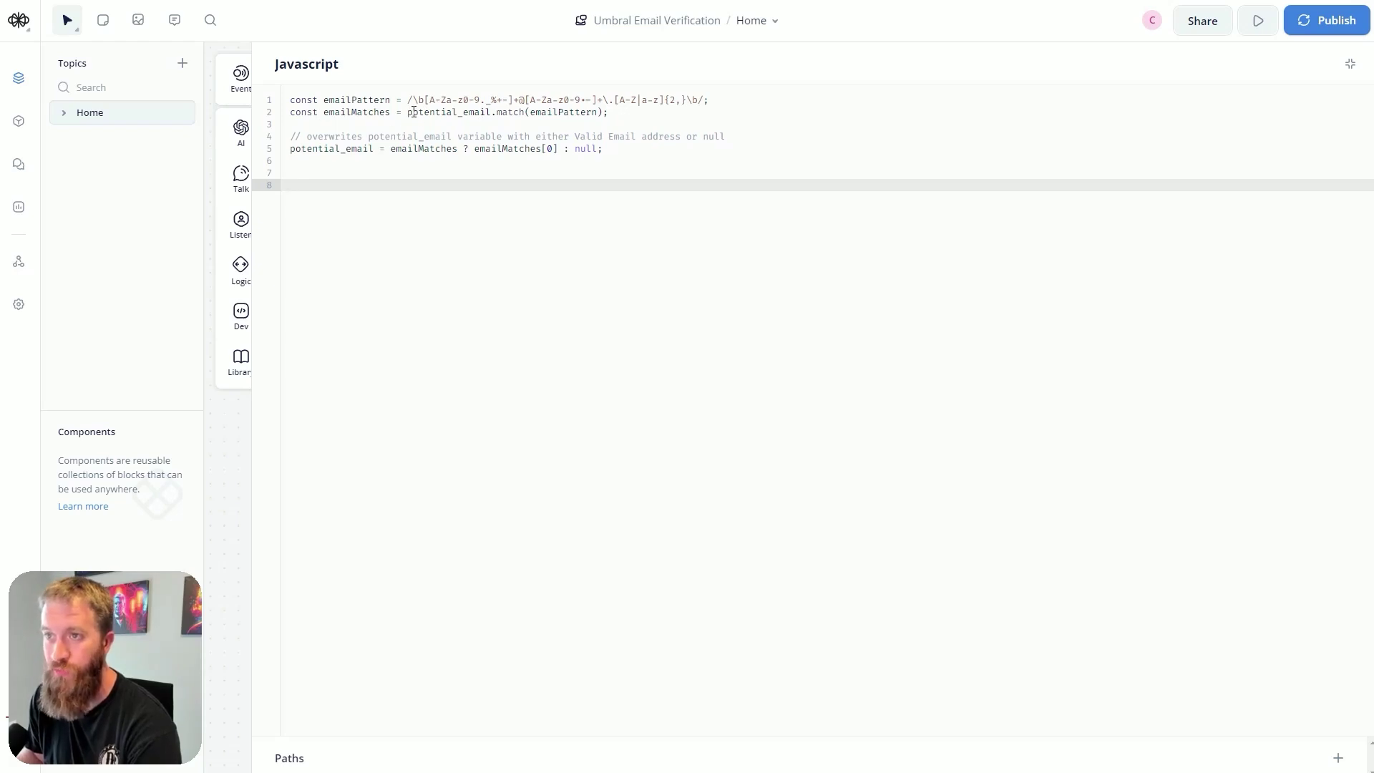
left_click_drag(407, 113, 500, 113)
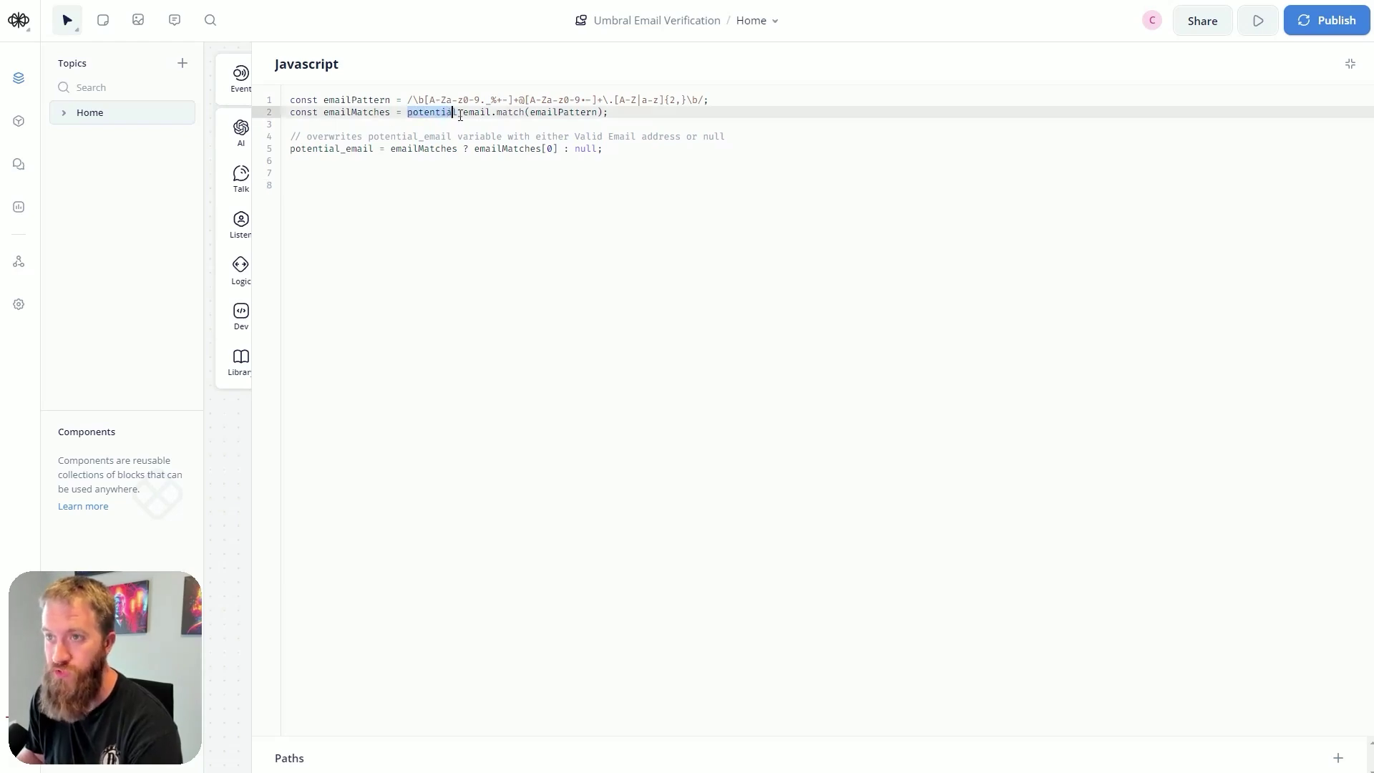
left_click(514, 260)
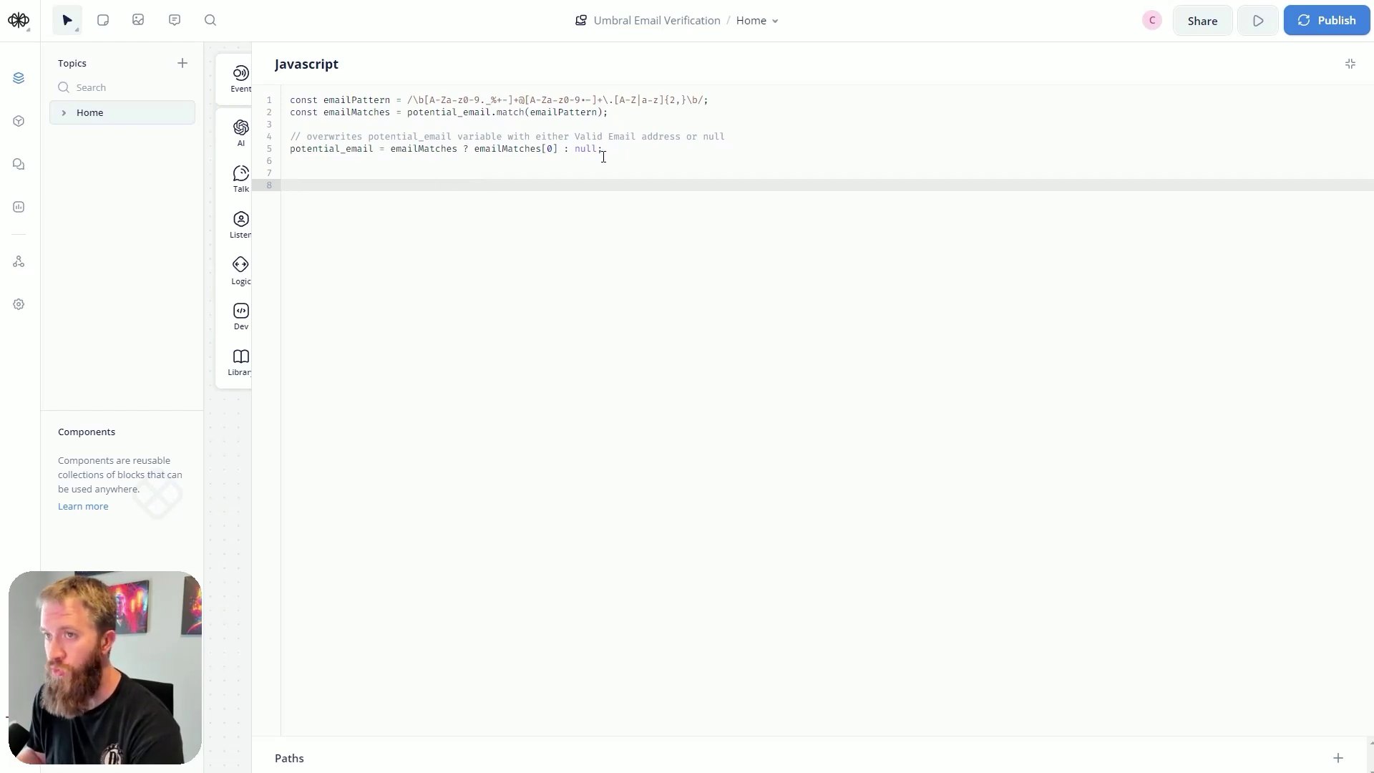
Test Option 4 with an email sentence, then with 'my email is conner@'
left_click(253, 485)
scroll(331, 481, "down", 3)
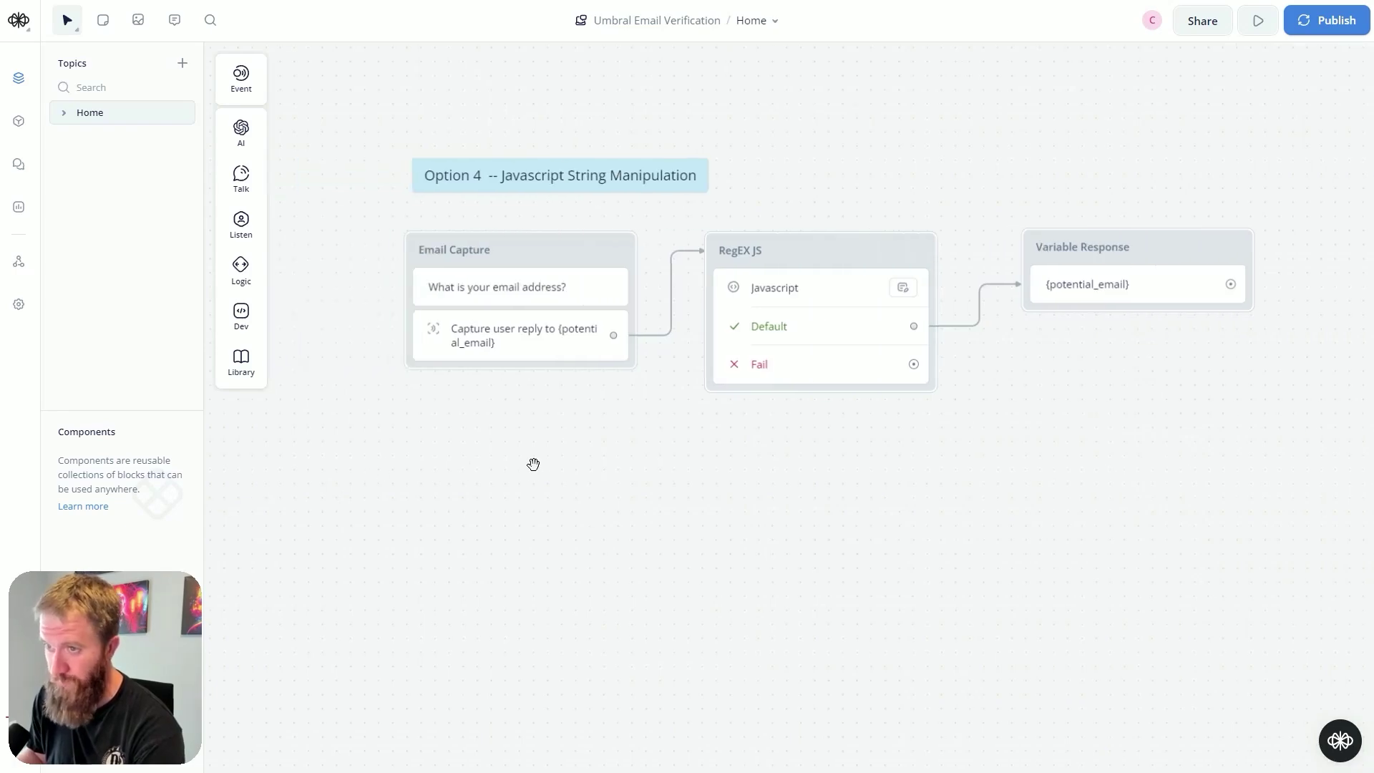
left_click(617, 254)
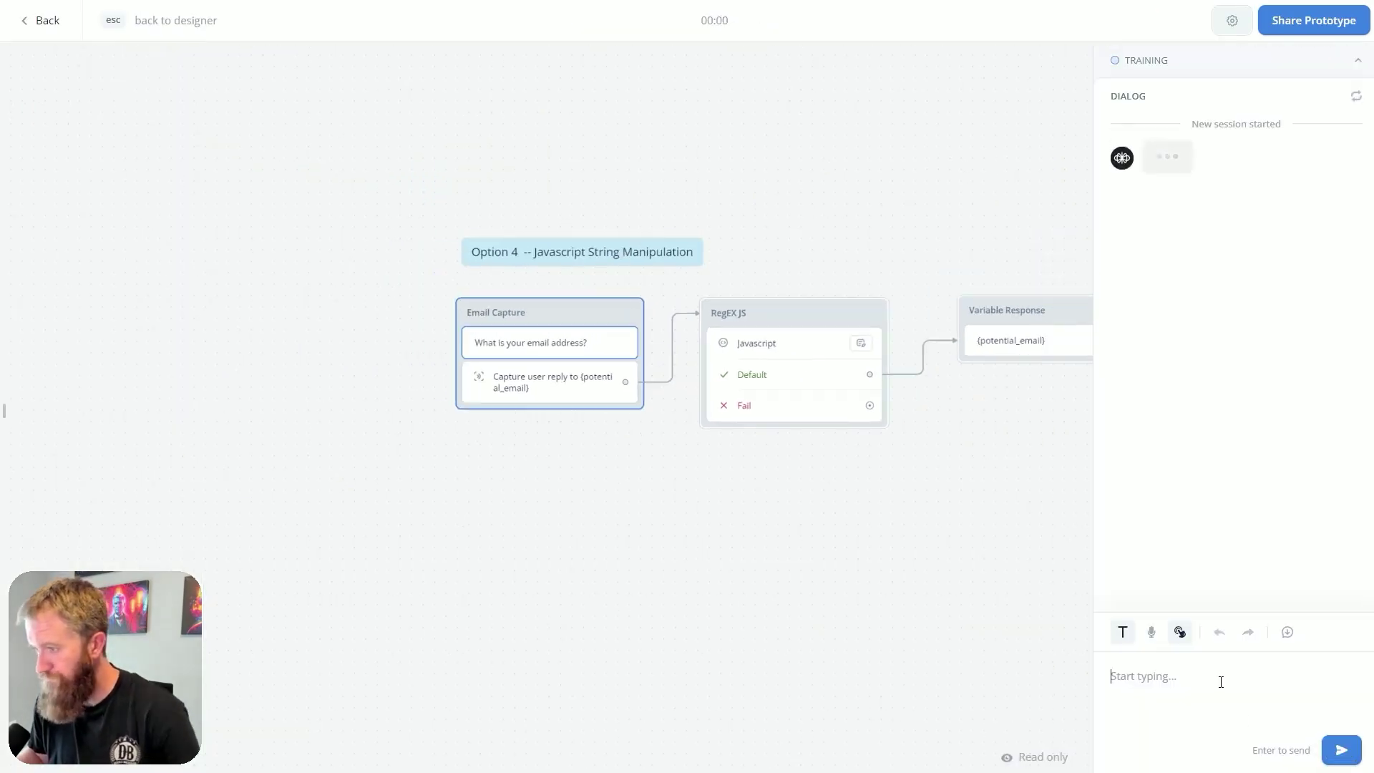
key("Return")
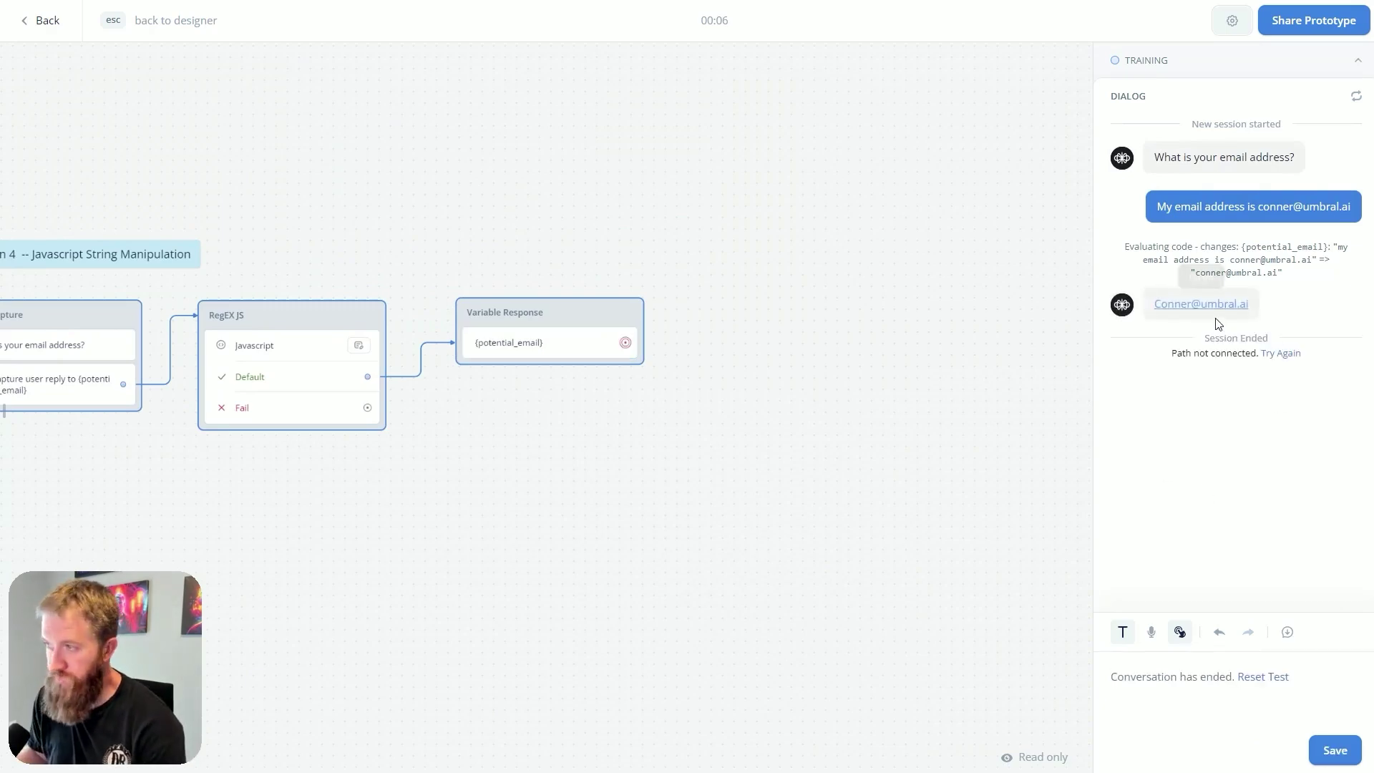
left_click_drag(238, 523, 348, 529)
left_click(238, 329)
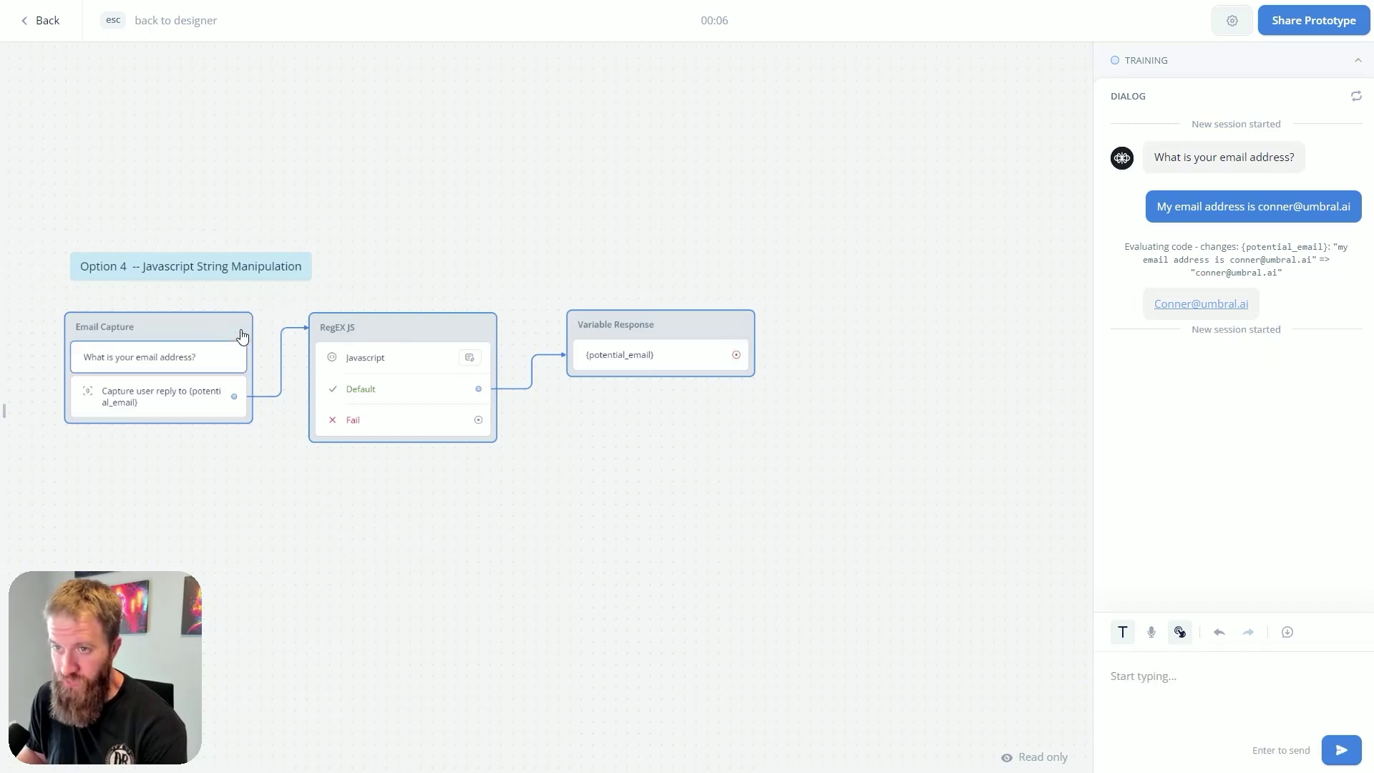
type("coinn")
key("BackSpace")
type("my email is conner@")
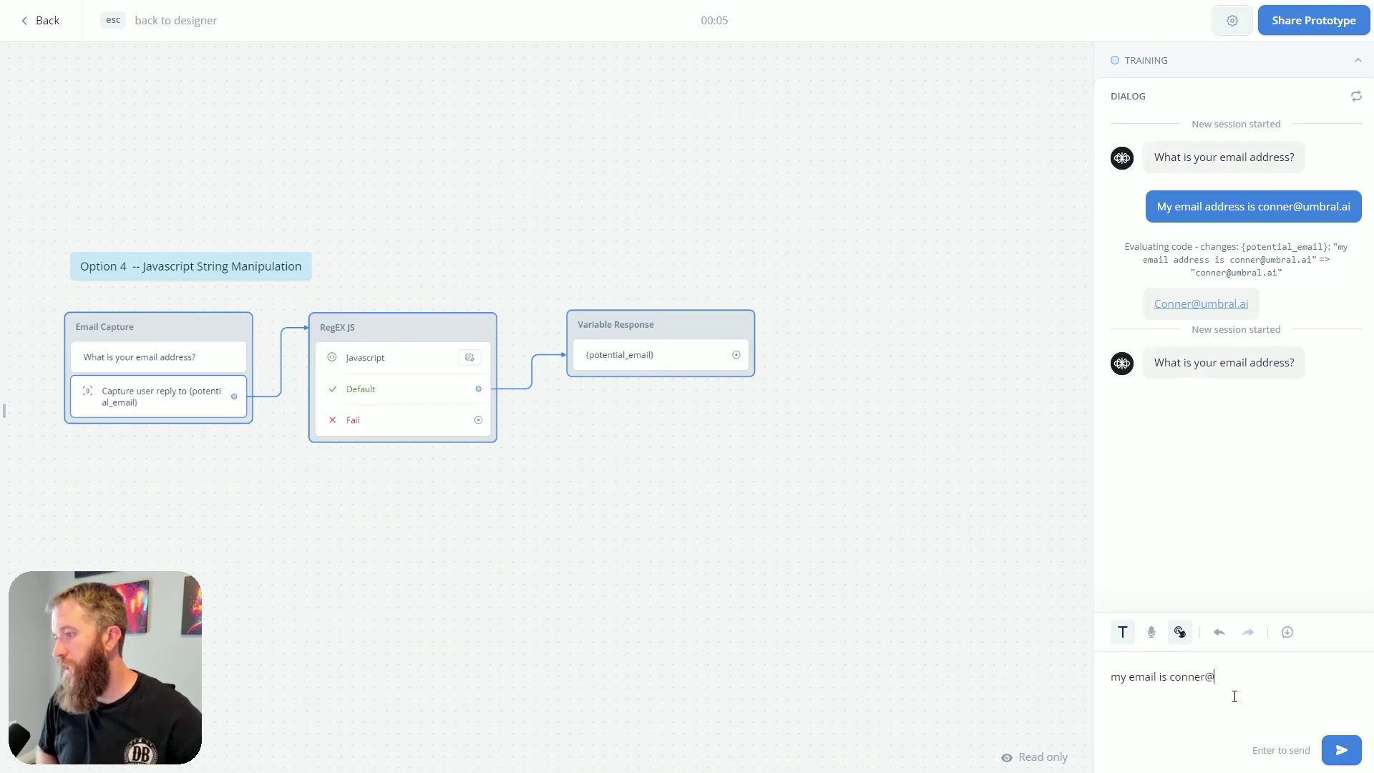
key("Return")
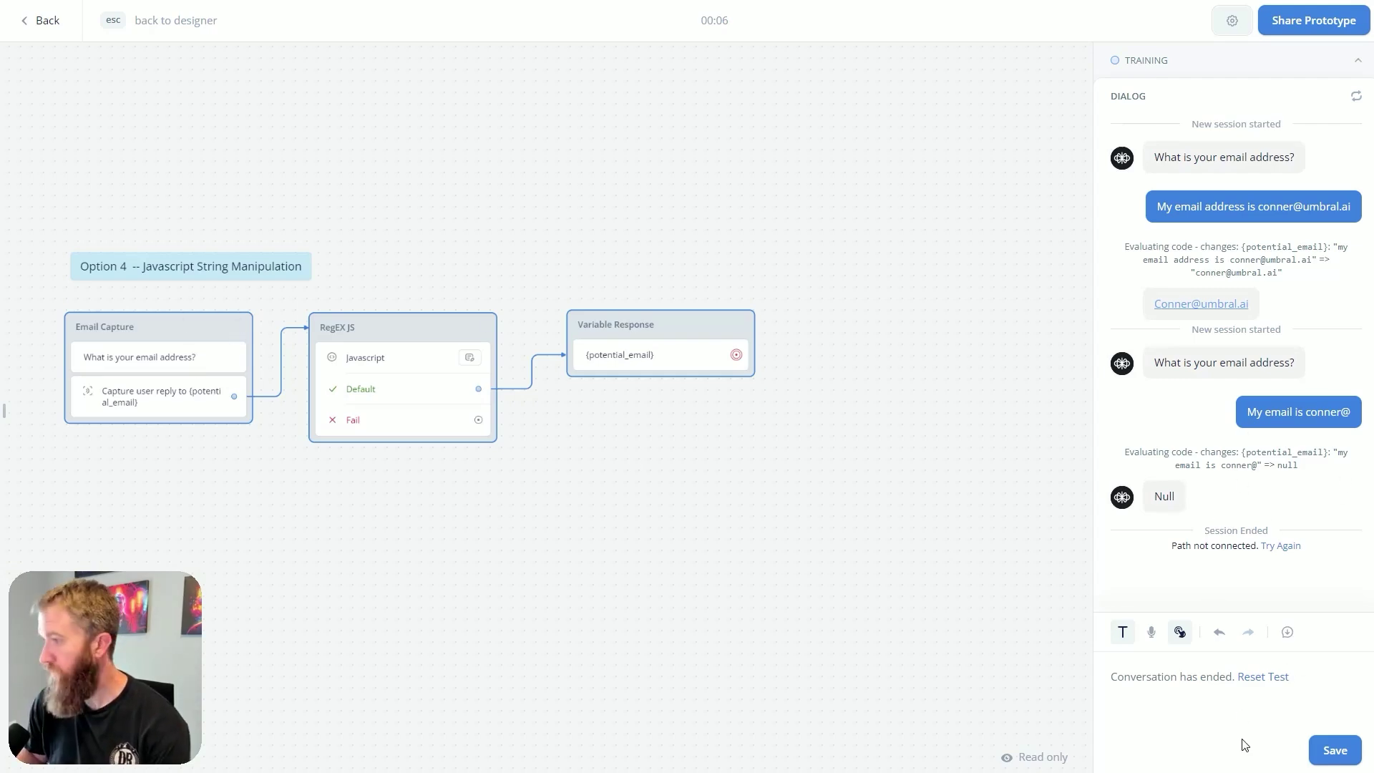
Reset the test and send 'my email address is none of your business', which returns Null
left_click(1261, 677)
left_click(1221, 360)
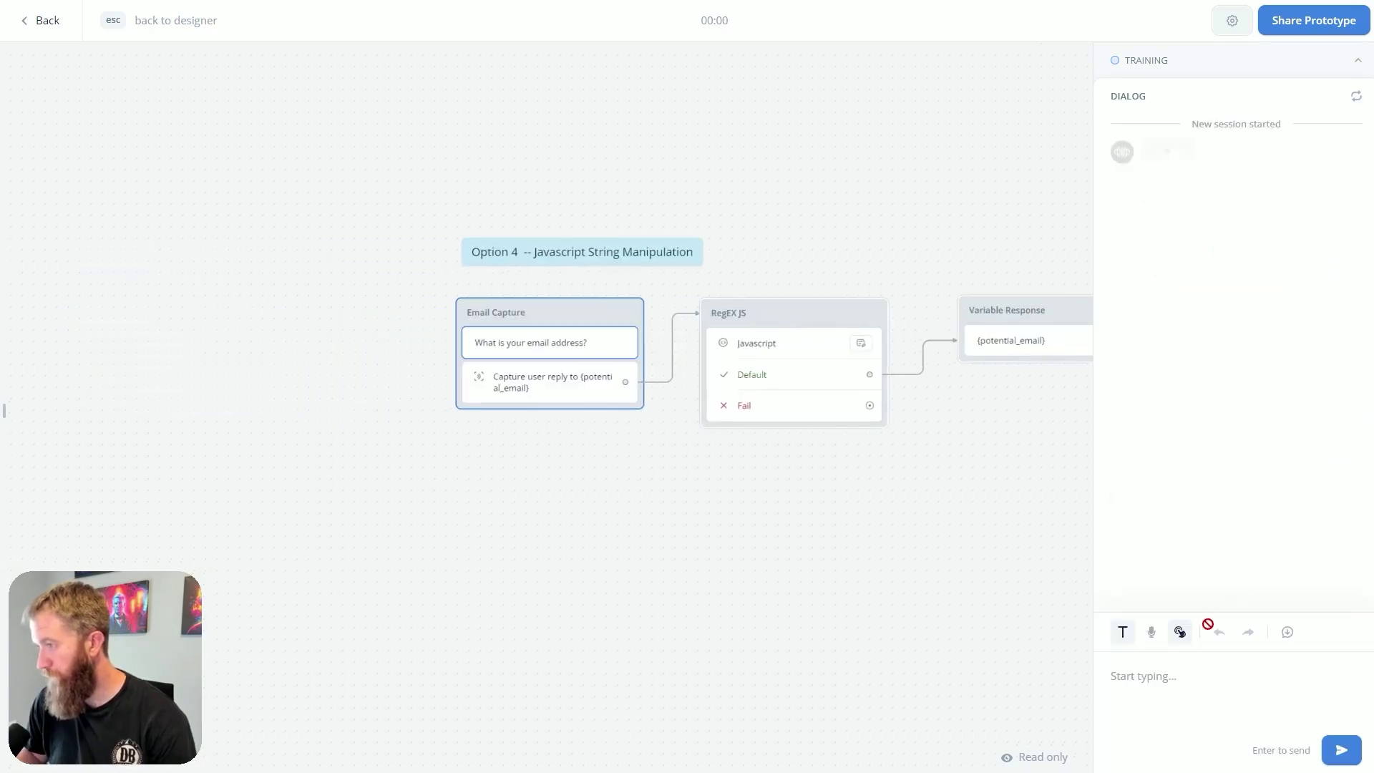
left_click(1186, 679)
type("my email address is none of your business")
key("Return")
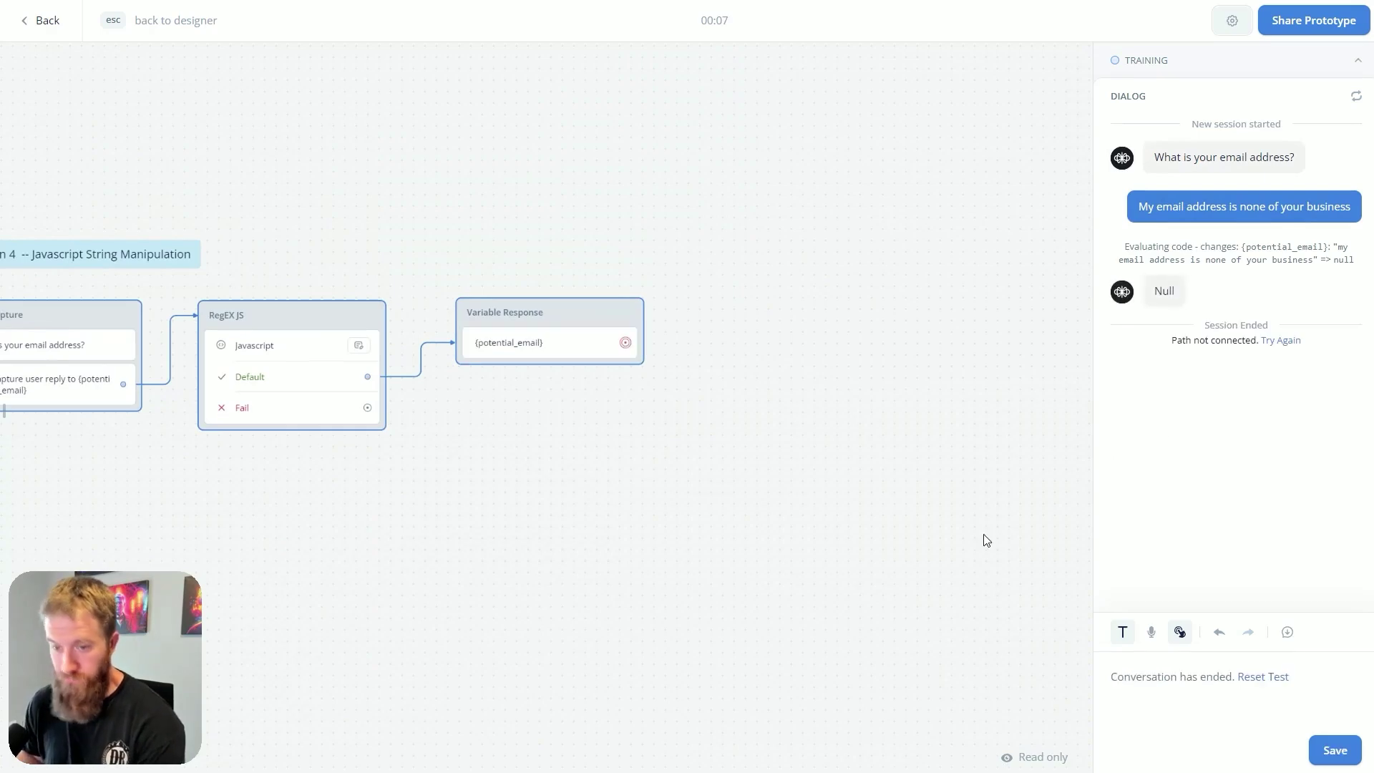
scroll(494, 530, "up", 1)
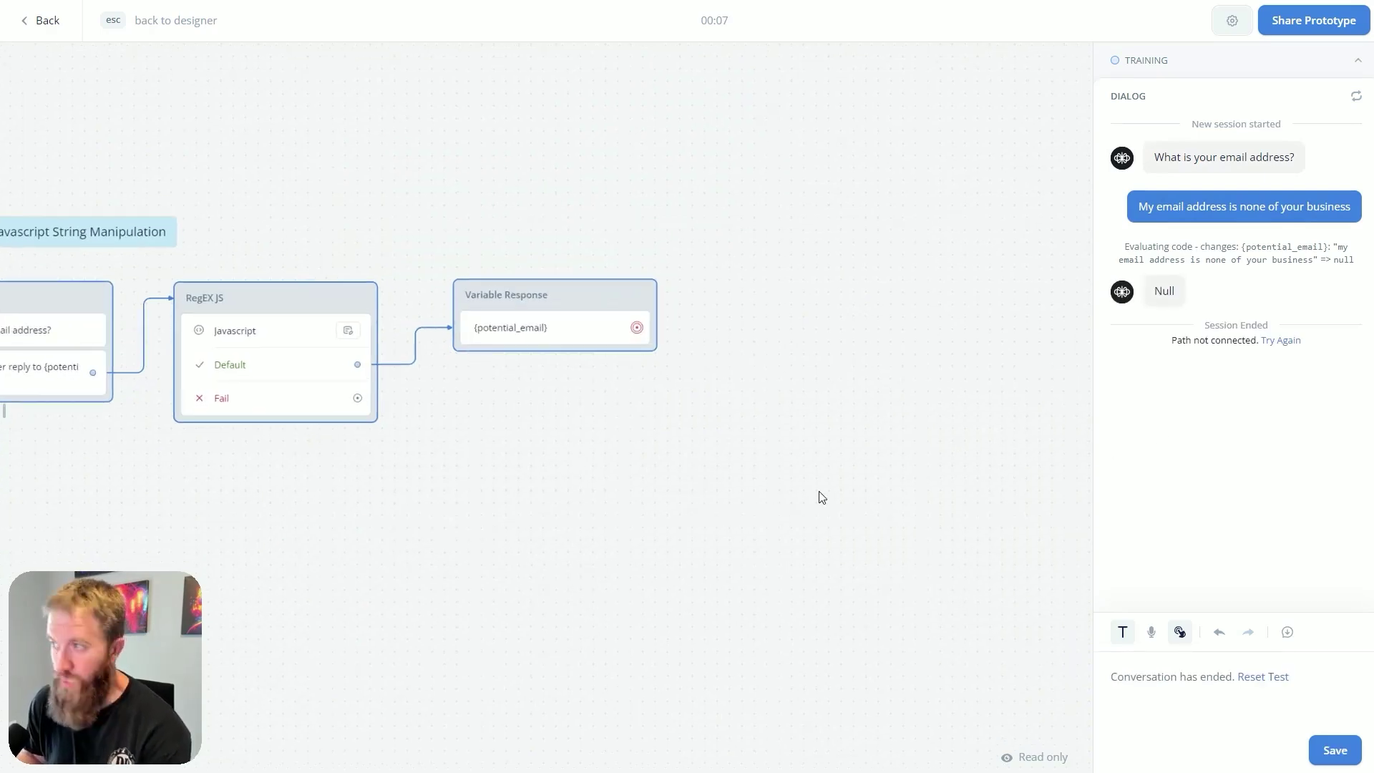
left_click_drag(823, 499, 780, 500)
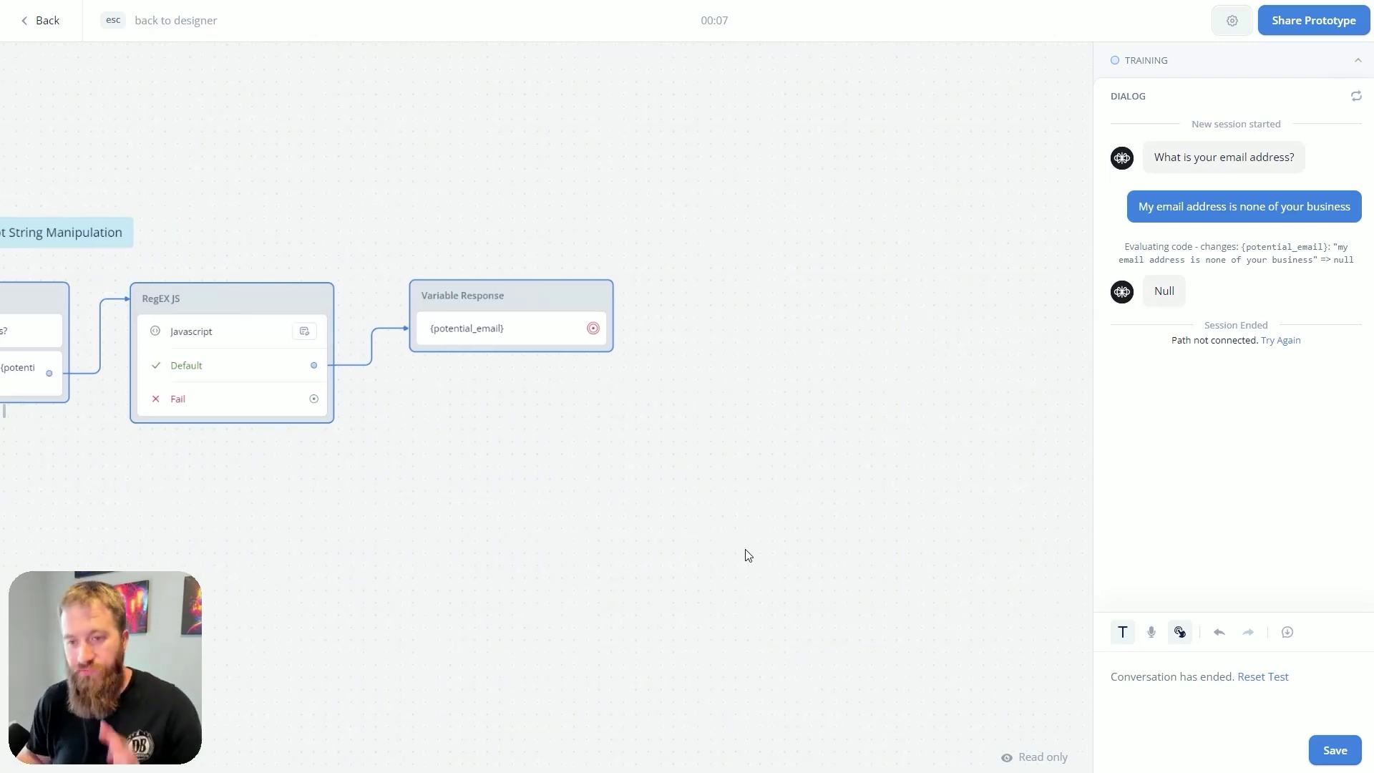
left_click_drag(258, 534, 397, 558)
scroll(434, 516, "up", 1)
left_click_drag(434, 516, 503, 512)
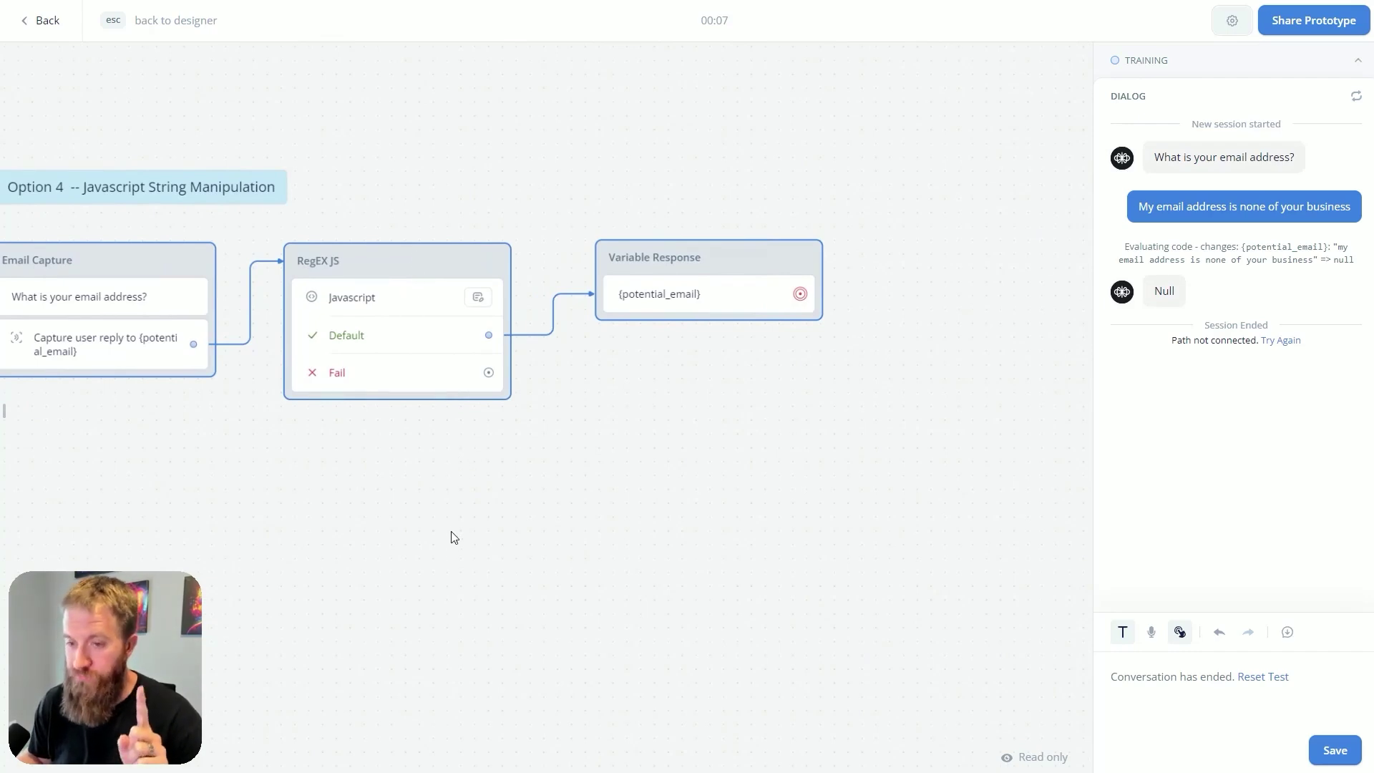
left_click_drag(395, 496, 413, 492)
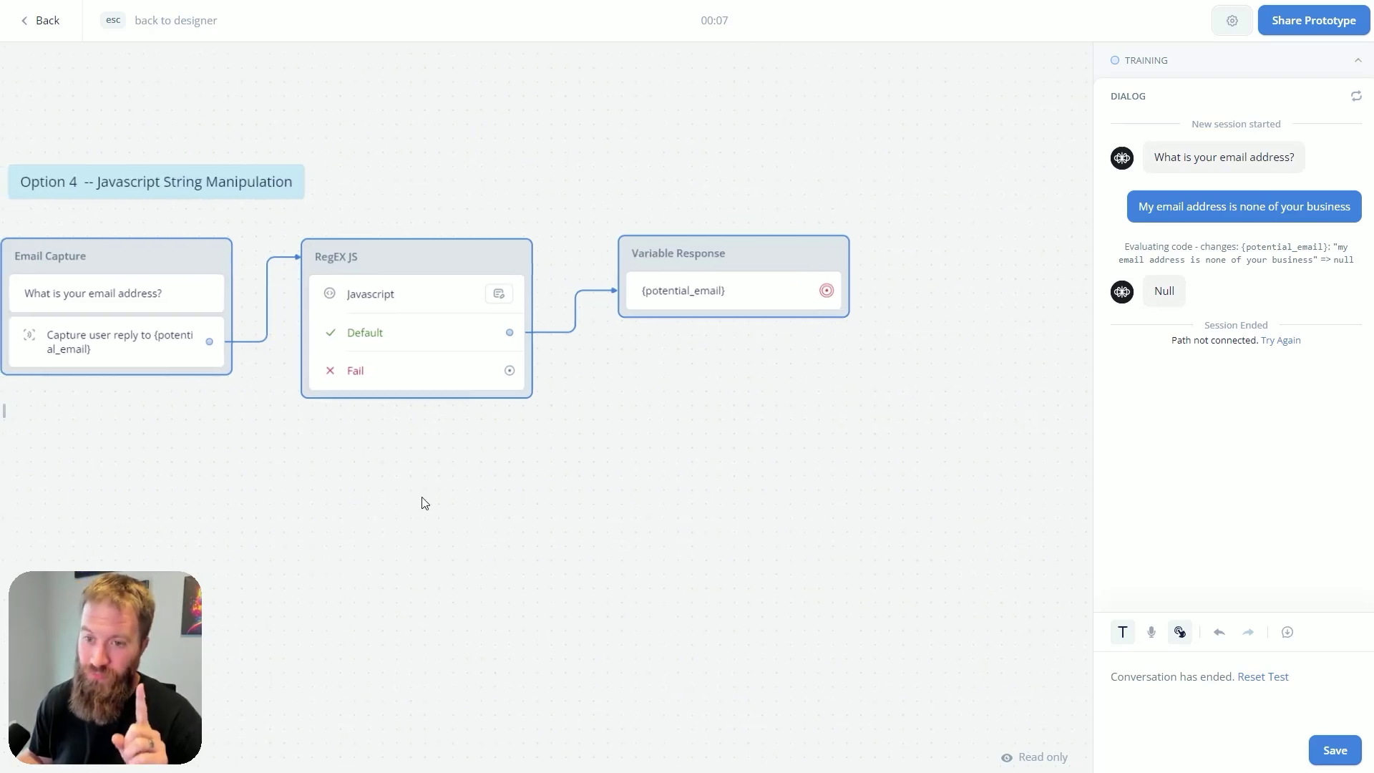
left_click_drag(807, 505, 423, 471)
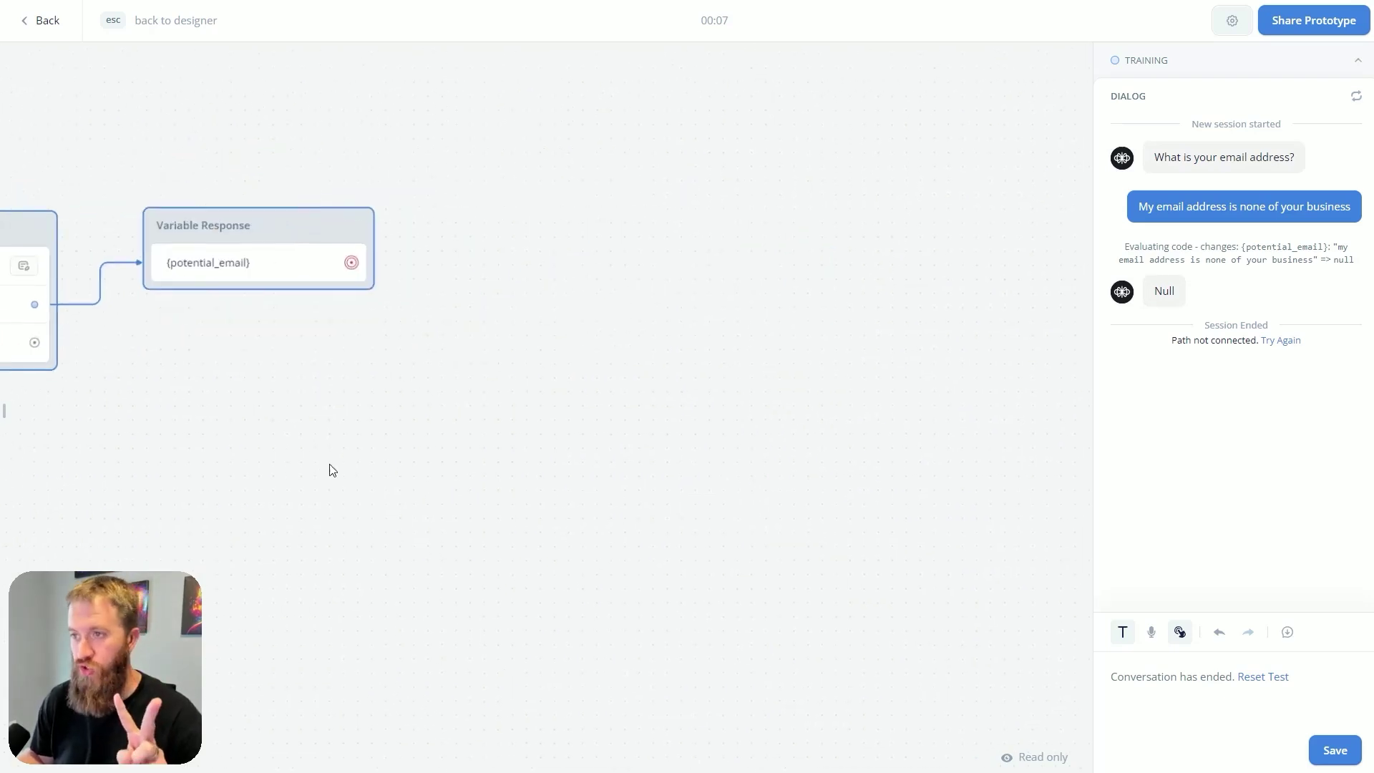
scroll(423, 466, "down", 3)
Place the Test Result block under Variable Response and connect them
left_click_drag(1031, 270, 485, 274)
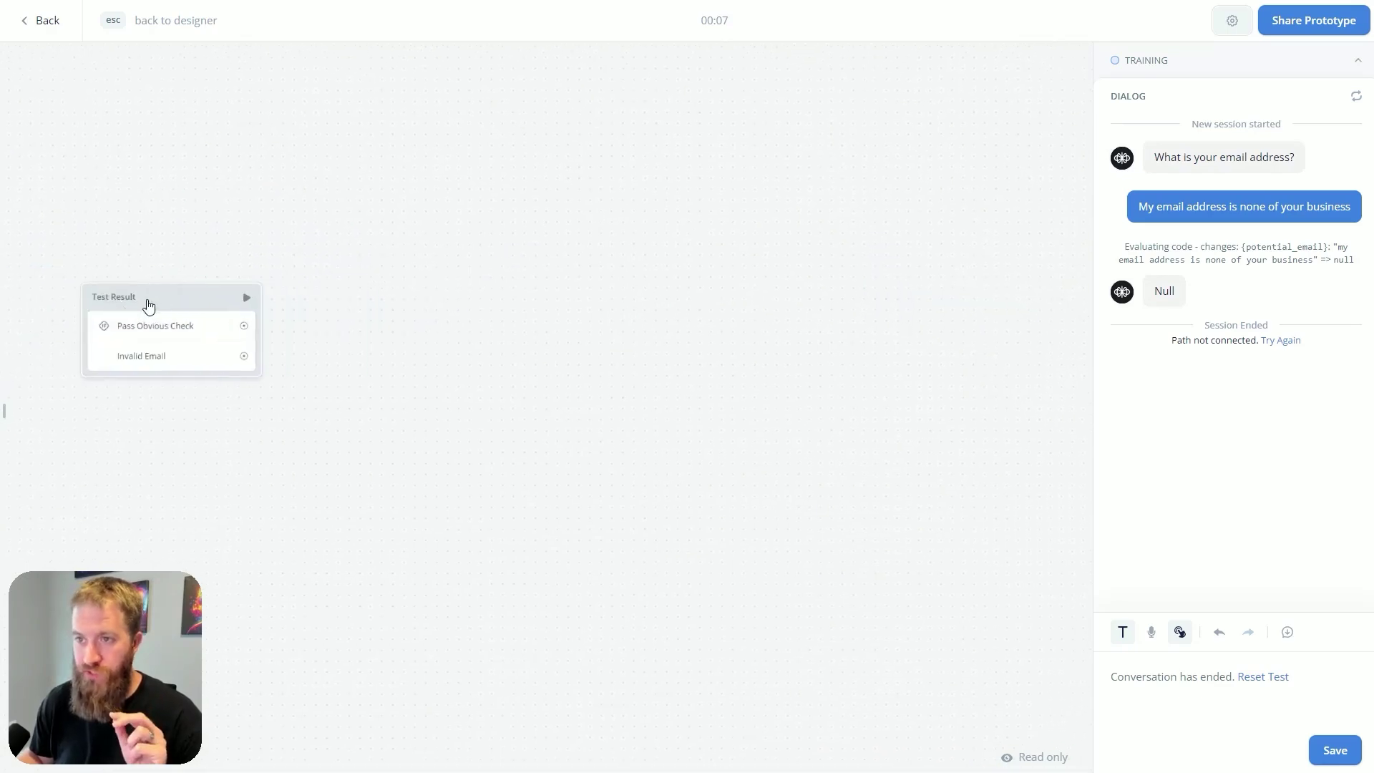
key("Escape")
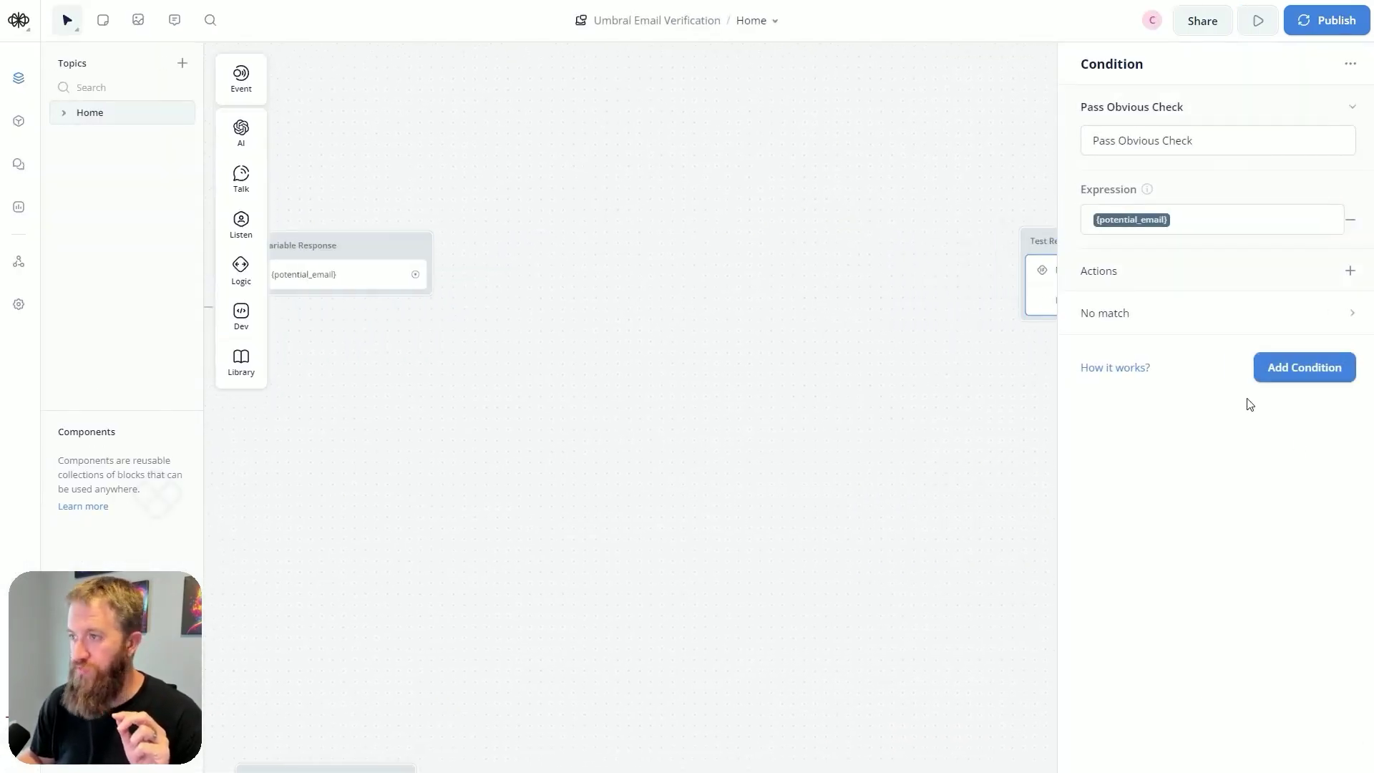
left_click_drag(1025, 272, 541, 300)
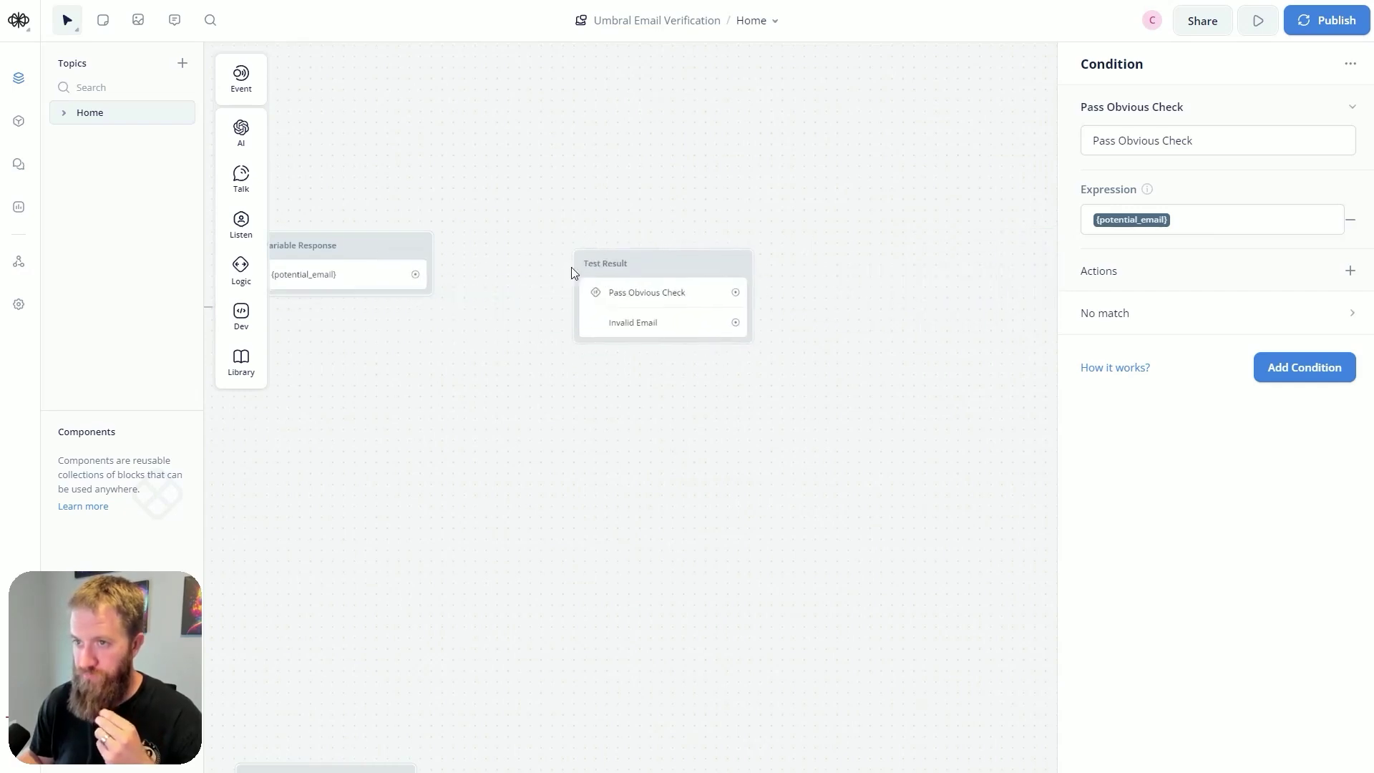
scroll(541, 299, "down", 2)
left_click_drag(1009, 257, 764, 338)
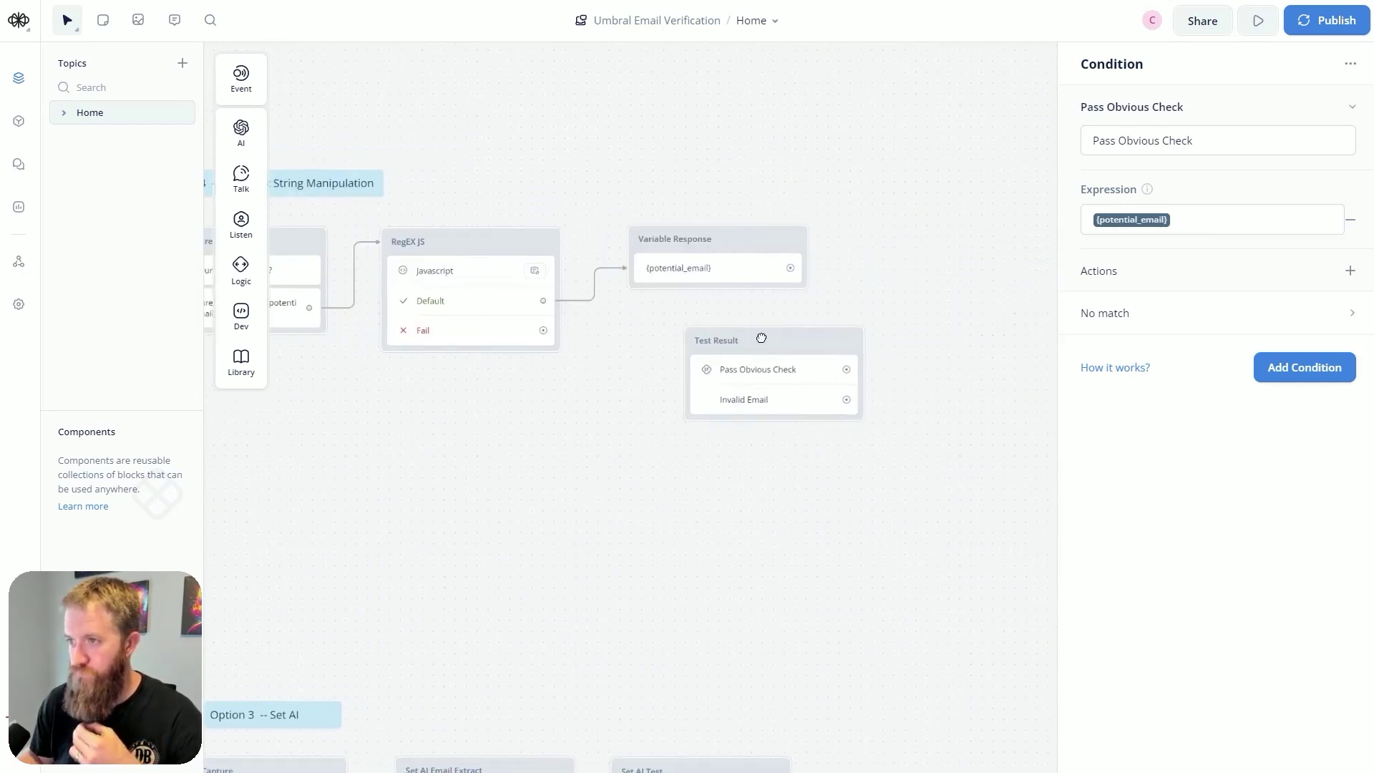
left_click_drag(790, 267, 791, 342)
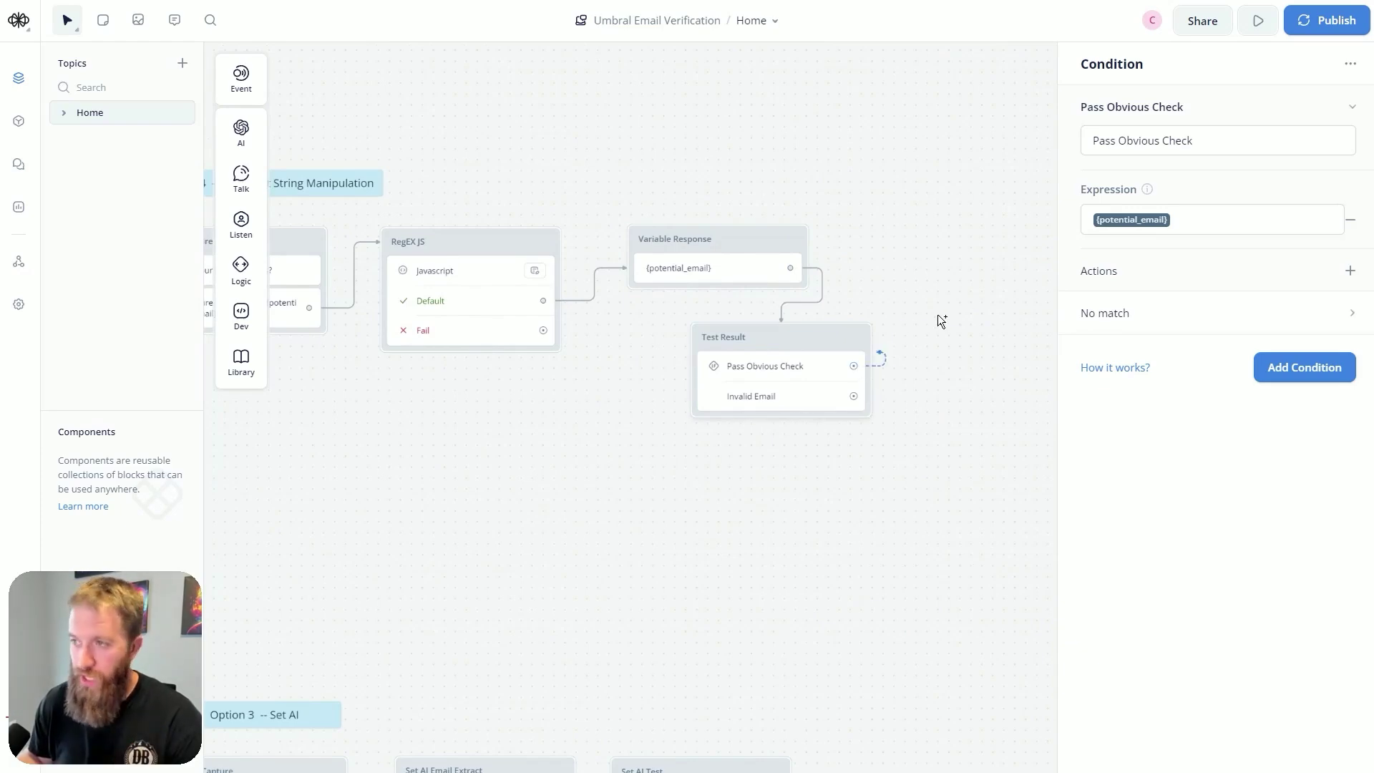
Add Text reply blocks on the Pass Obvious Check and Invalid Email paths
left_click_drag(854, 367, 983, 286)
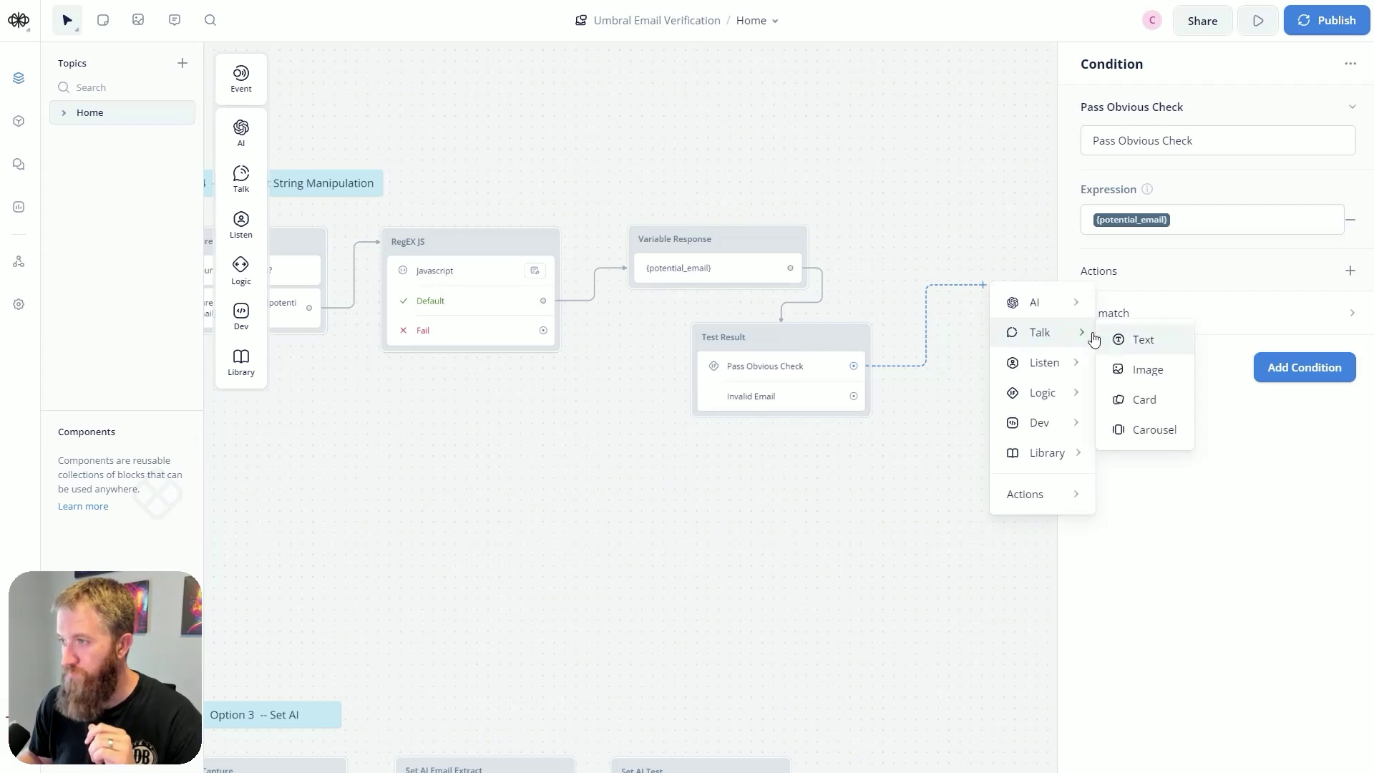
left_click(1142, 340)
left_click_drag(956, 280, 1033, 355)
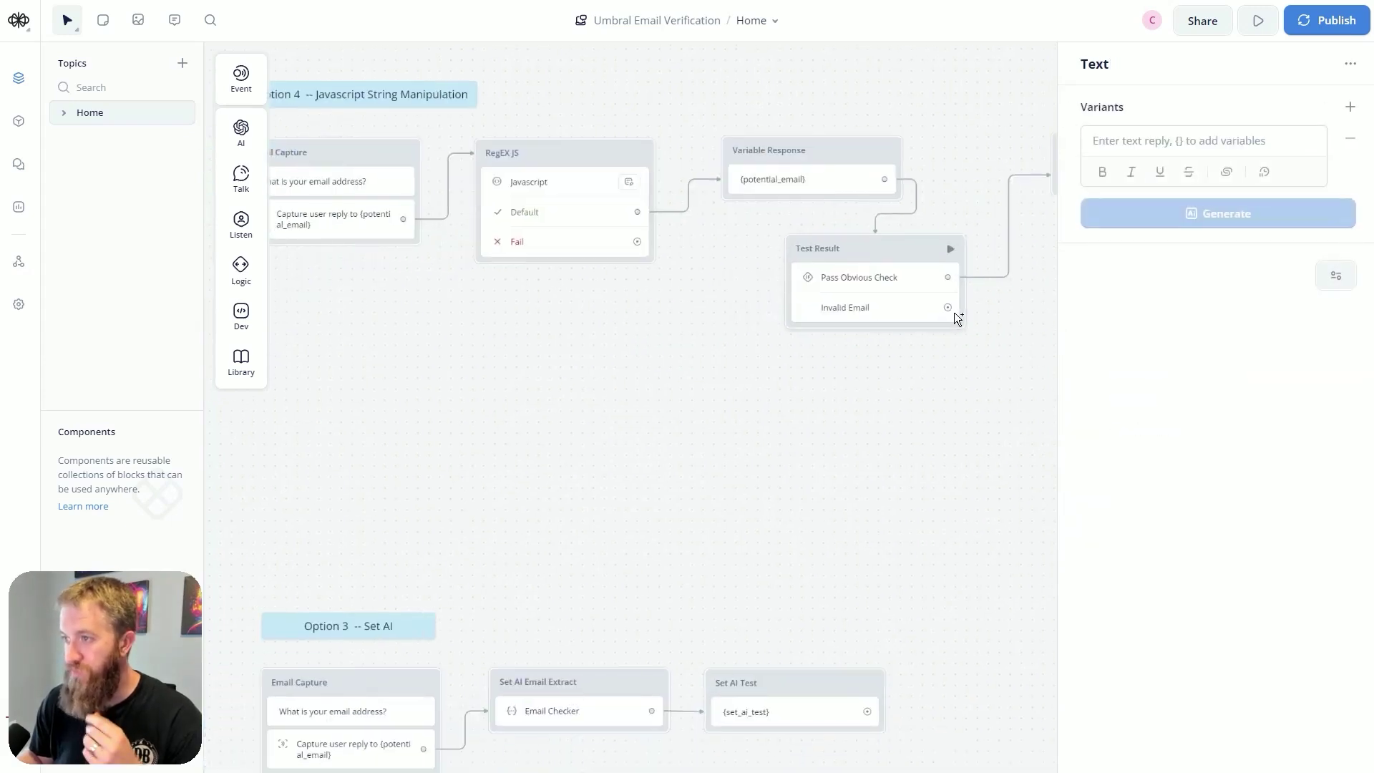
left_click_drag(948, 307, 1003, 346)
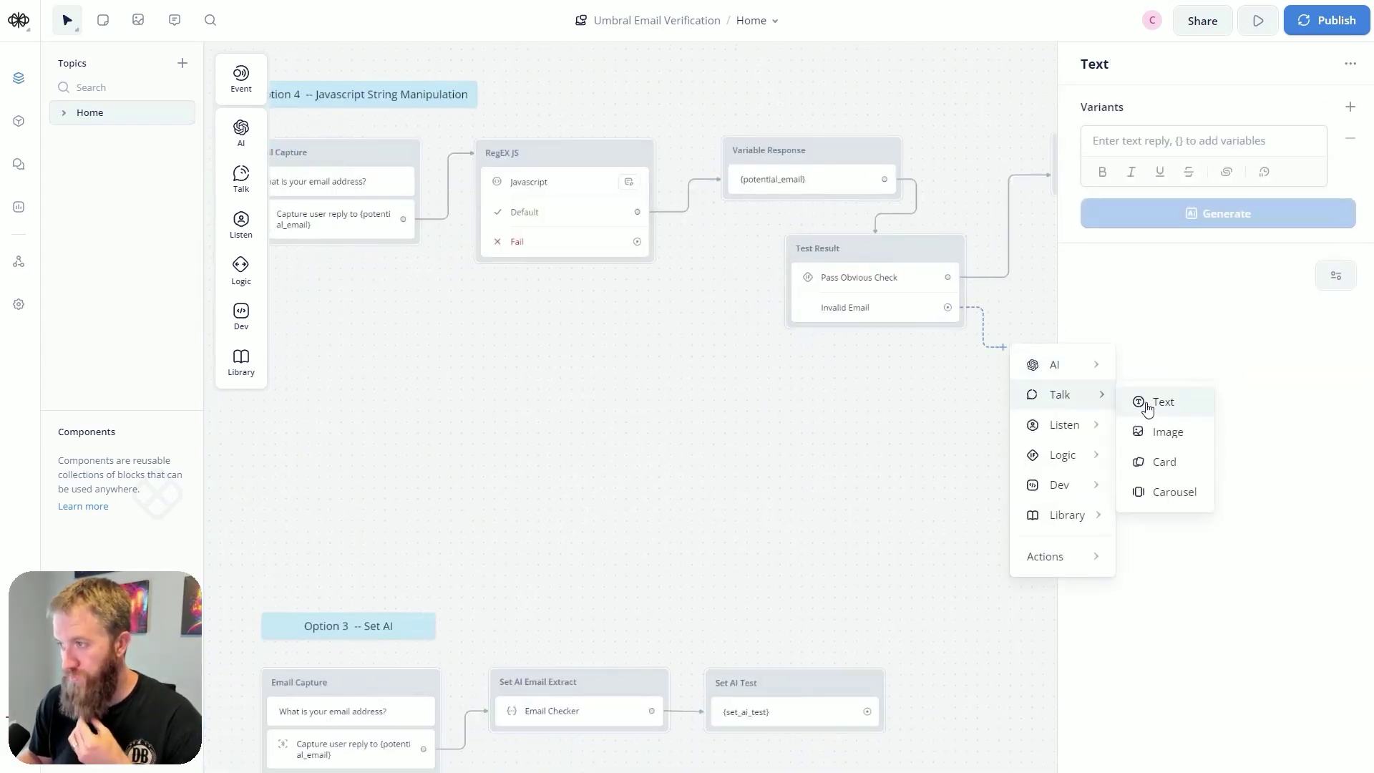
left_click(1147, 399)
left_click_drag(882, 420, 838, 408)
Set the invalid reply to 'that wasn't a valid email, please try again' and loop it to Email Capture
left_click(1204, 141)
type("Hey, that wasn't a valid email. Please try again")
left_click_drag(842, 454, 842, 455)
left_click(842, 455)
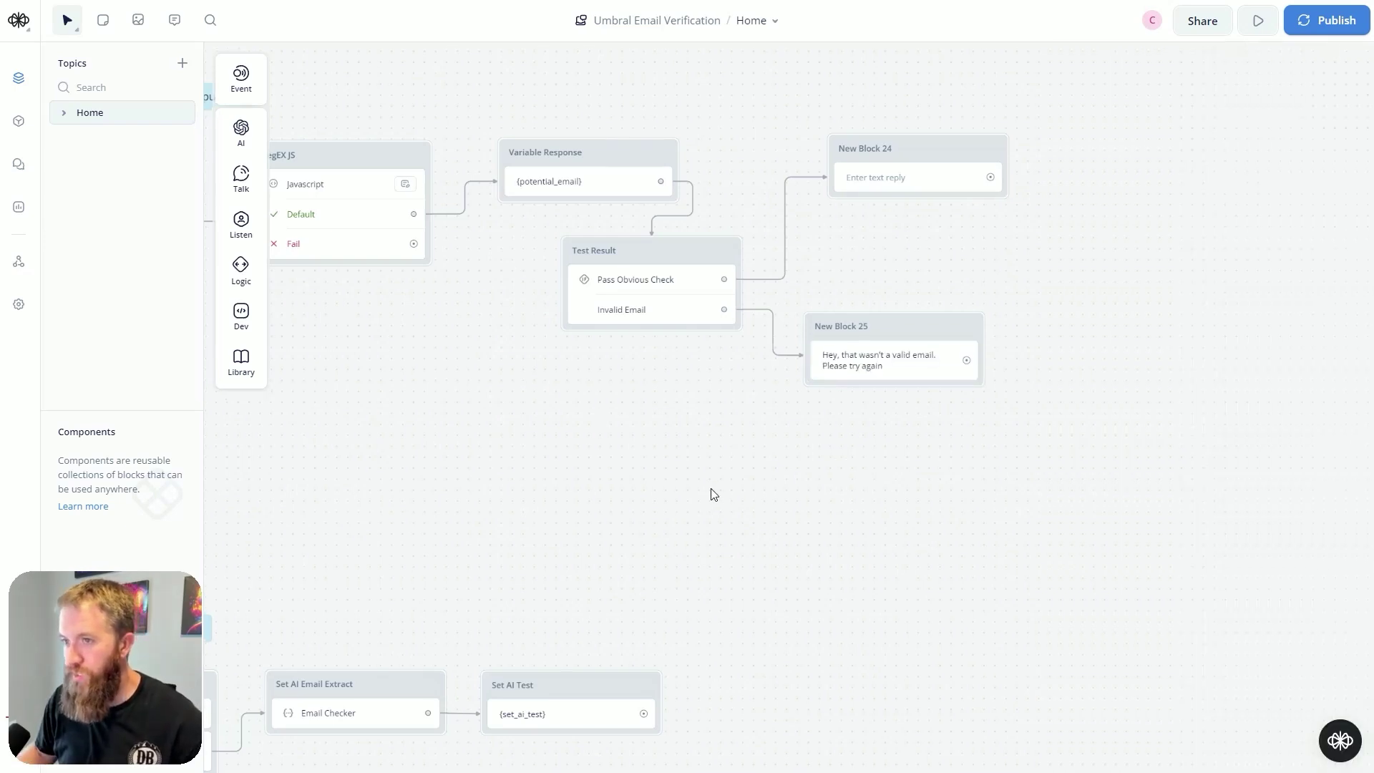
scroll(645, 494, "down", 3)
left_click_drag(1054, 377, 333, 260)
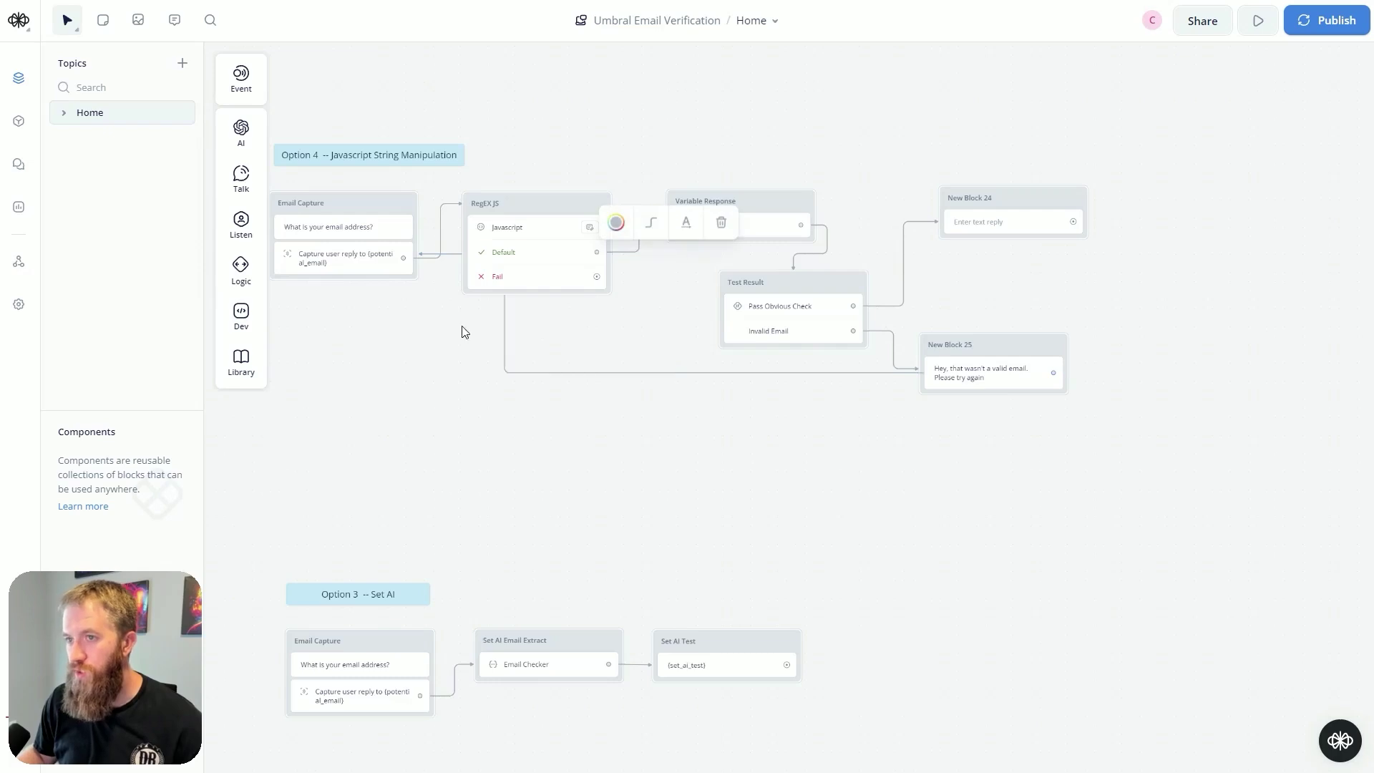
left_click_drag(552, 524, 681, 524)
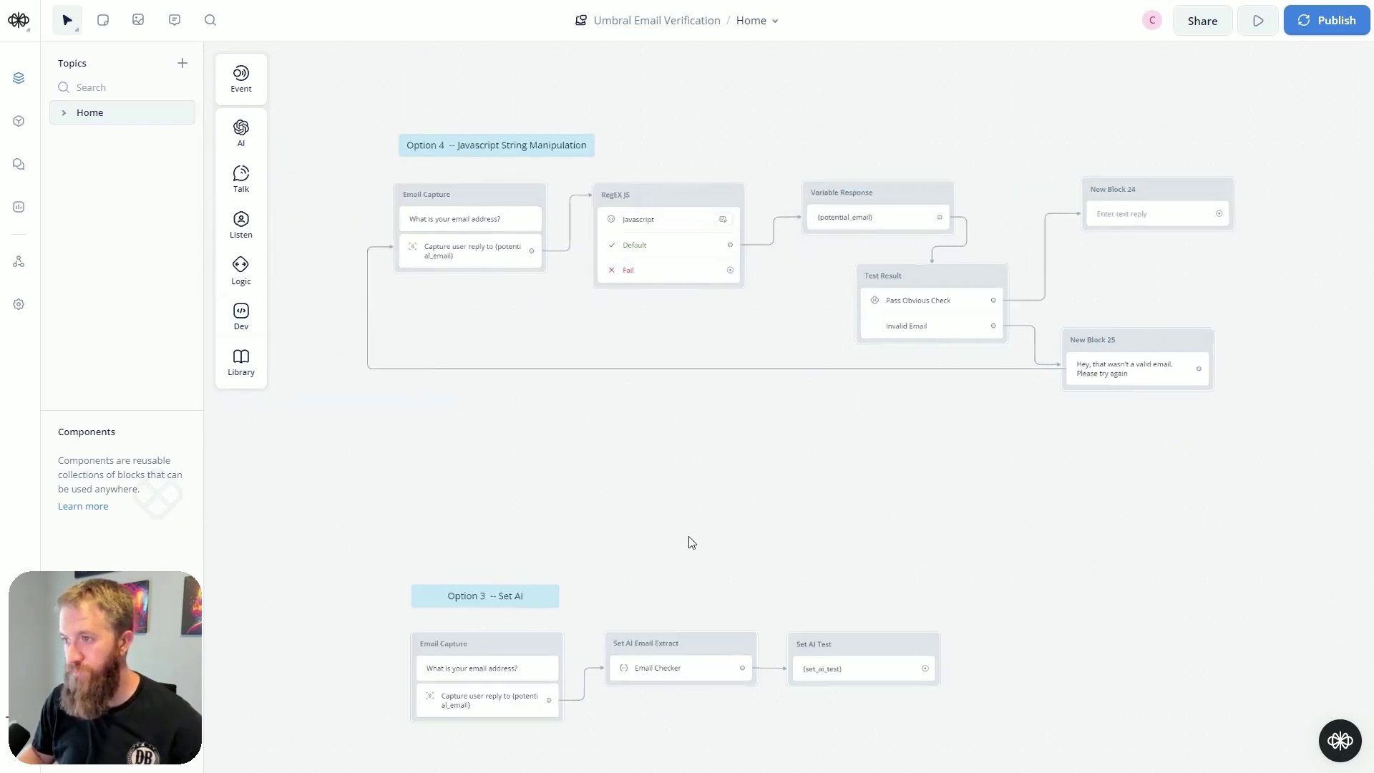
scroll(685, 472, "up", 3)
scroll(685, 463, "up", 2)
left_click(476, 208)
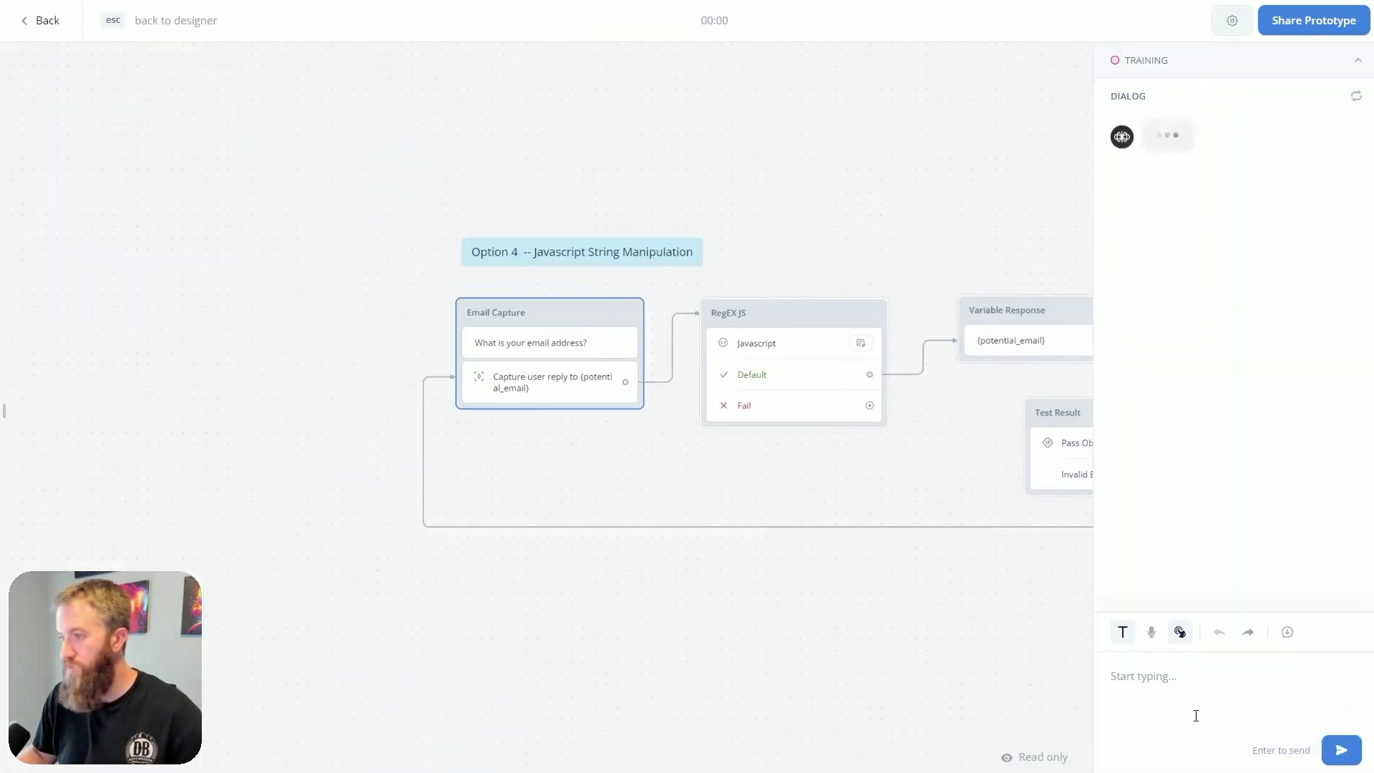
left_click(1145, 675)
type("my email is")
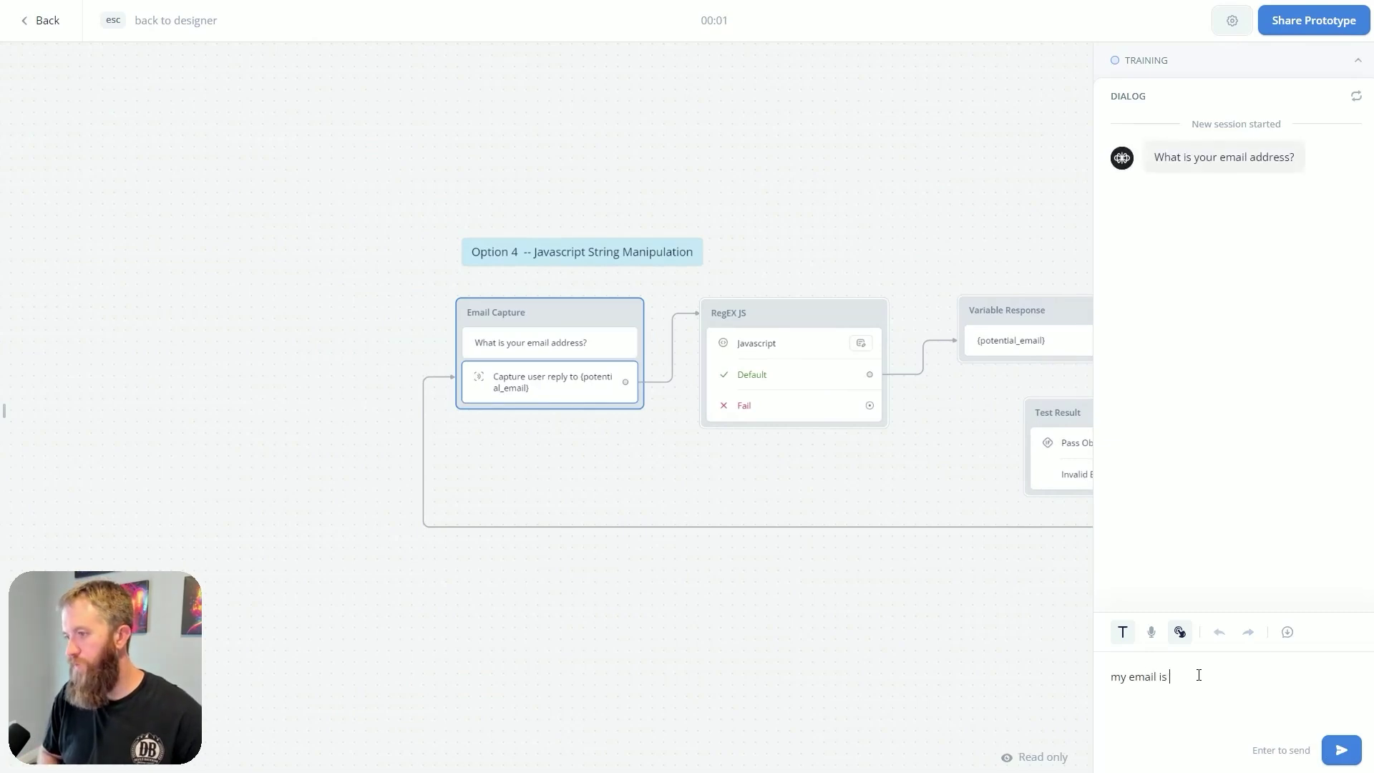
type("r@")
key("Return")
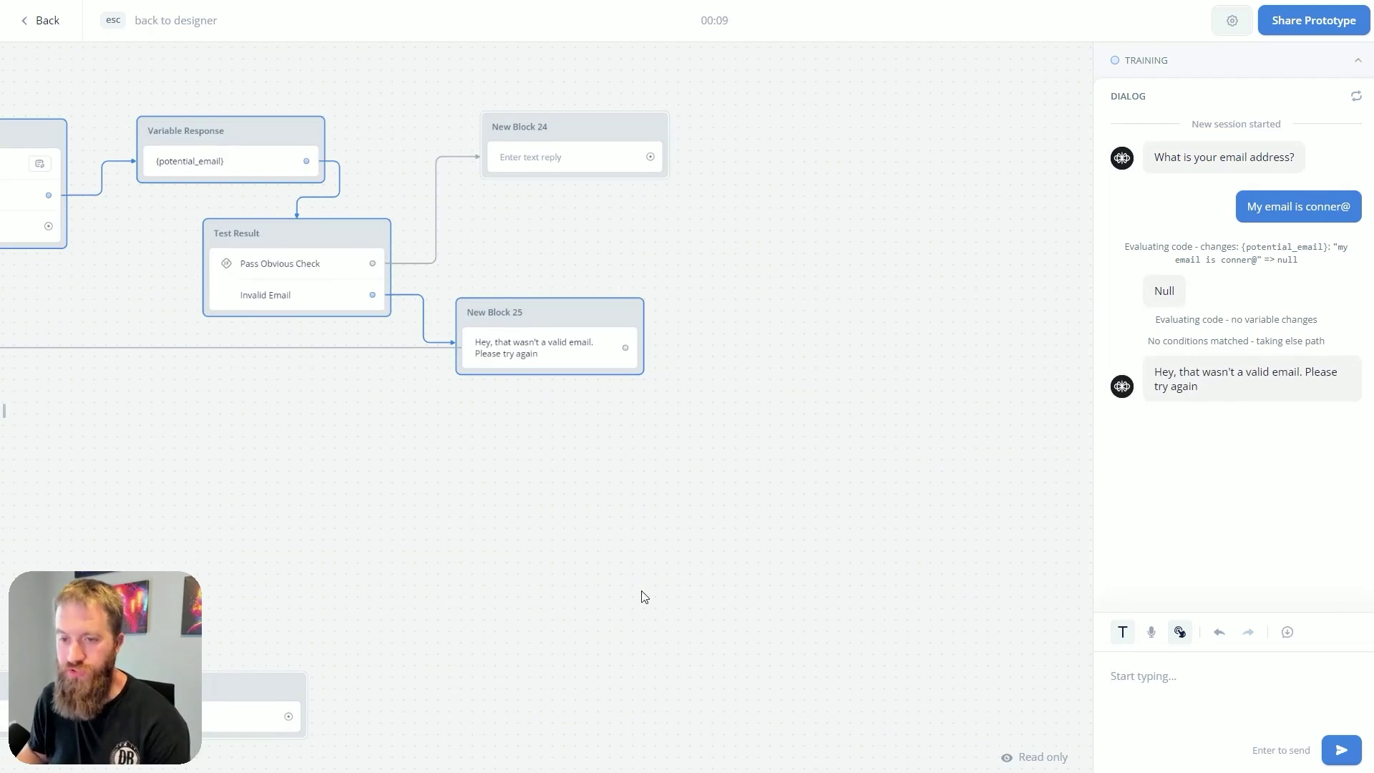
type("my bad")
type("y email is act")
key("Return")
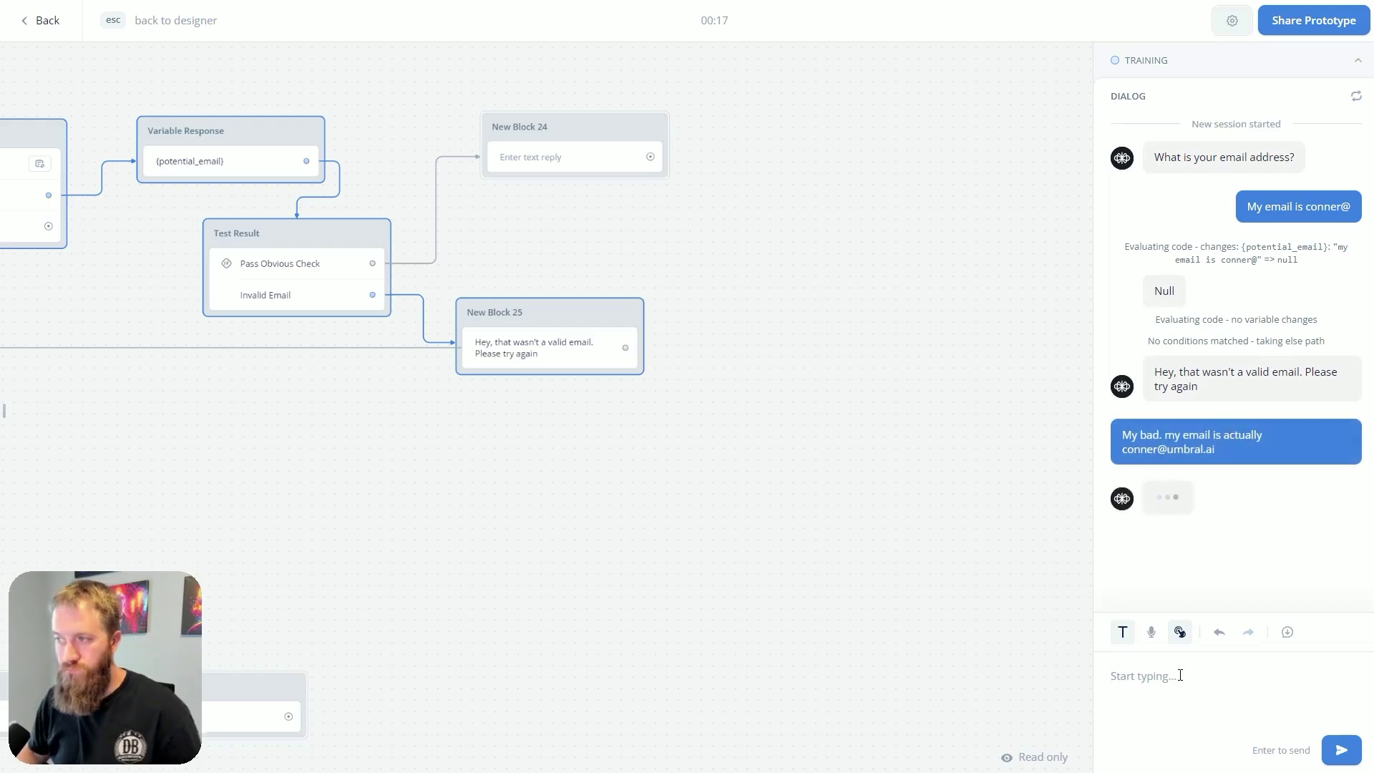
scroll(597, 614, "up", 3)
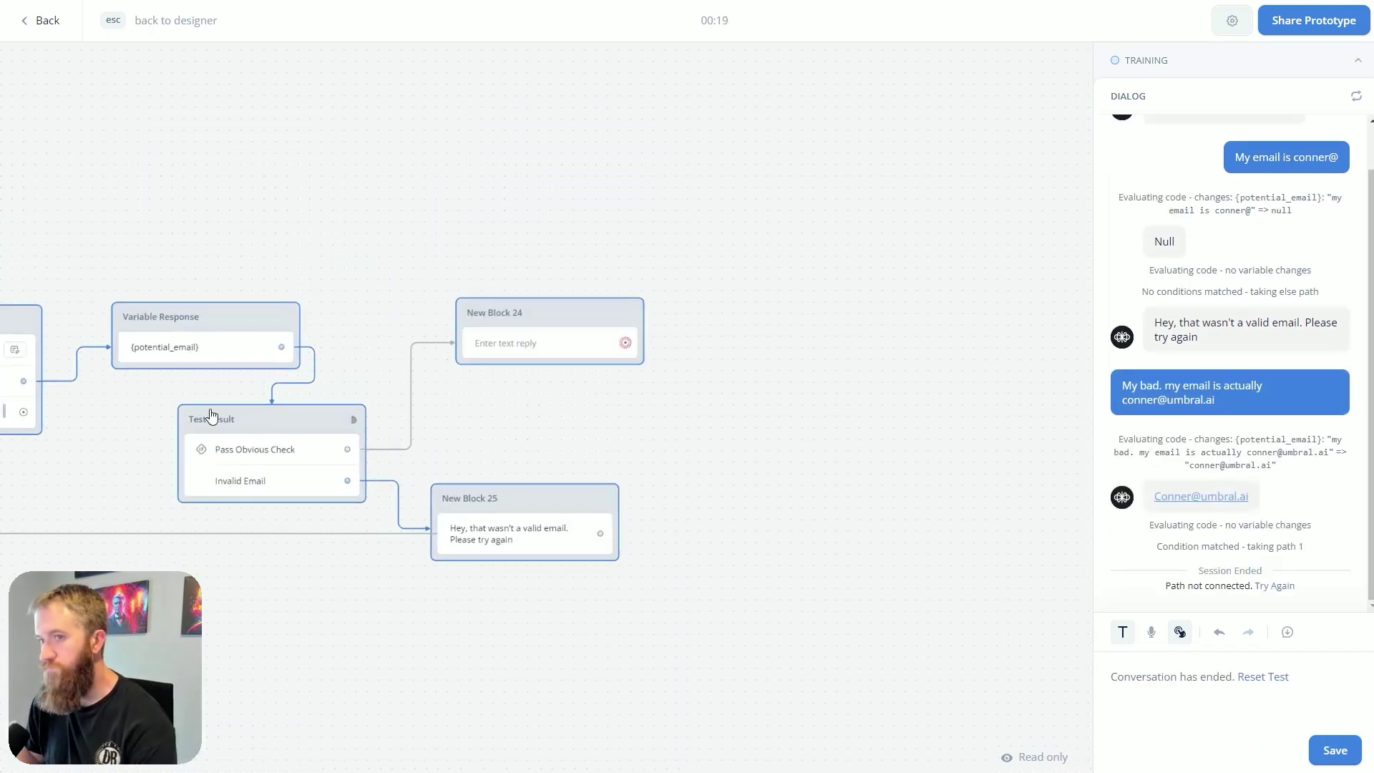
left_click_drag(205, 382, 486, 406)
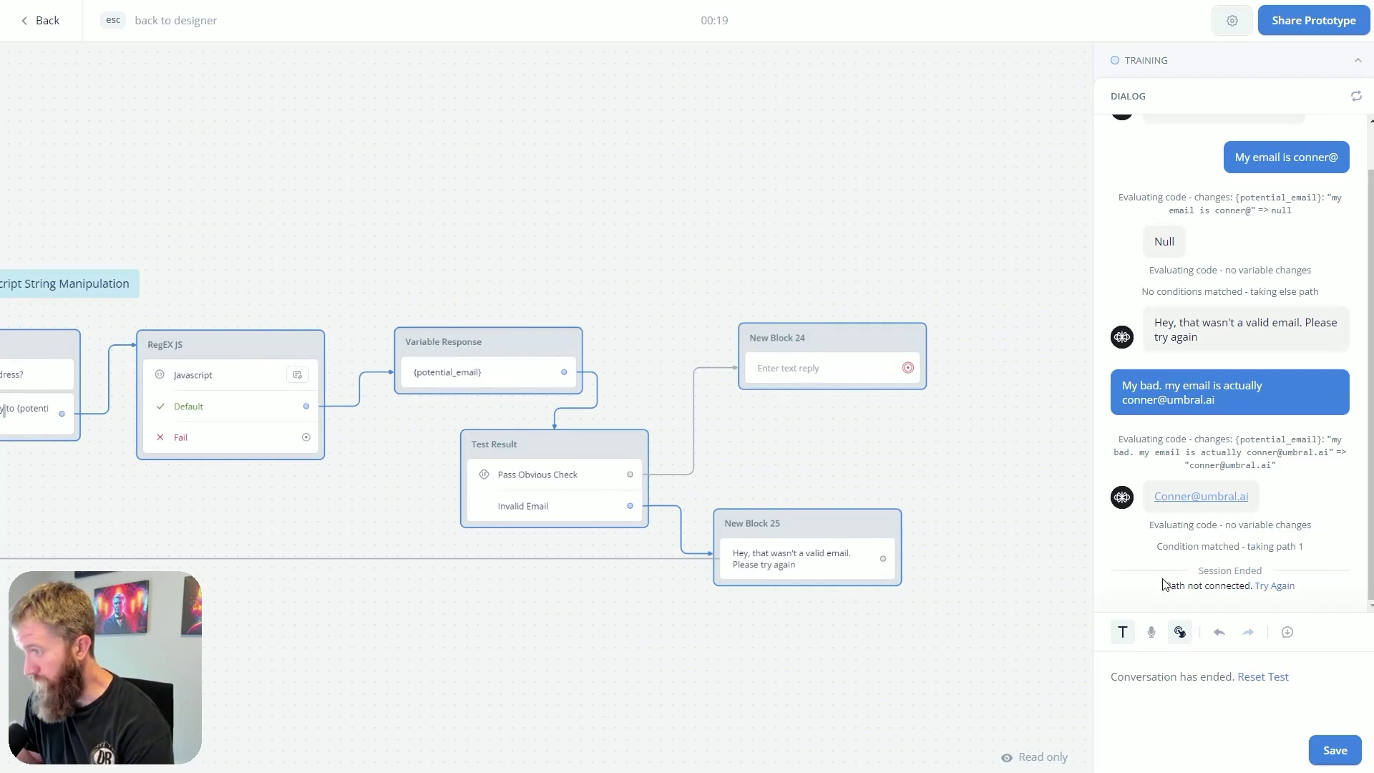
left_click_drag(464, 624, 617, 573)
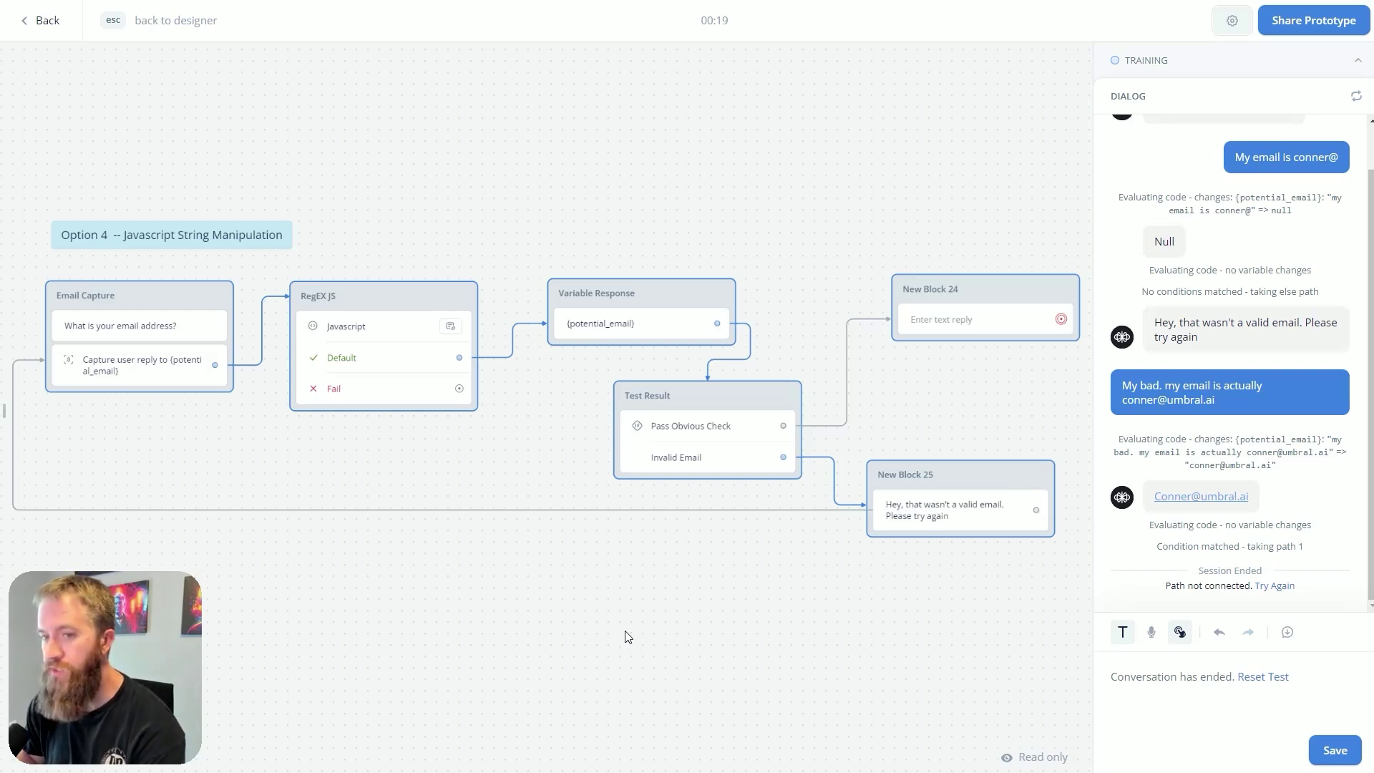
scroll(627, 633, "down", 2)
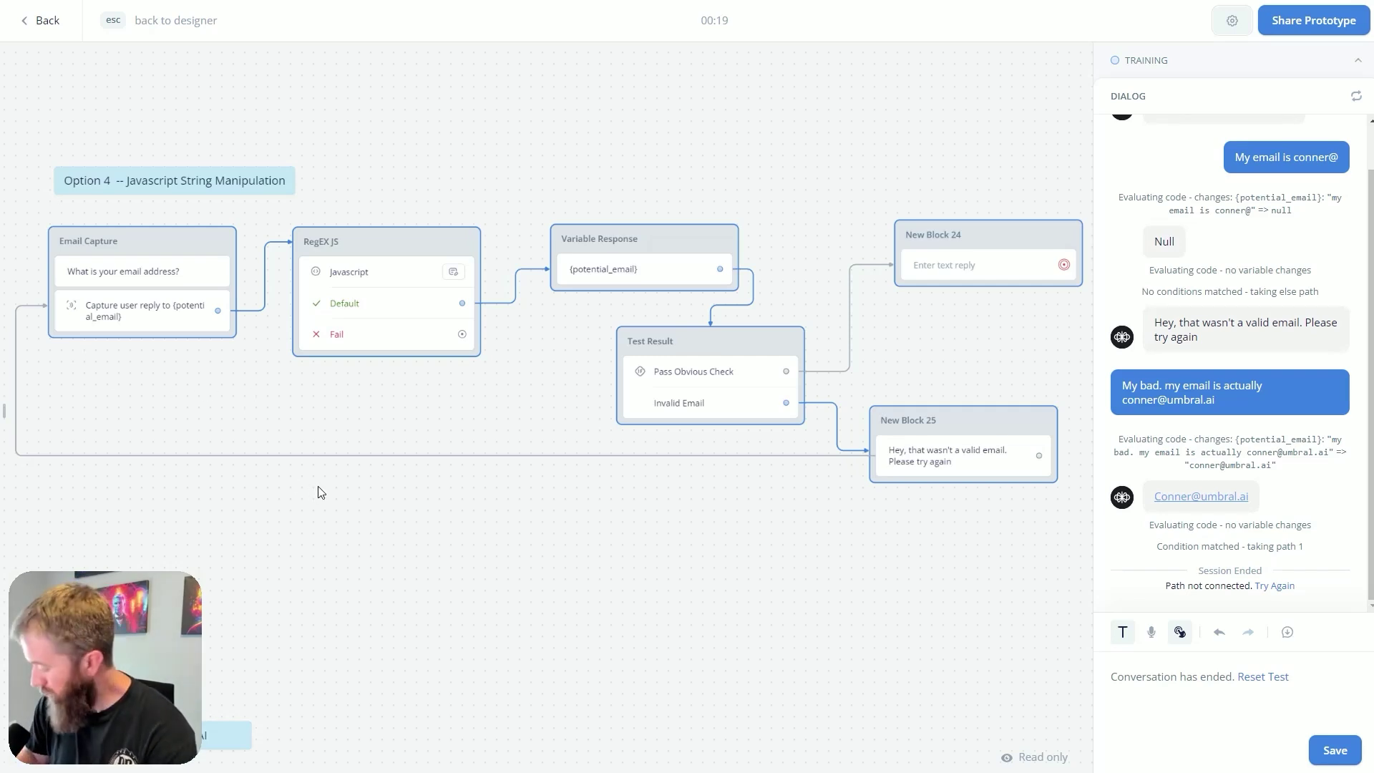
scroll(345, 571, "down", 1)
scroll(399, 555, "down", 1)
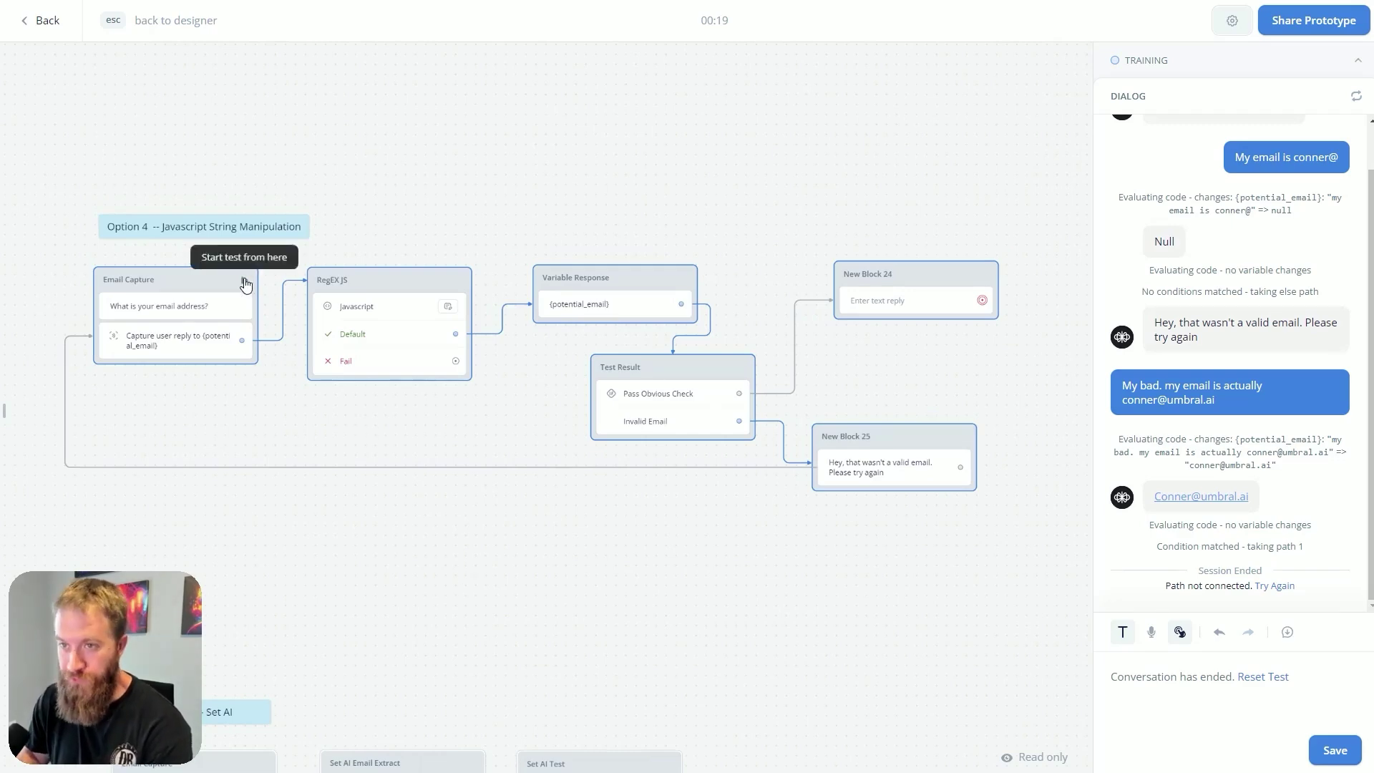
Restart the test at Email Capture and send a sentence containing a long gmail address
left_click(246, 280)
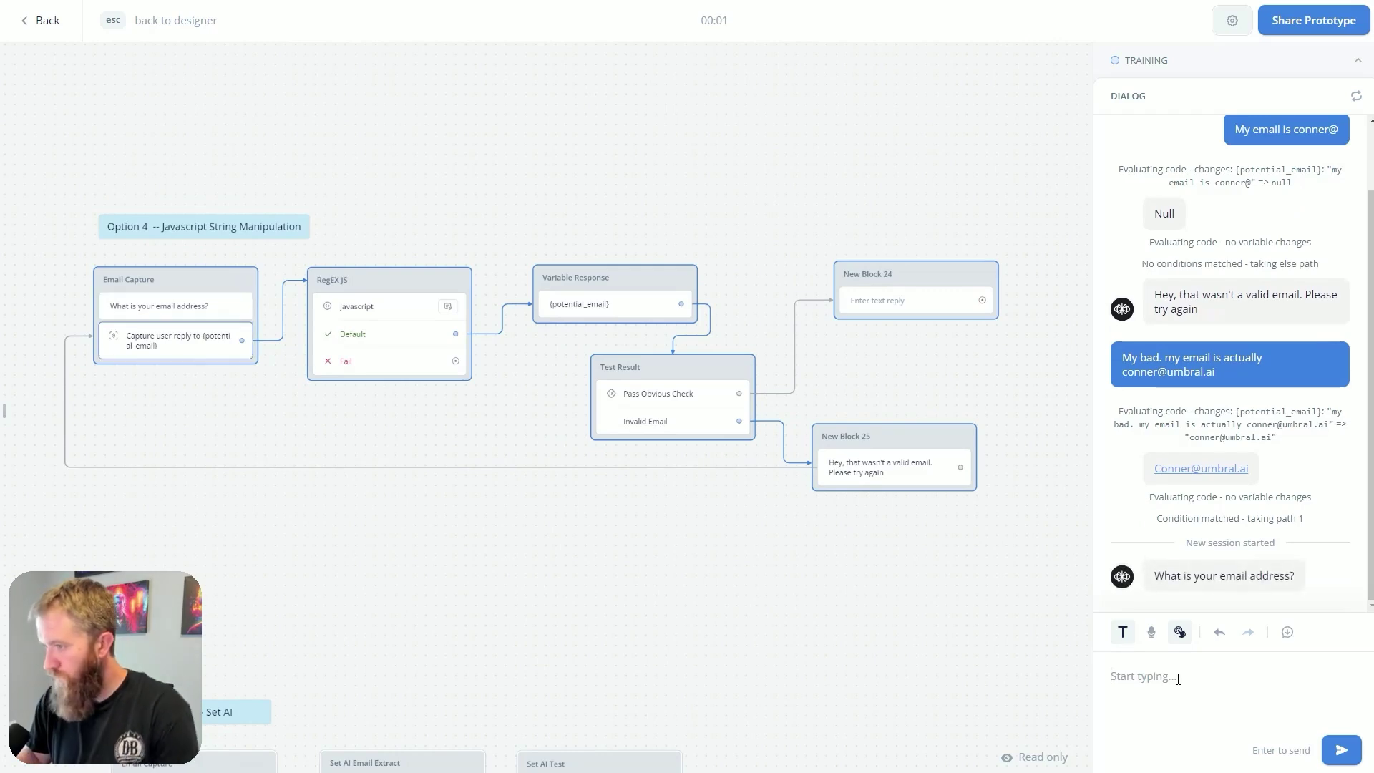
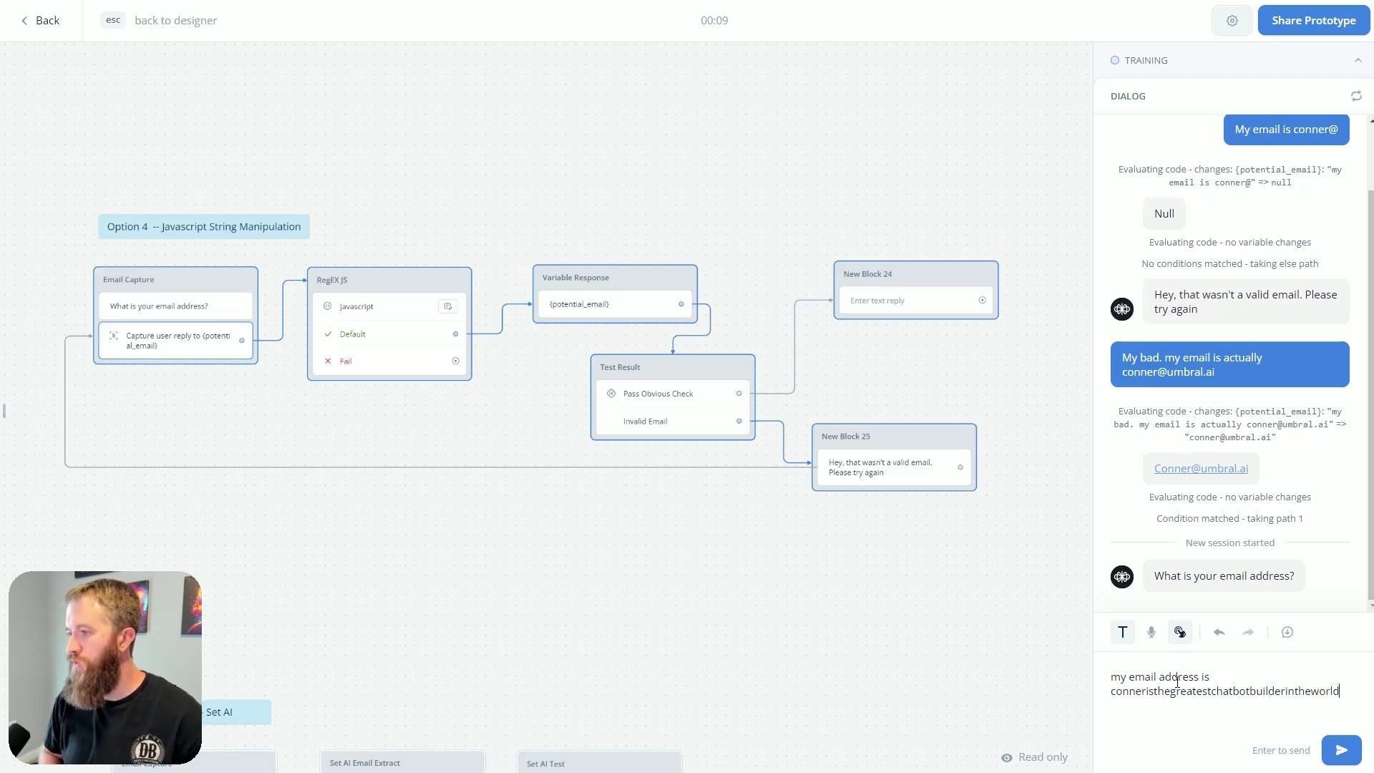
key("Return")
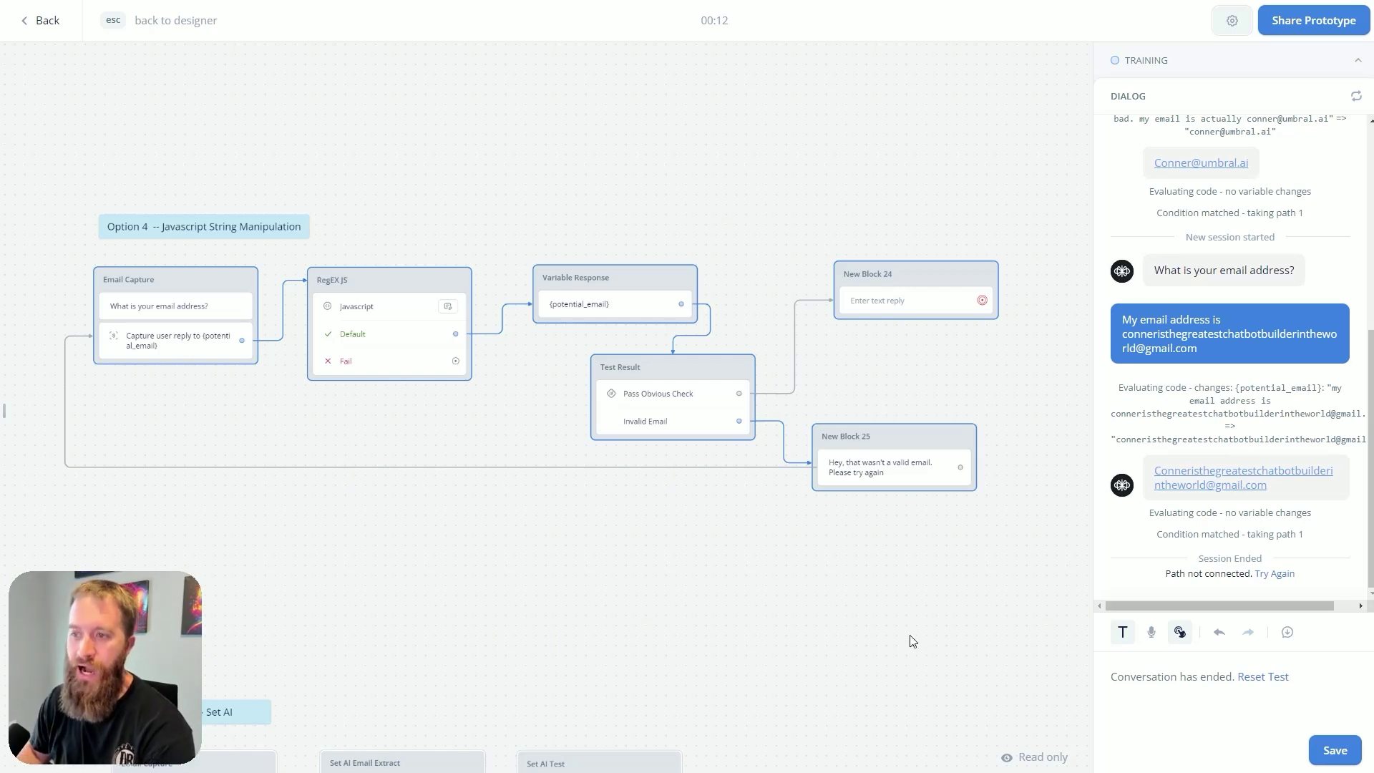
scroll(645, 607, "up", 1)
scroll(578, 591, "down", 1)
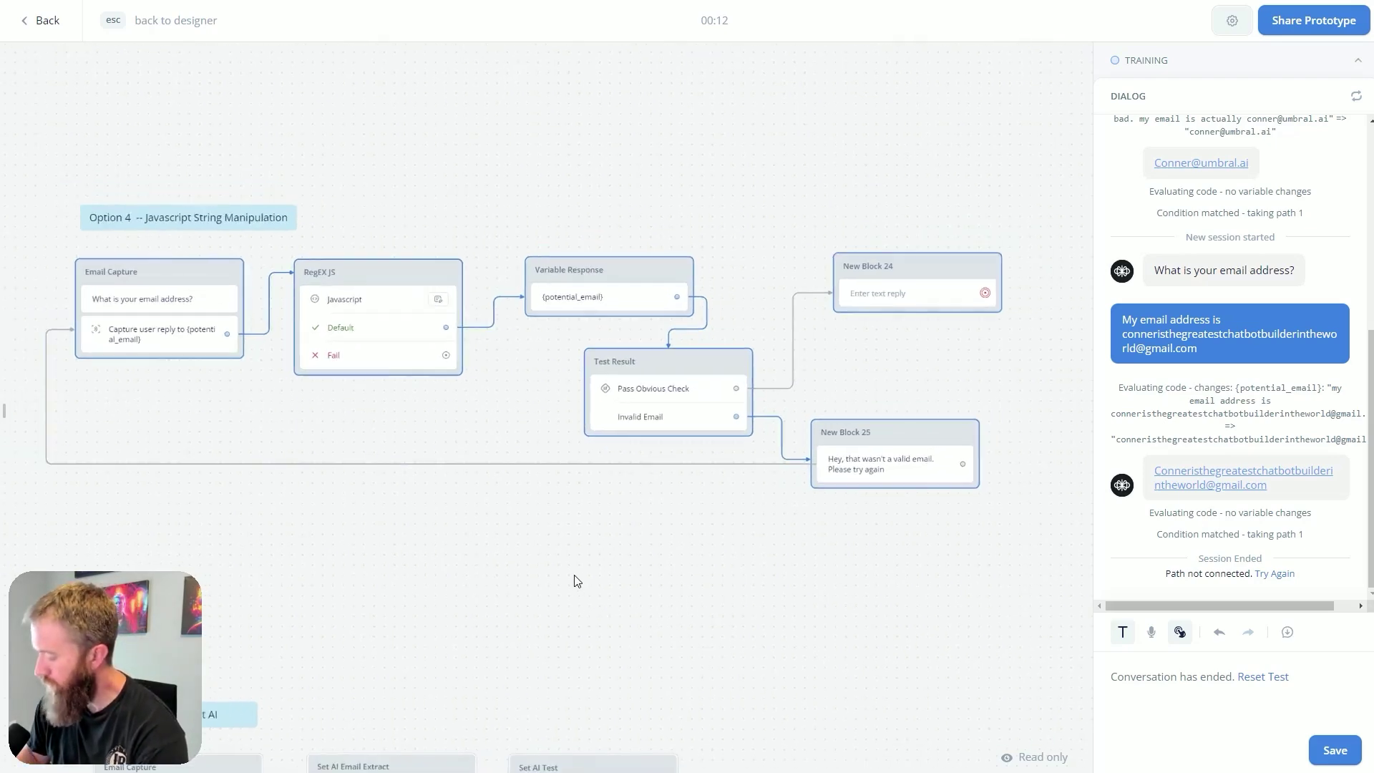
scroll(580, 585, "up", 1)
scroll(655, 557, "down", 1)
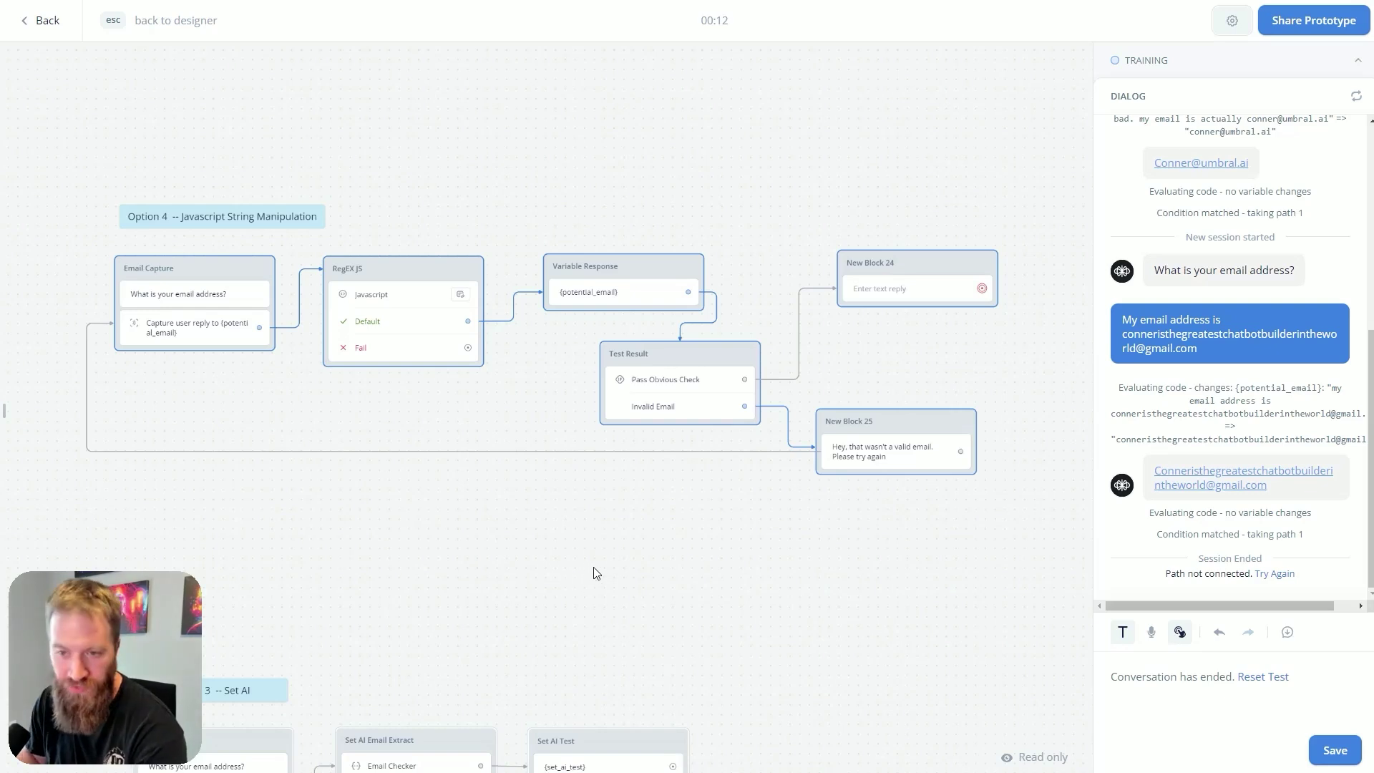
scroll(640, 567, "up", 1)
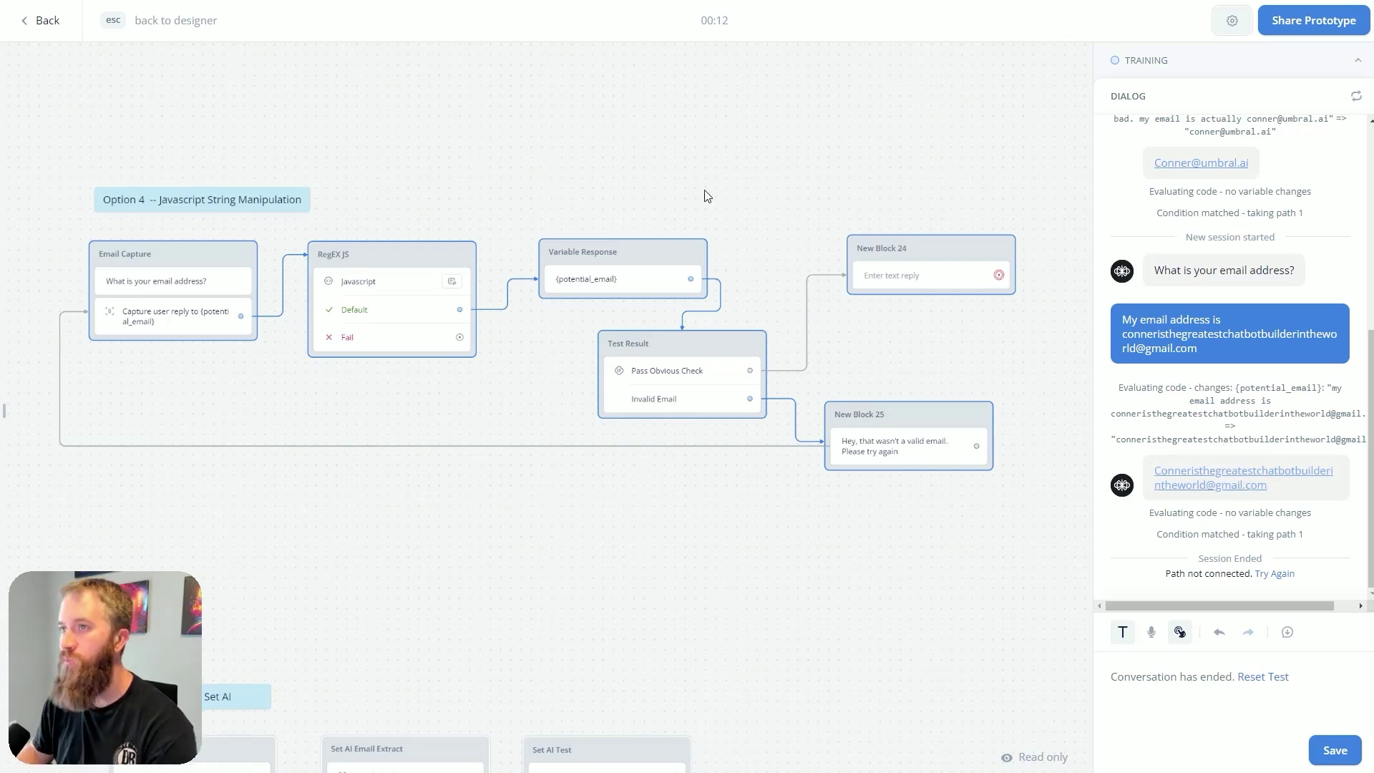
mouse_move(409, 148)
left_mouse_down()
mouse_move(427, 161)
mouse_move(469, 148)
left_mouse_up()
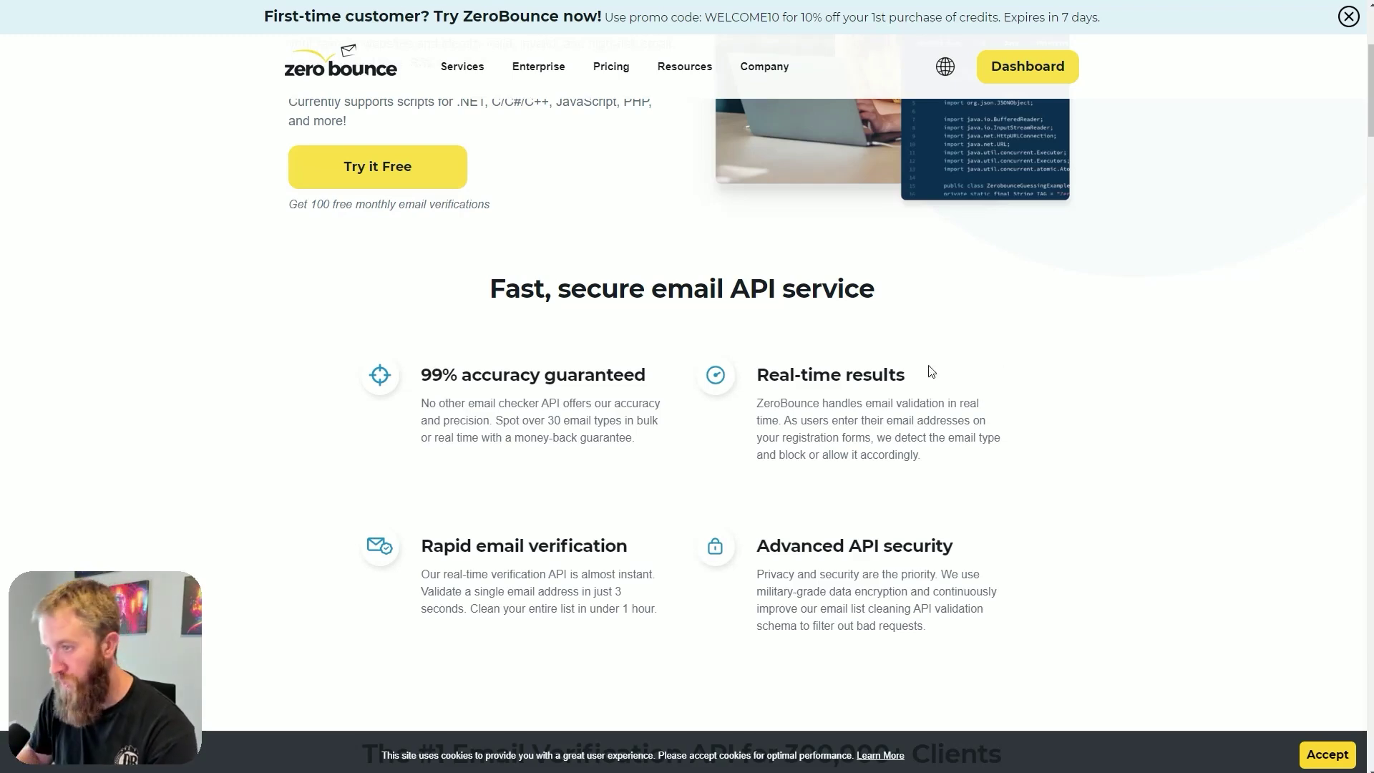
Highlight the Real-time results paragraph, then switch the pricing calculator to Pay-As-You-Go
left_click_drag(769, 375, 954, 491)
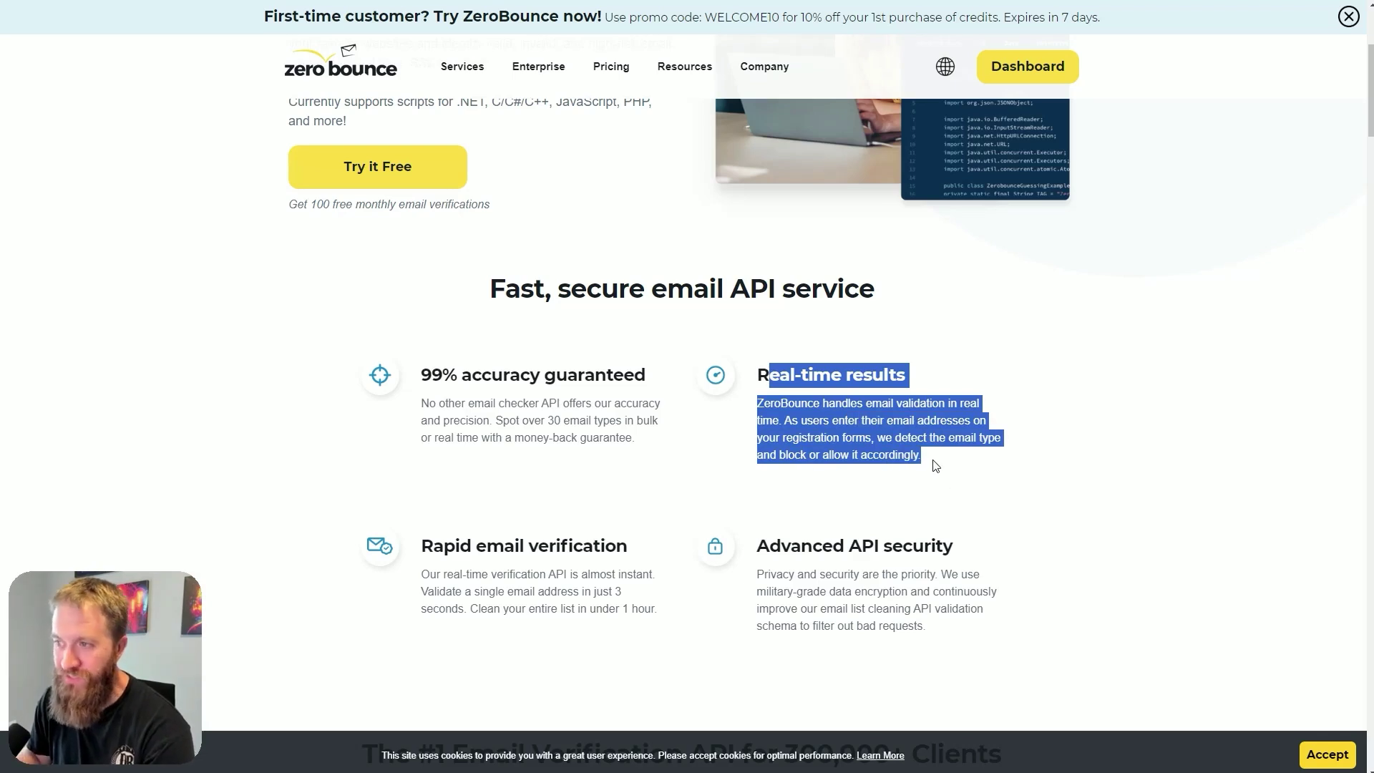
left_click(846, 433)
left_click_drag(758, 378, 980, 491)
left_click(1008, 490)
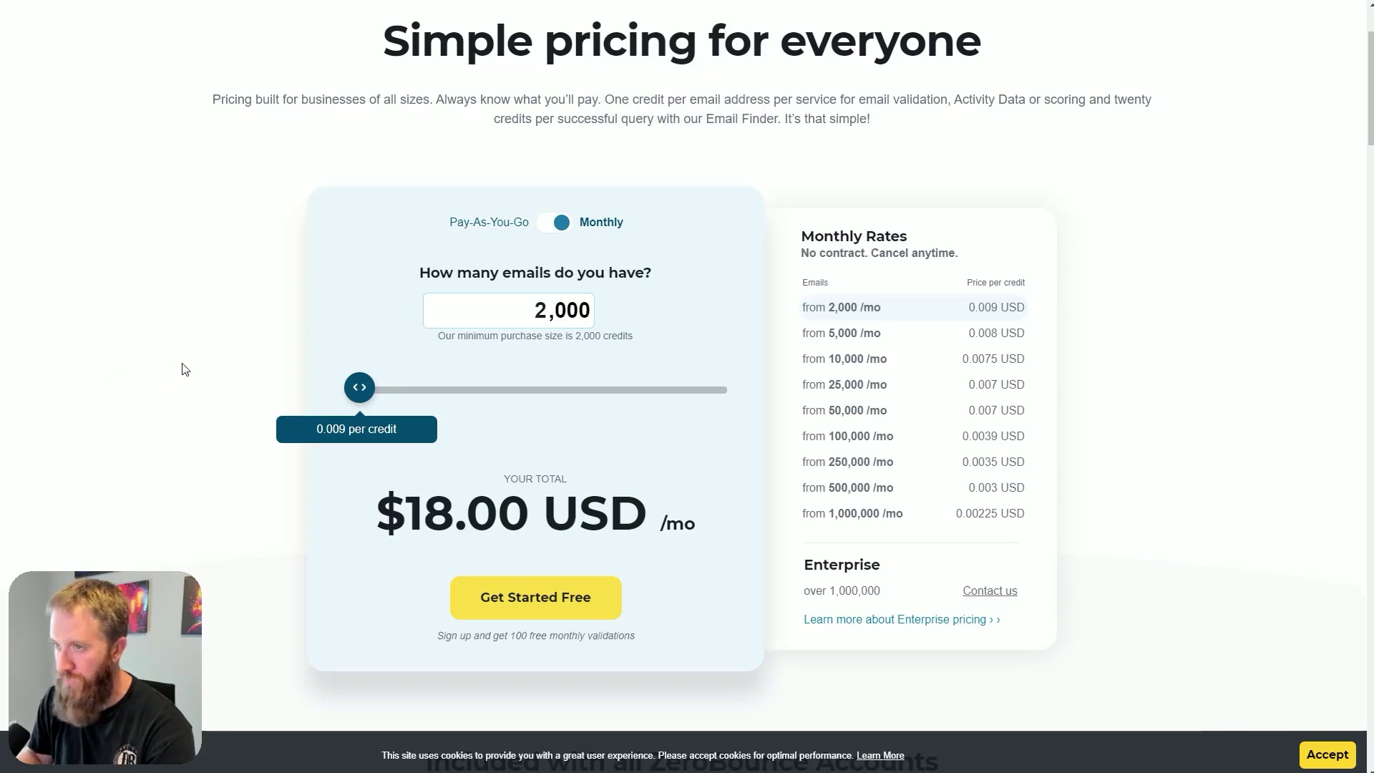
scroll(179, 368, "up", 2)
scroll(172, 323, "up", 2)
scroll(172, 323, "down", 4)
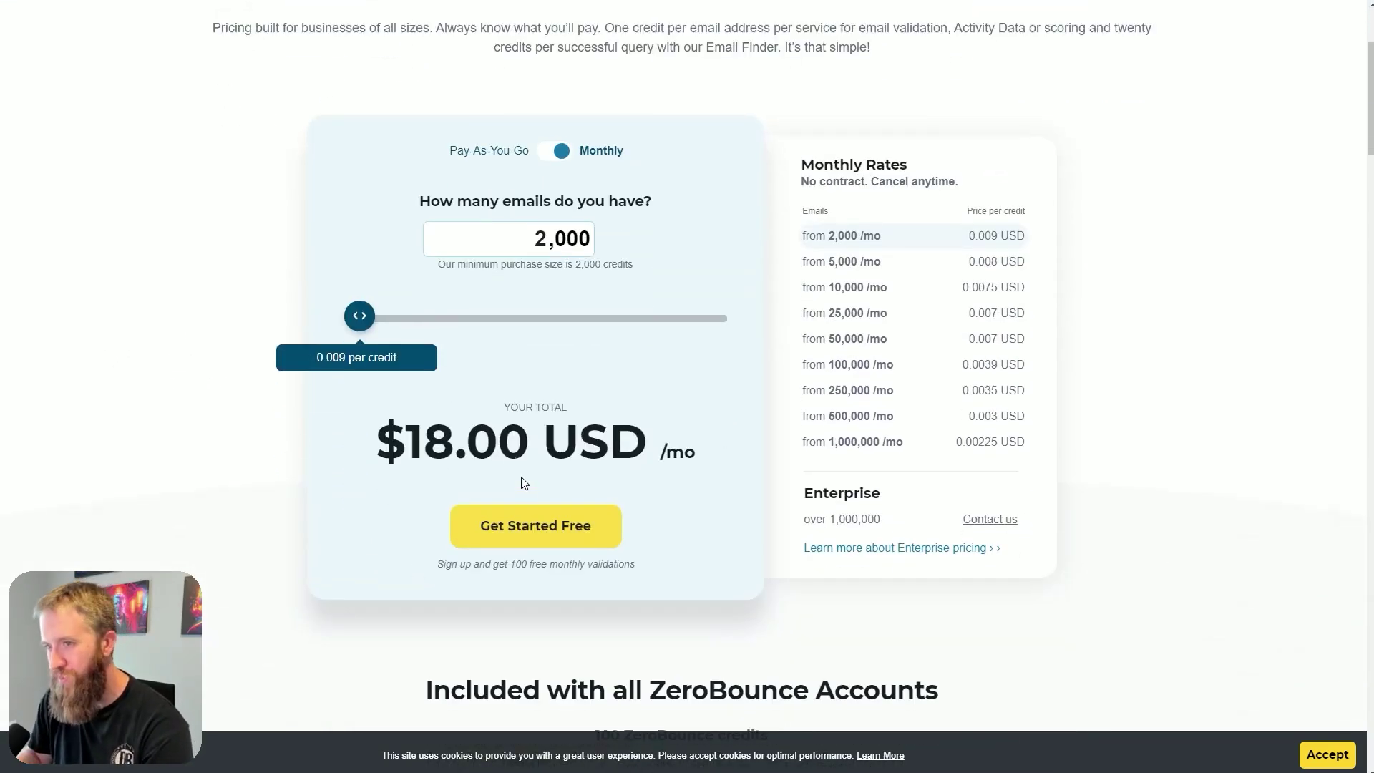
scroll(173, 322, "down", 2)
scroll(368, 472, "up", 1)
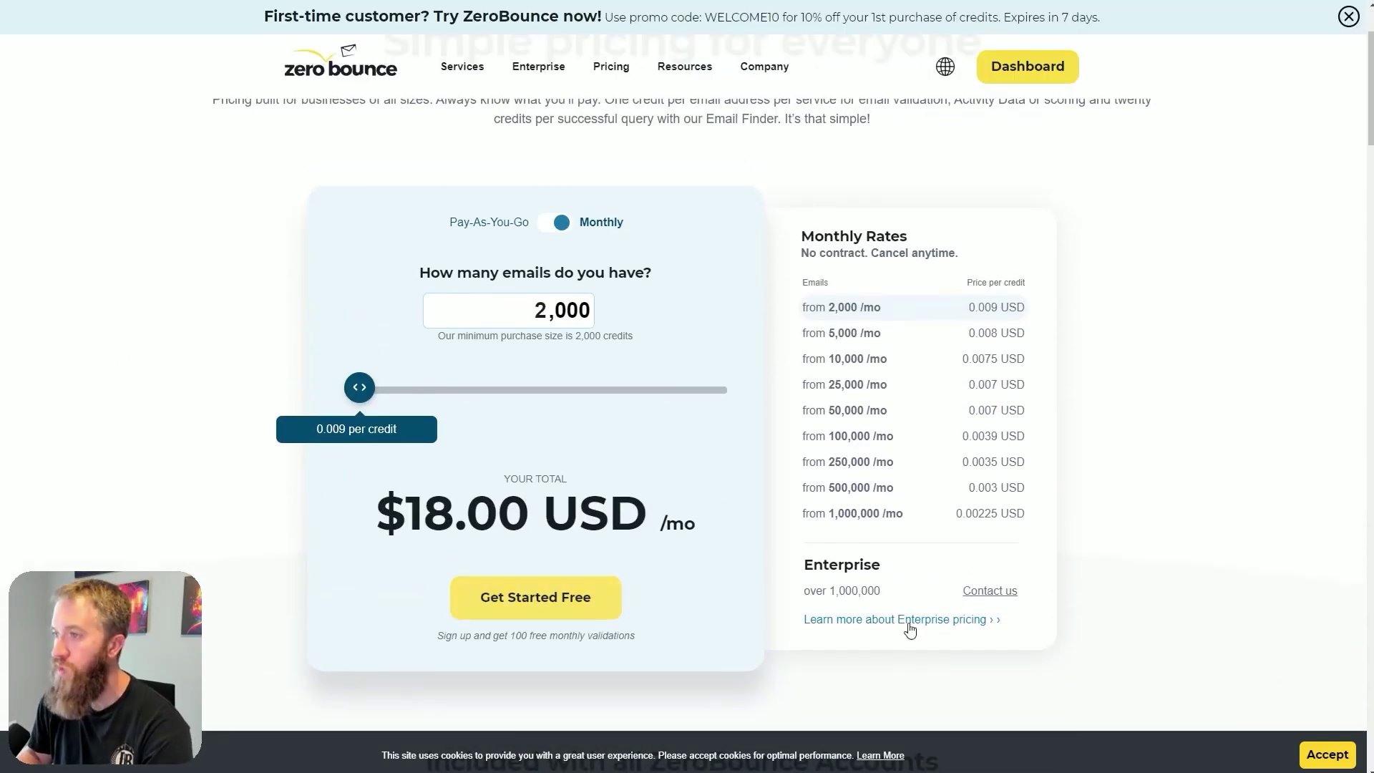
left_click(561, 223)
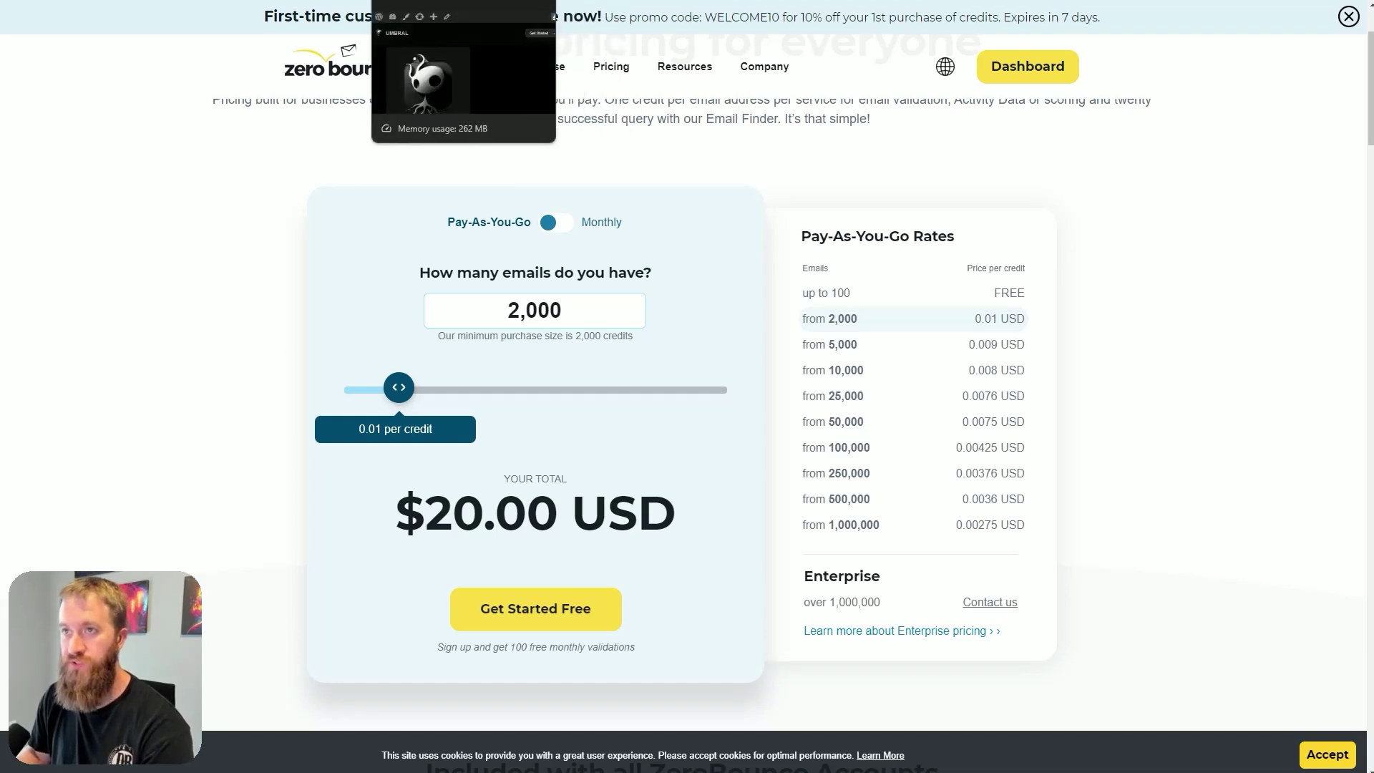
Return to the Voiceflow designer and close the Javascript editor on the Zero Bounce Validator flow
left_click(462, 22)
scroll(649, 561, "up", 3)
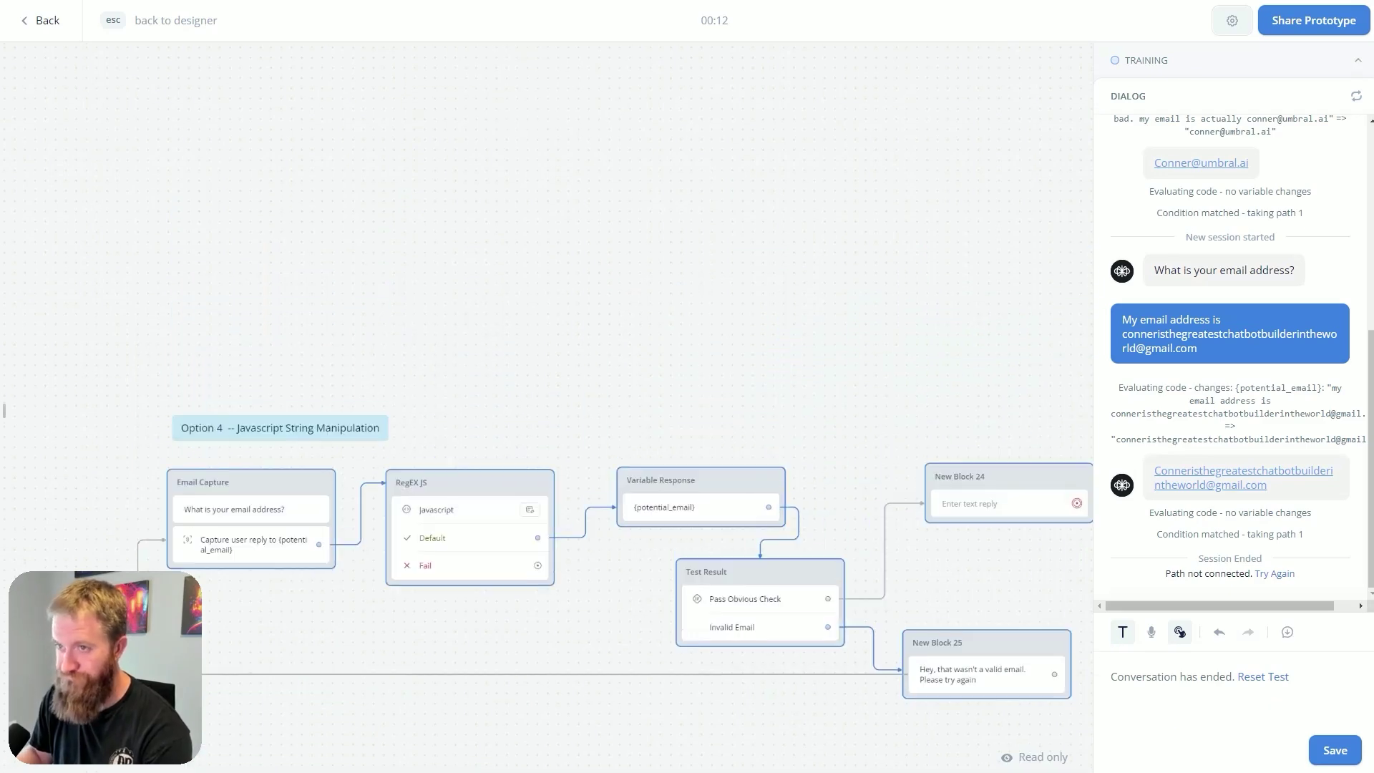
scroll(650, 562, "up", 5)
scroll(666, 569, "up", 3)
scroll(708, 591, "up", 2)
scroll(725, 599, "up", 2)
scroll(717, 586, "up", 2)
scroll(700, 532, "up", 2)
scroll(696, 533, "up", 1)
scroll(695, 534, "up", 1)
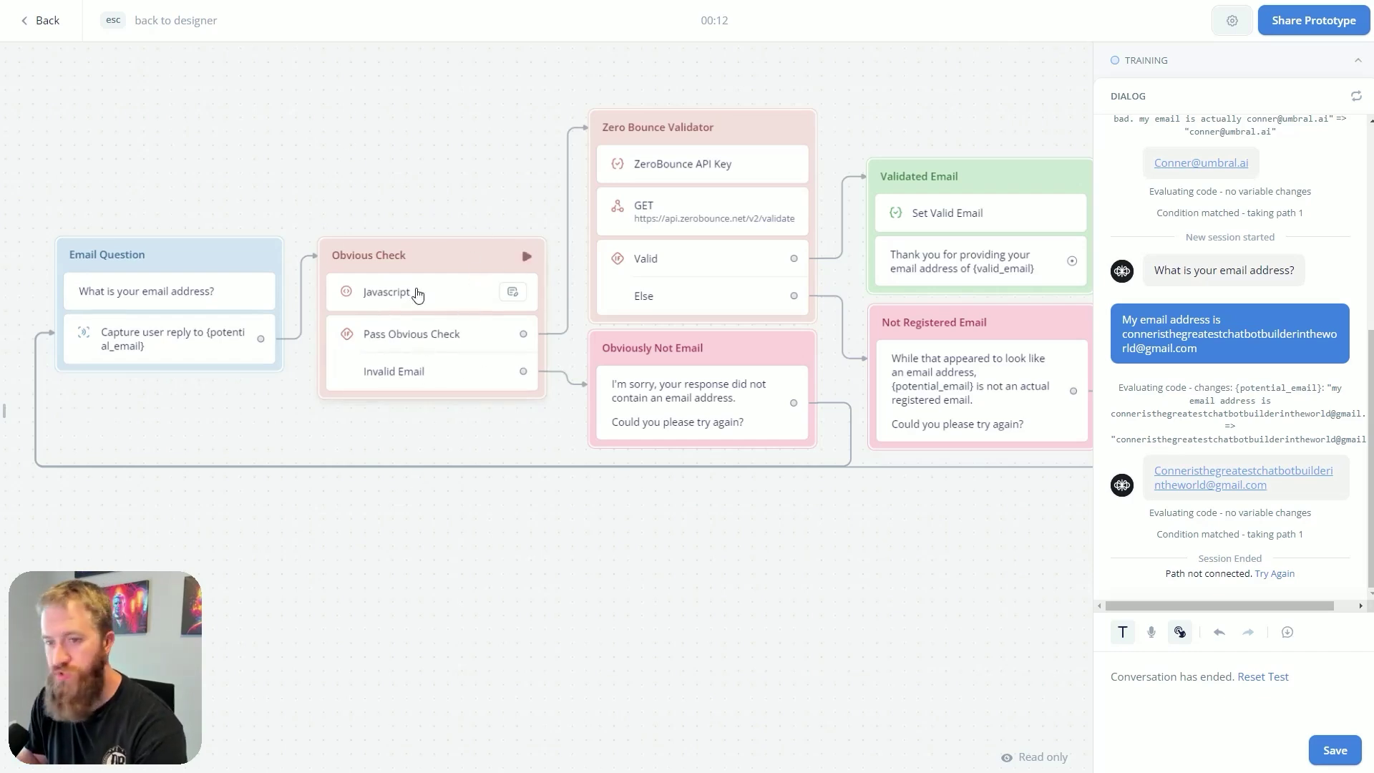
mouse_move(432, 256)
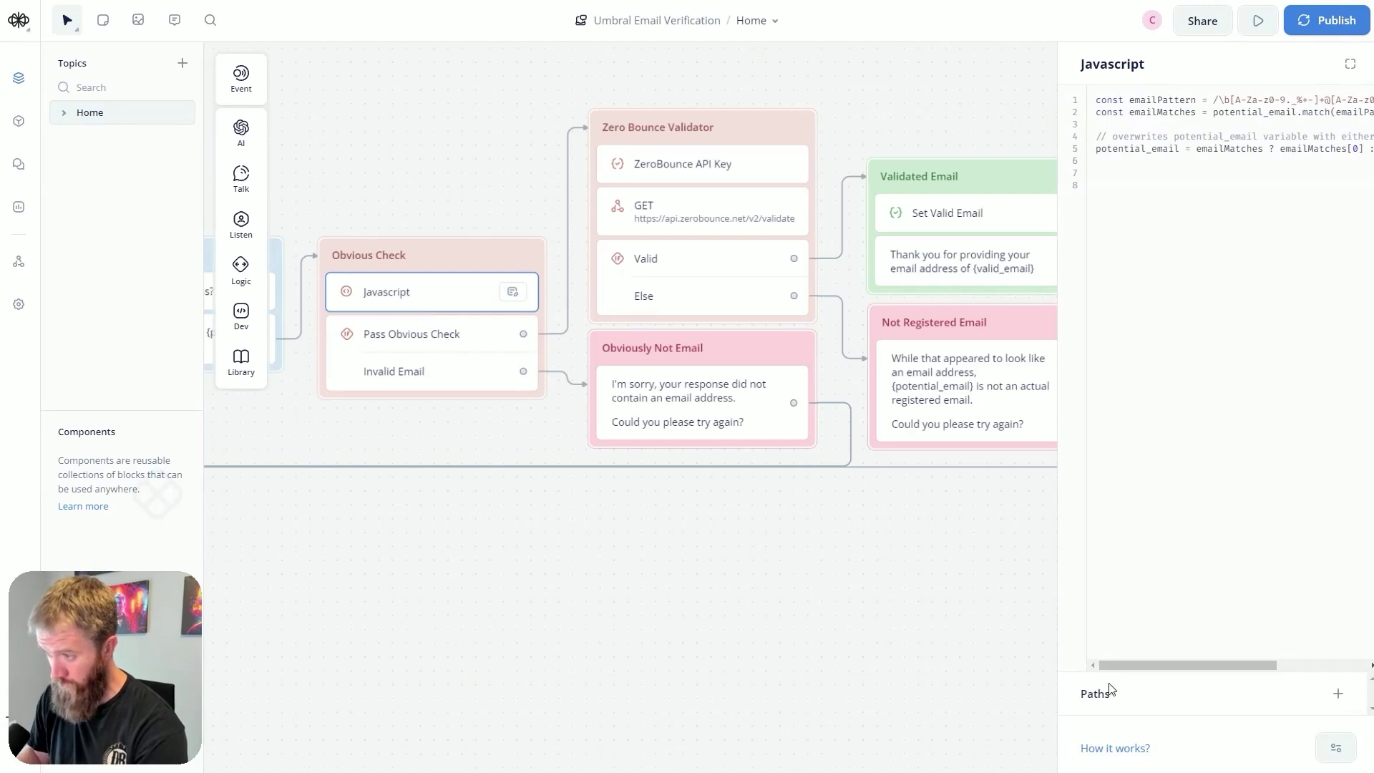
left_click(725, 497)
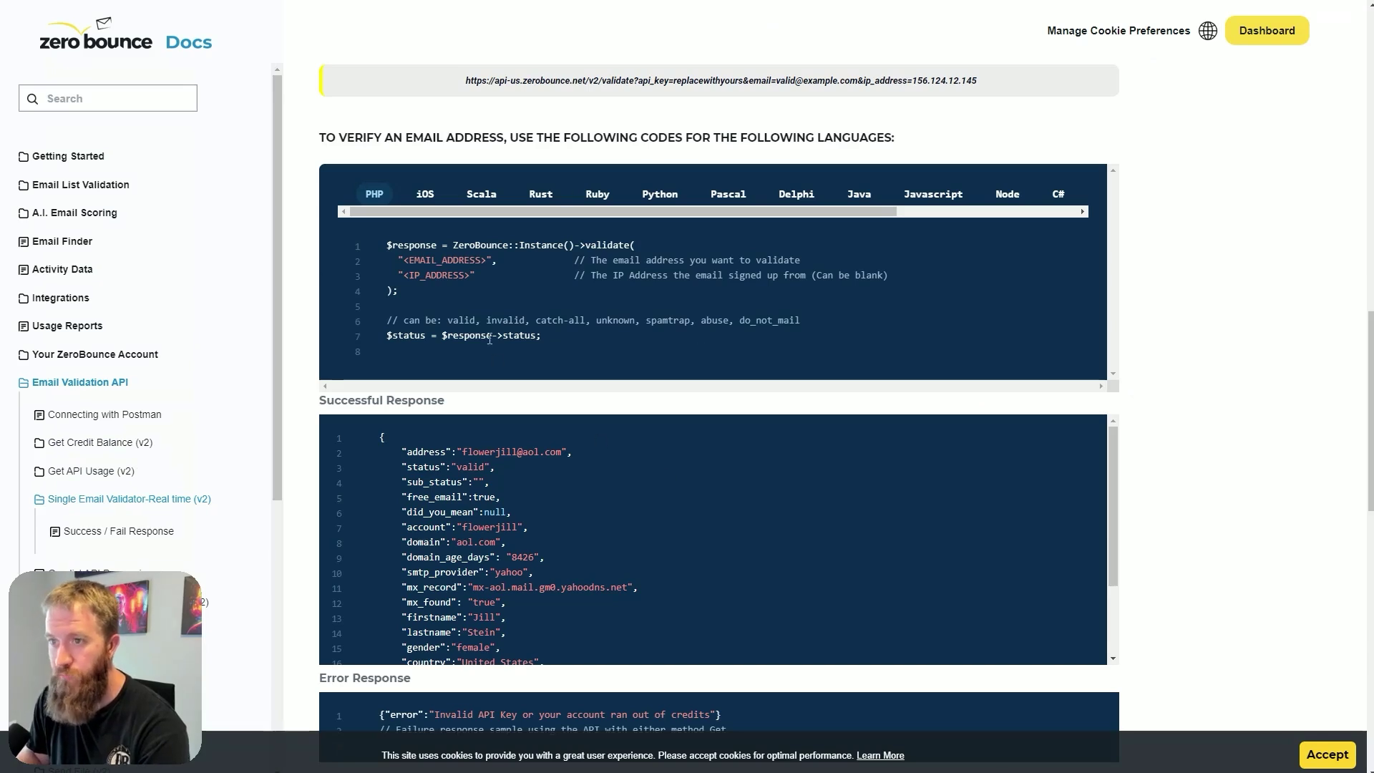
scroll(495, 478, "down", 2)
scroll(495, 477, "up", 2)
Highlight the "status":"valid" field in the sample response, then return to Voiceflow
left_click_drag(494, 468, 400, 467)
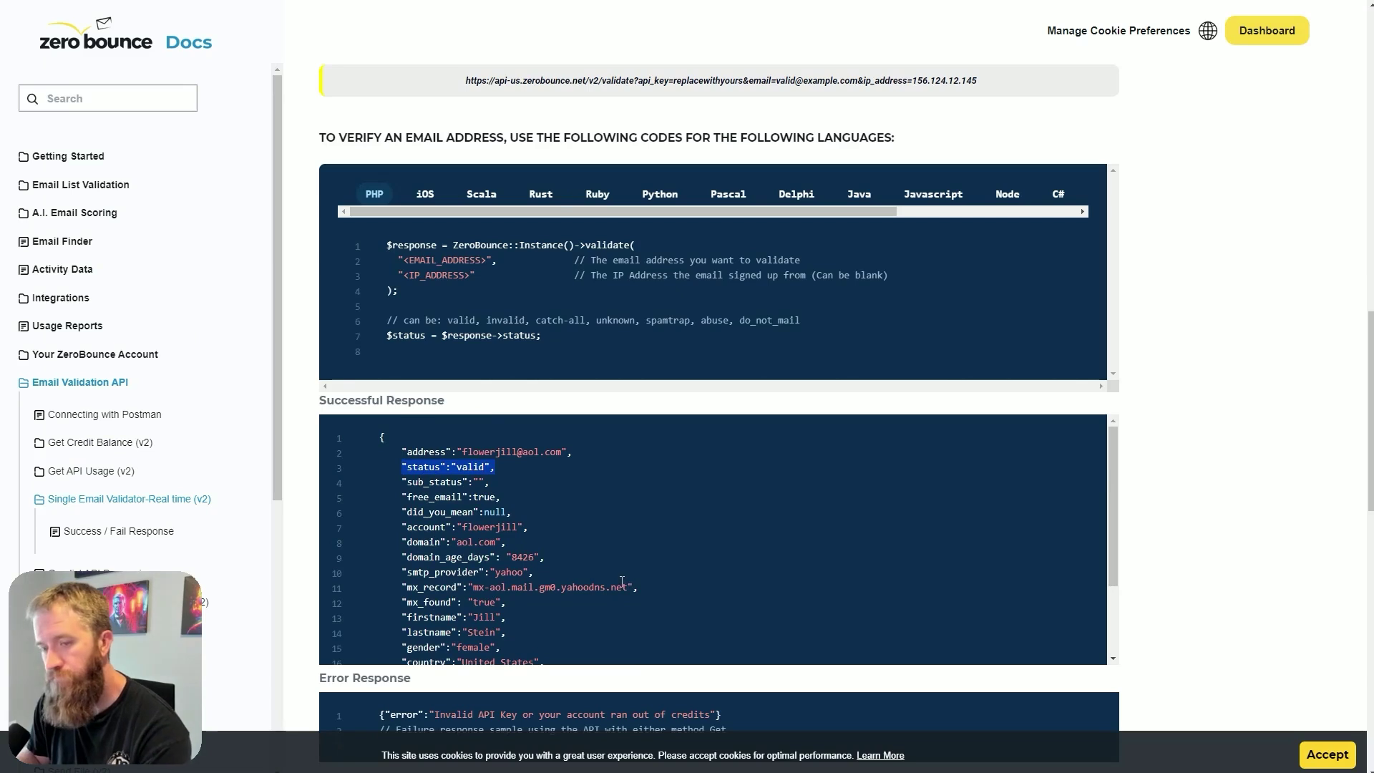
left_click(517, 500)
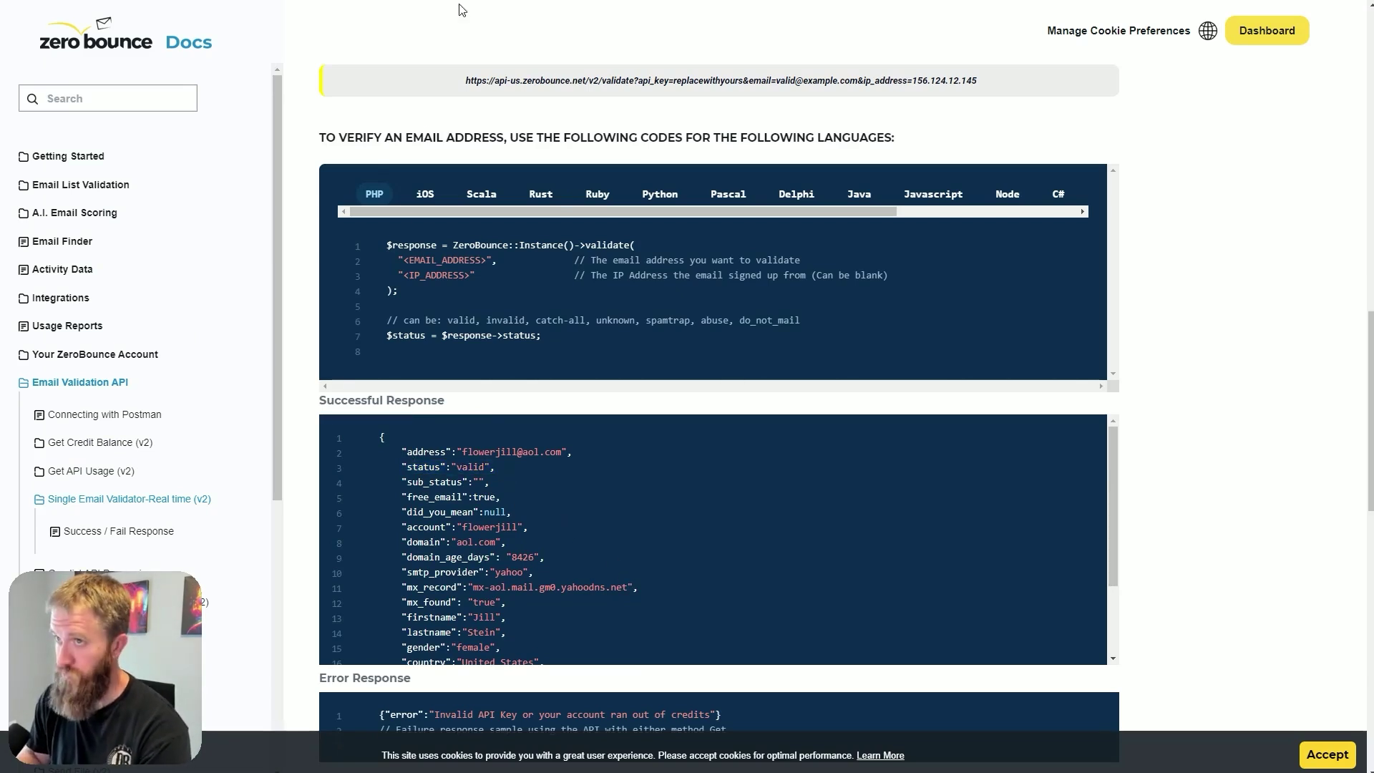
key("alt+Tab")
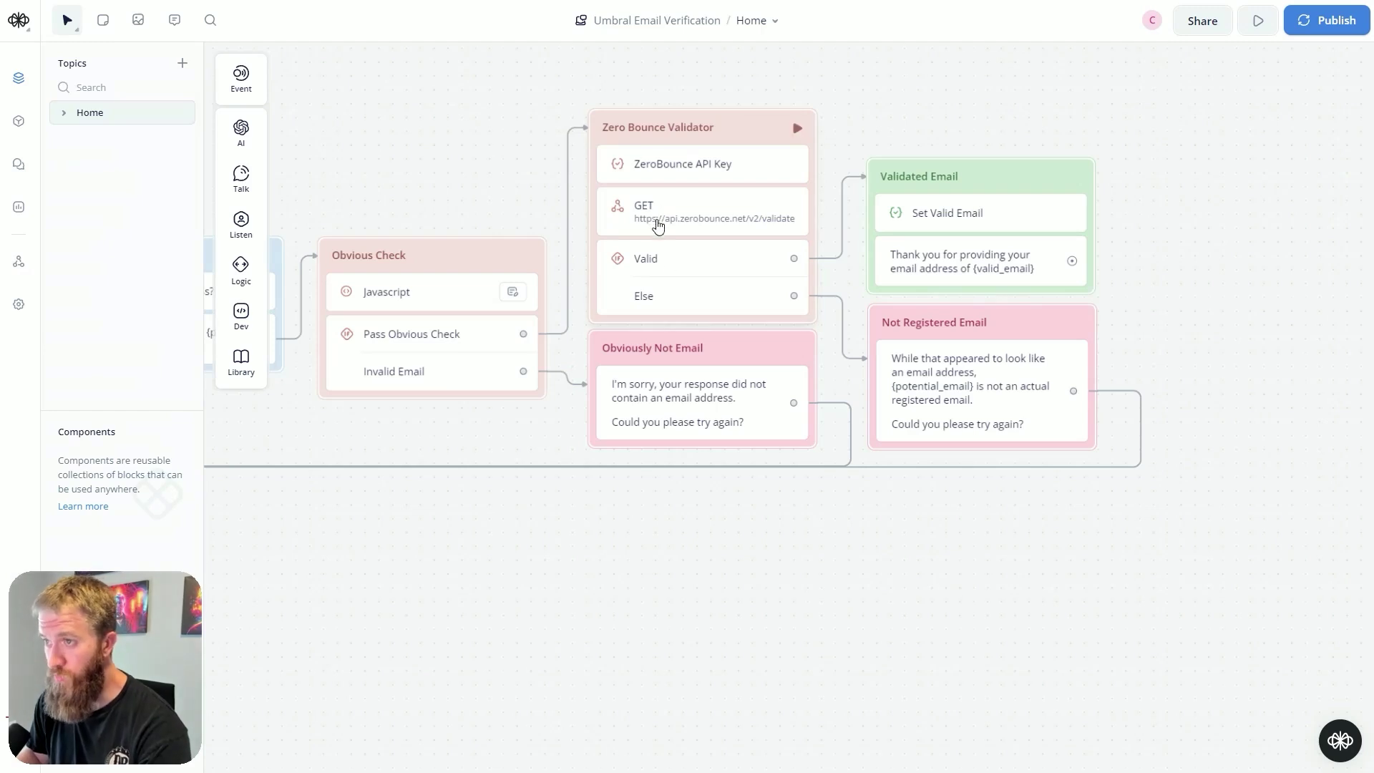
Review the GET request's email, ip_address and api_key parameters and its response.status capture into ZB_result
left_click(656, 211)
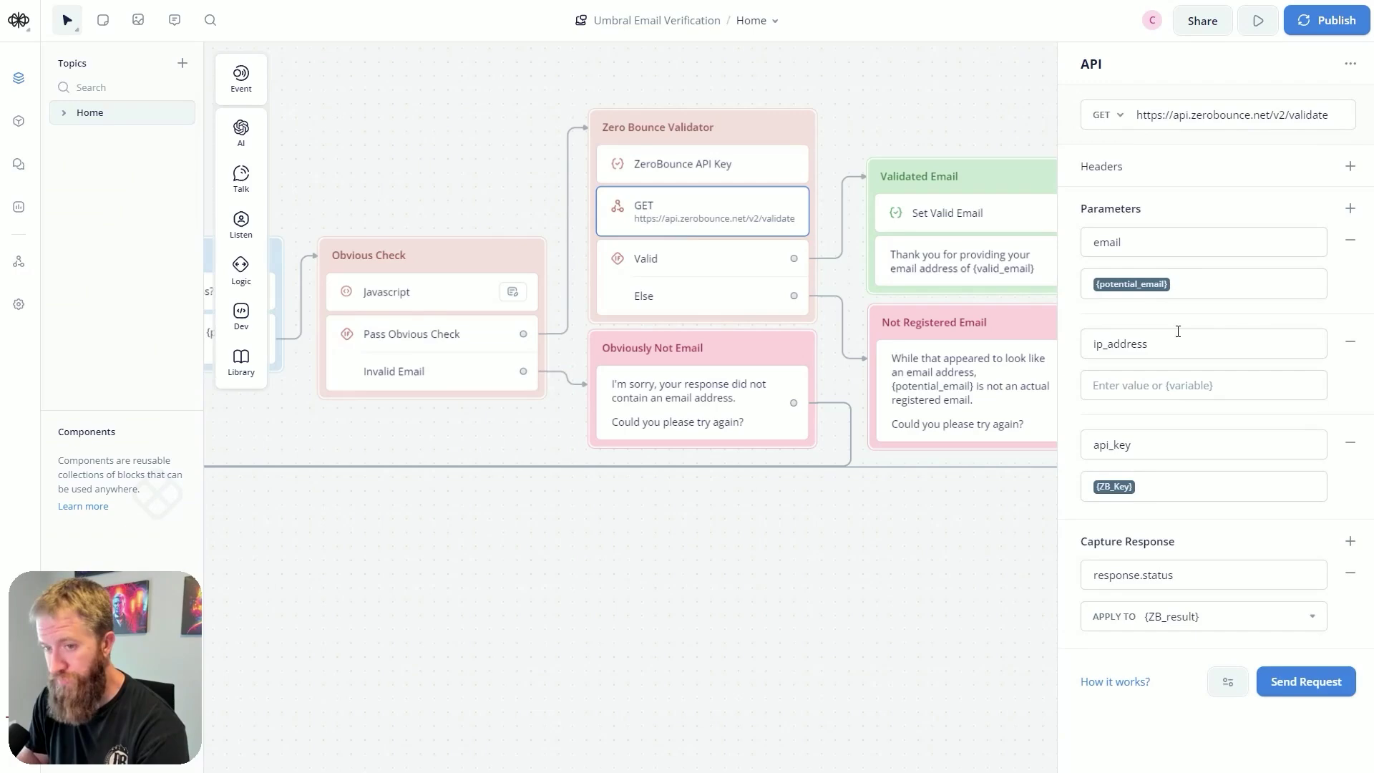
scroll(650, 563, "up", 3)
scroll(570, 554, "up", 2)
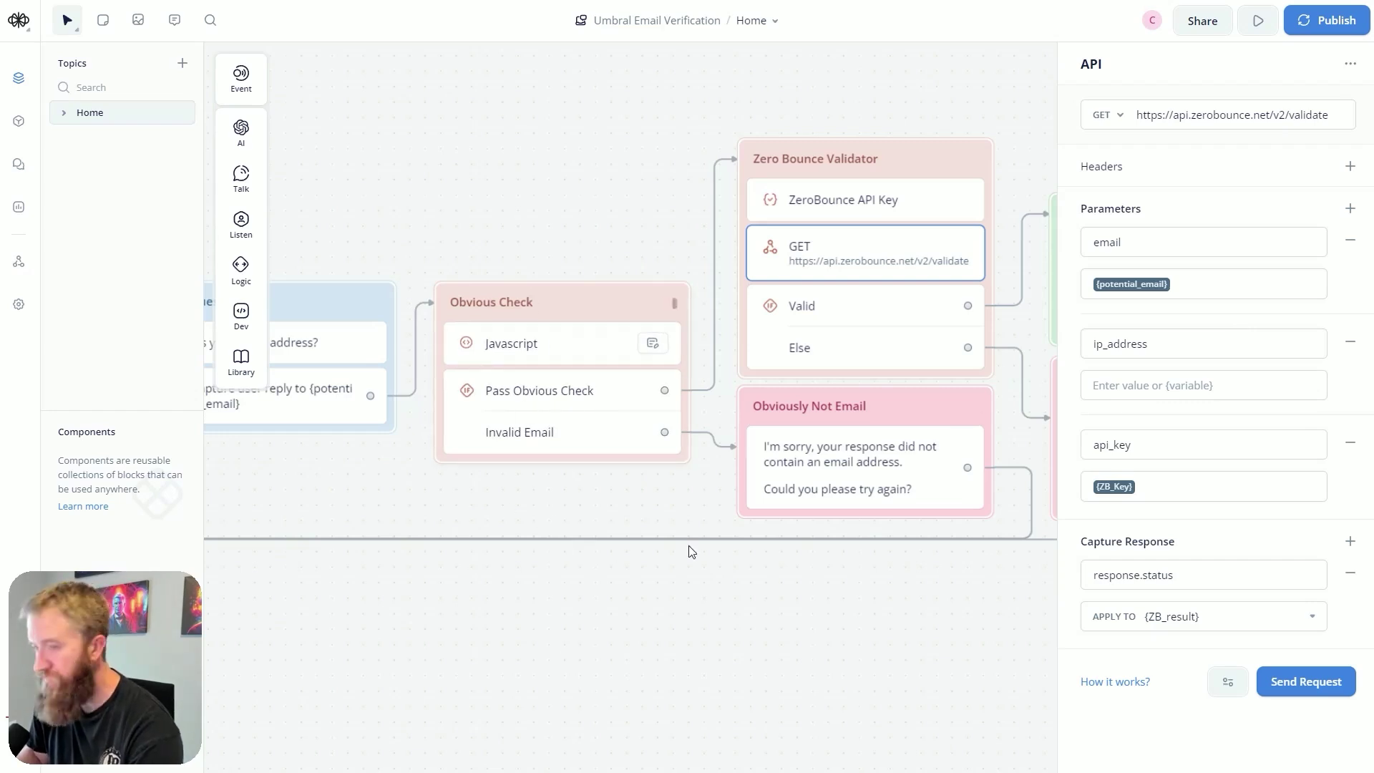
left_click_drag(645, 528, 631, 486)
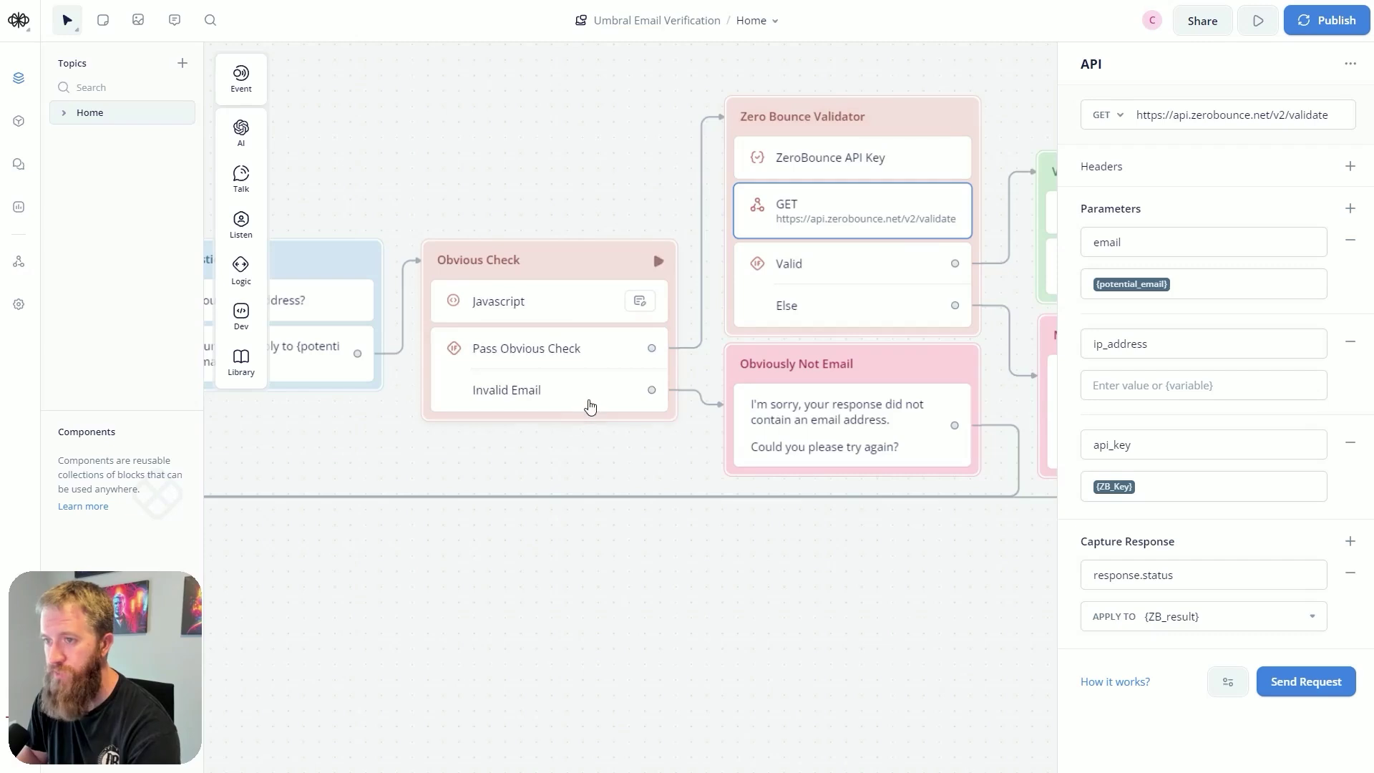
mouse_move(680, 427)
left_mouse_down()
mouse_move(644, 414)
mouse_move(602, 366)
left_mouse_up()
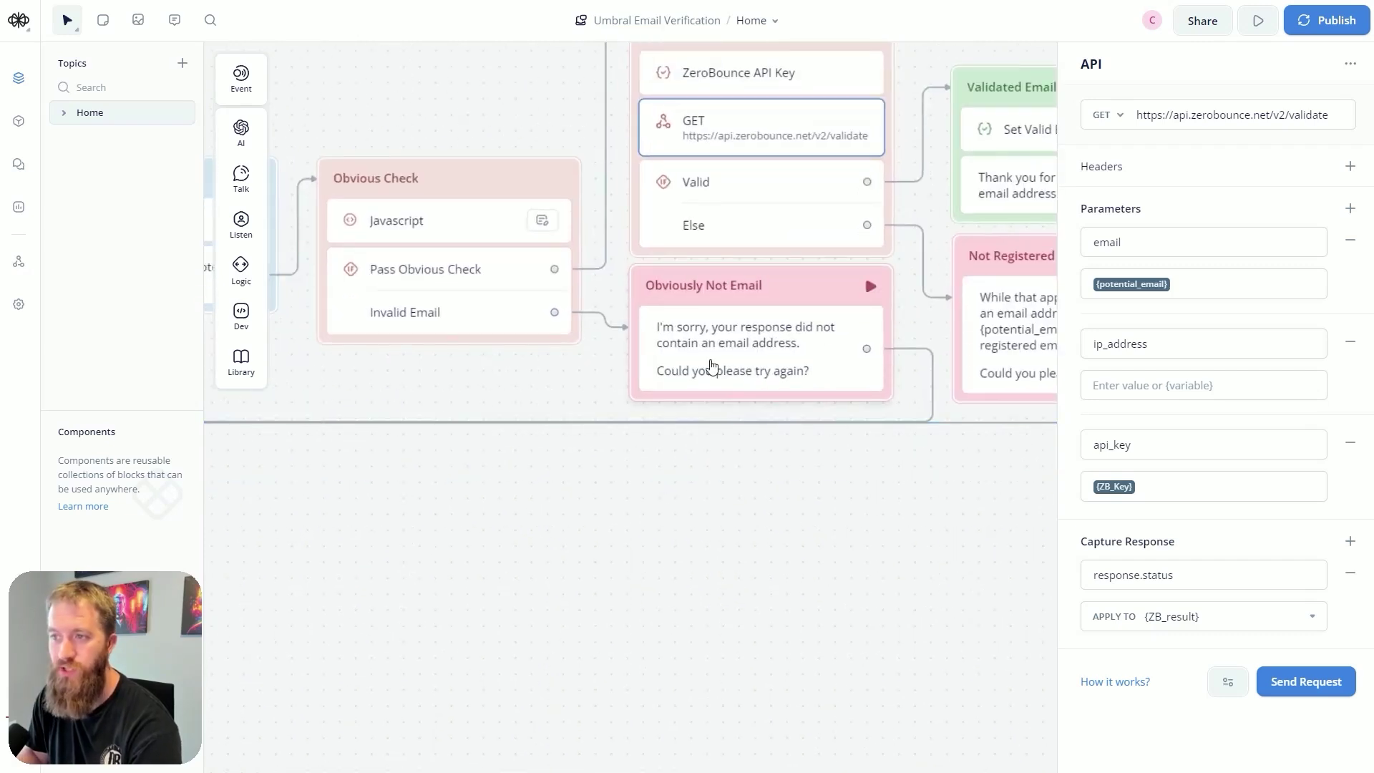
scroll(711, 368, "up", 3)
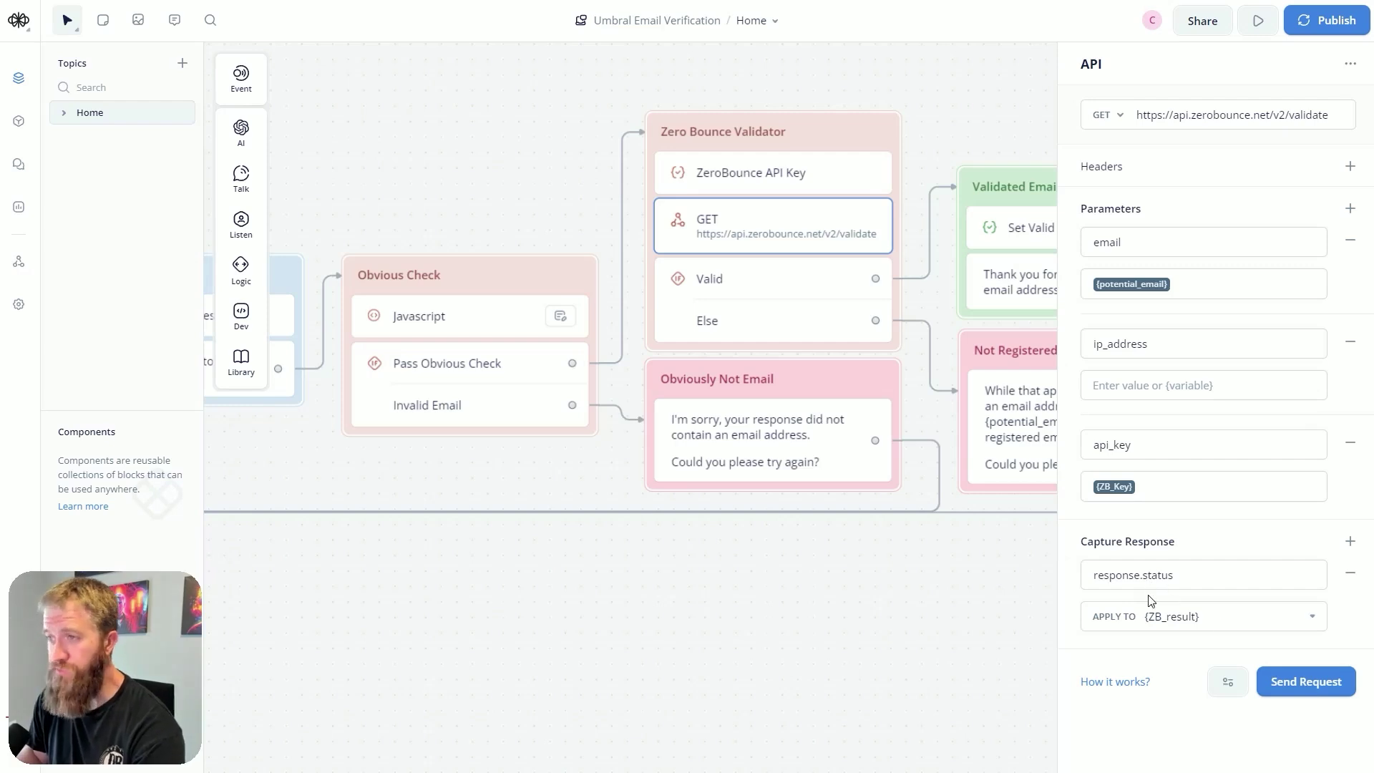
Inspect the Valid condition and the Set Valid Email step
mouse_move(763, 161)
left_click(781, 292)
left_click_drag(849, 354, 580, 365)
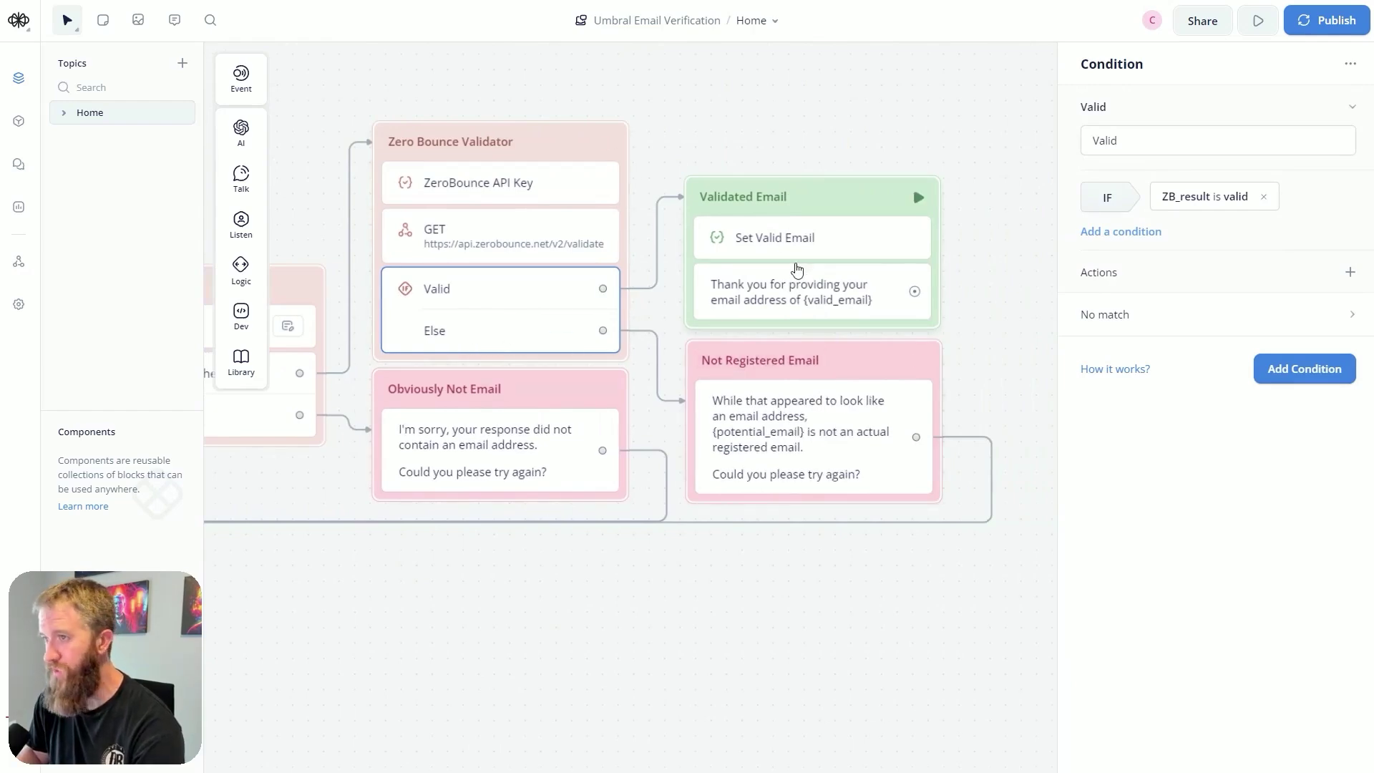
scroll(796, 285, "up", 2)
left_click(804, 230)
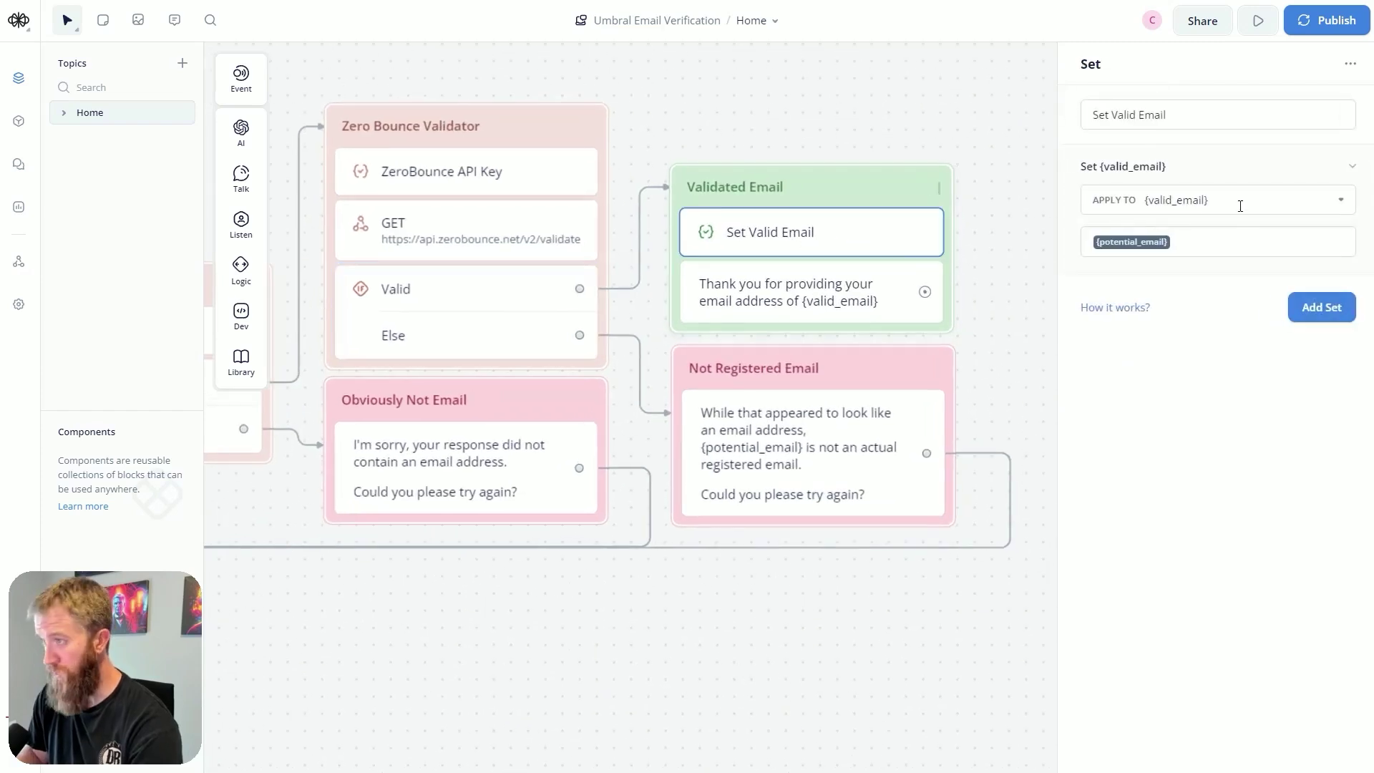
left_click_drag(1037, 317, 984, 308)
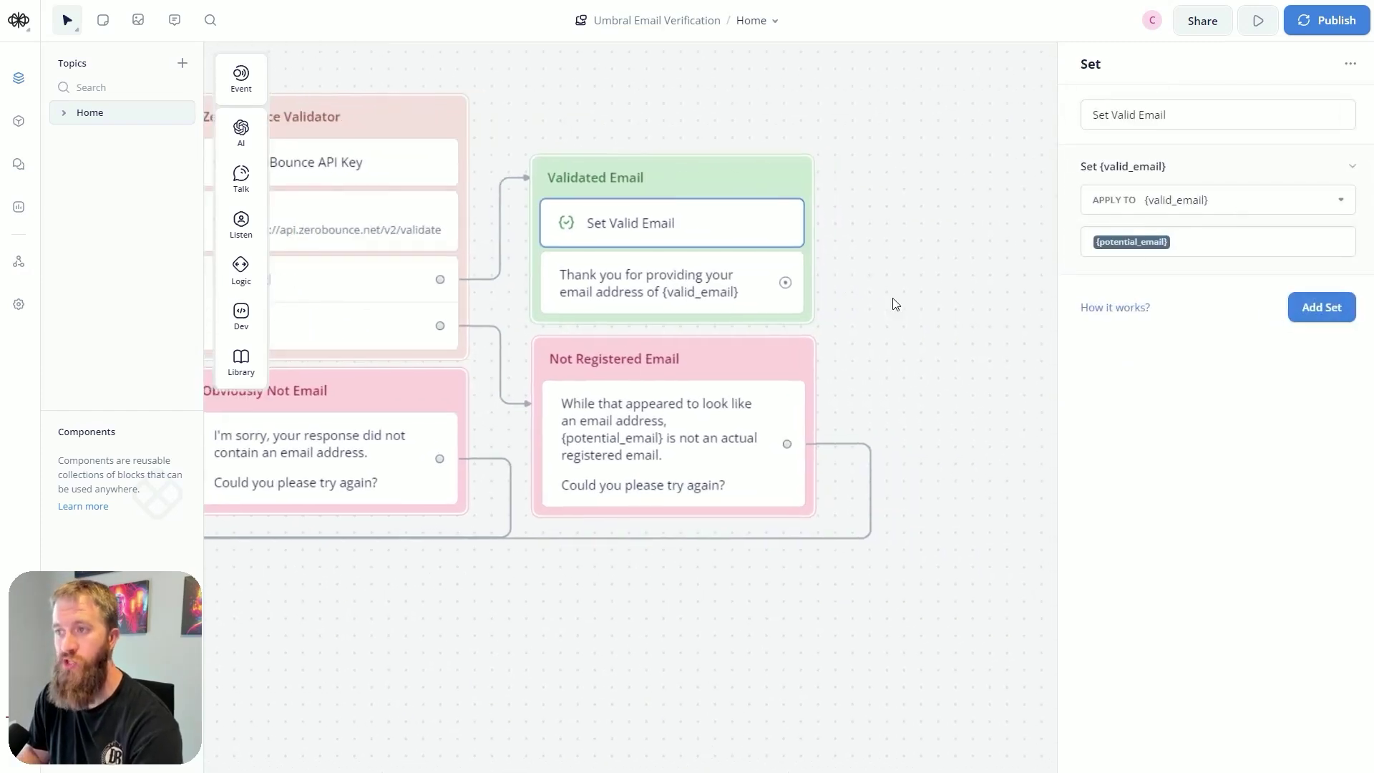
scroll(860, 231, "down", 1)
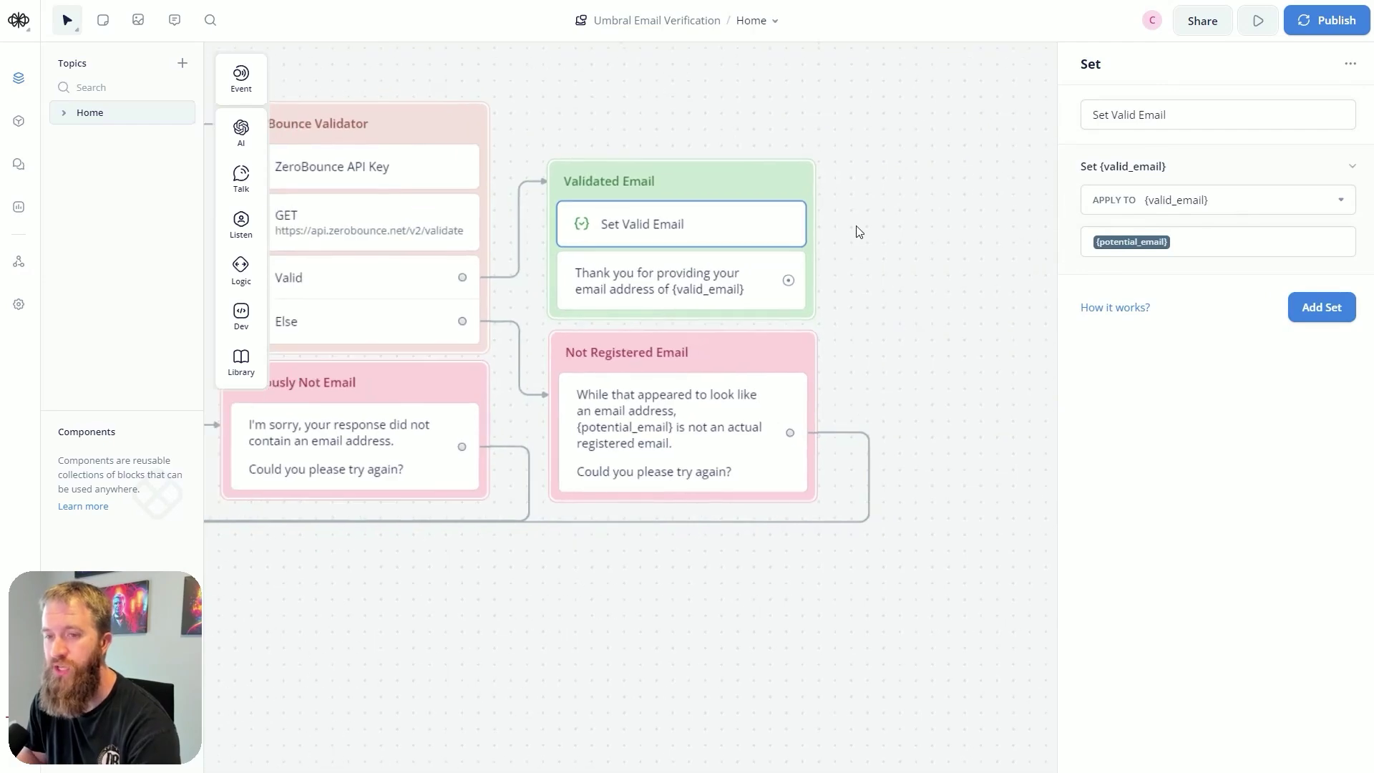
Open the Not Registered Email reply text for editing
left_click_drag(859, 231, 601, 311)
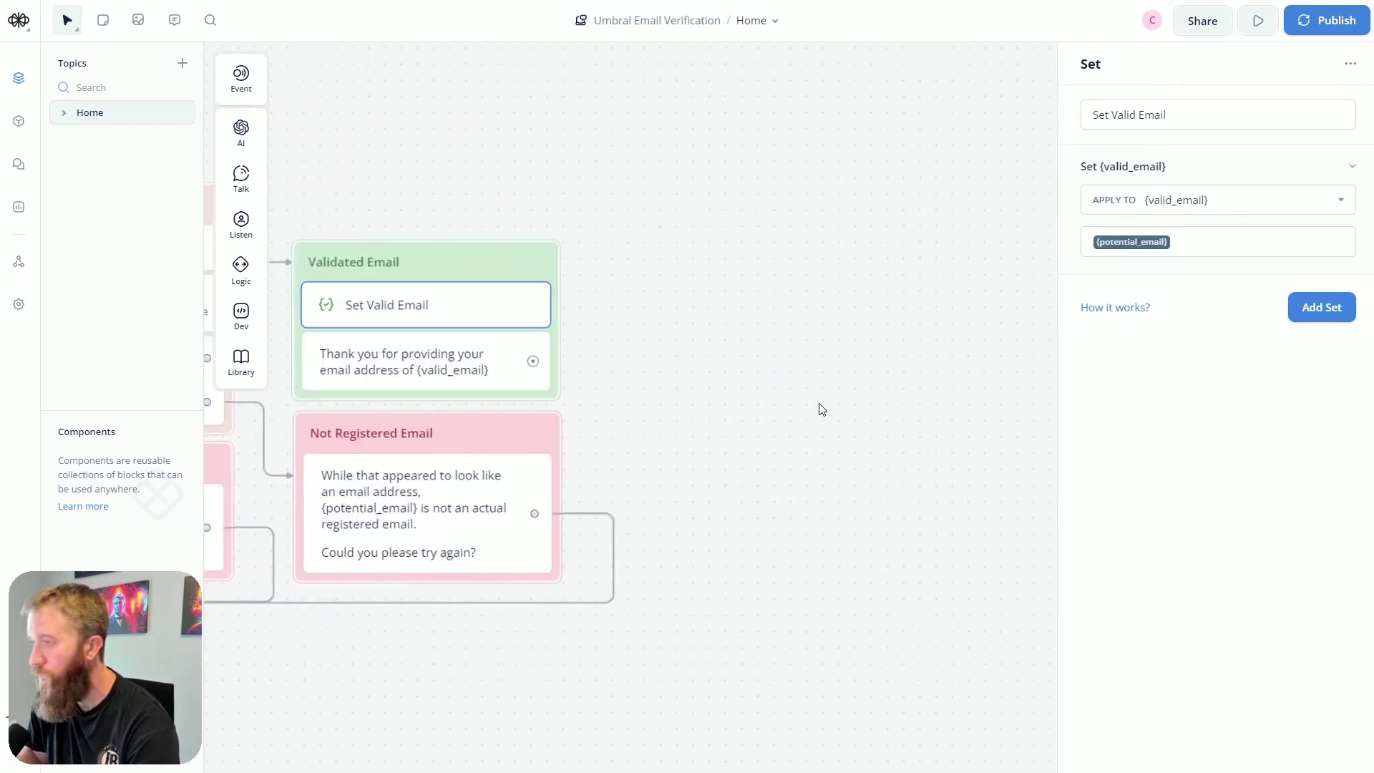
left_click_drag(666, 360, 874, 254)
left_click_drag(865, 315, 988, 286)
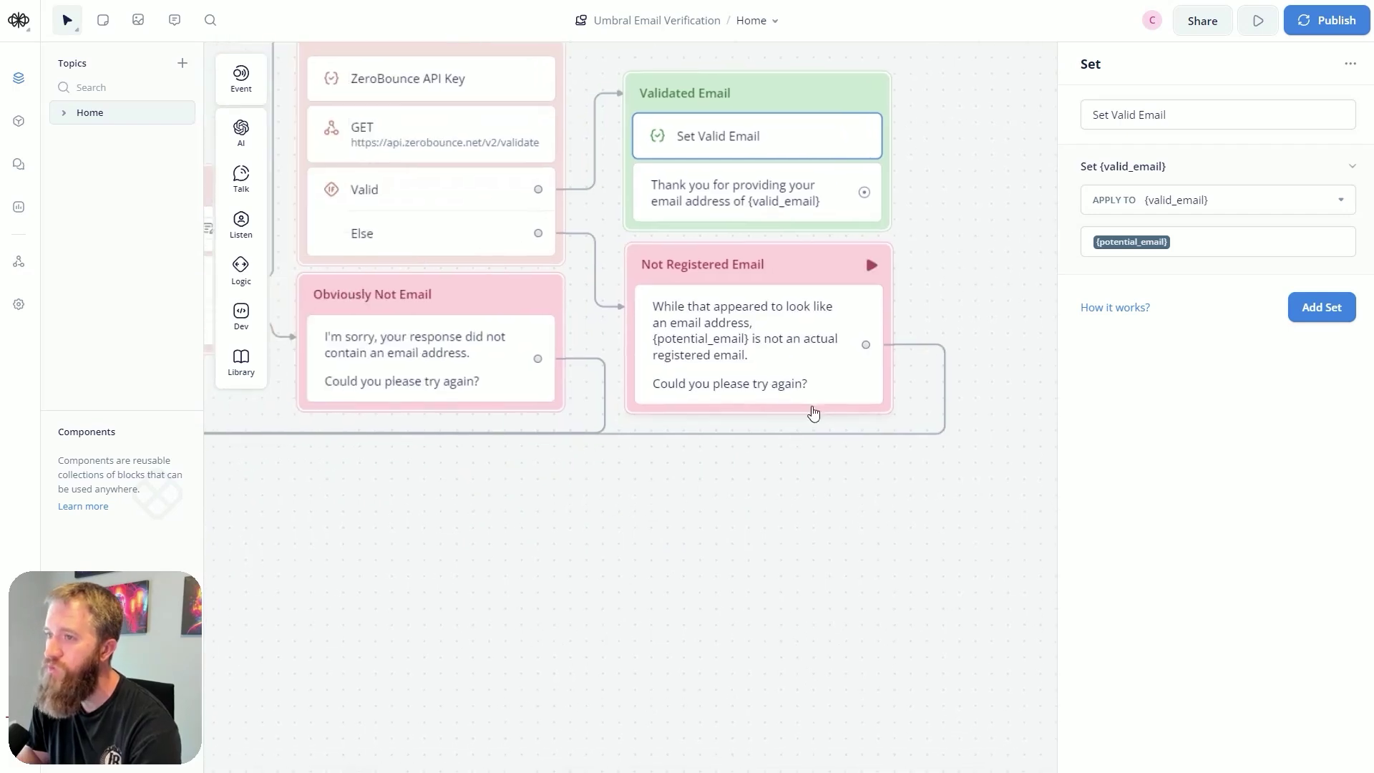
left_click(751, 346)
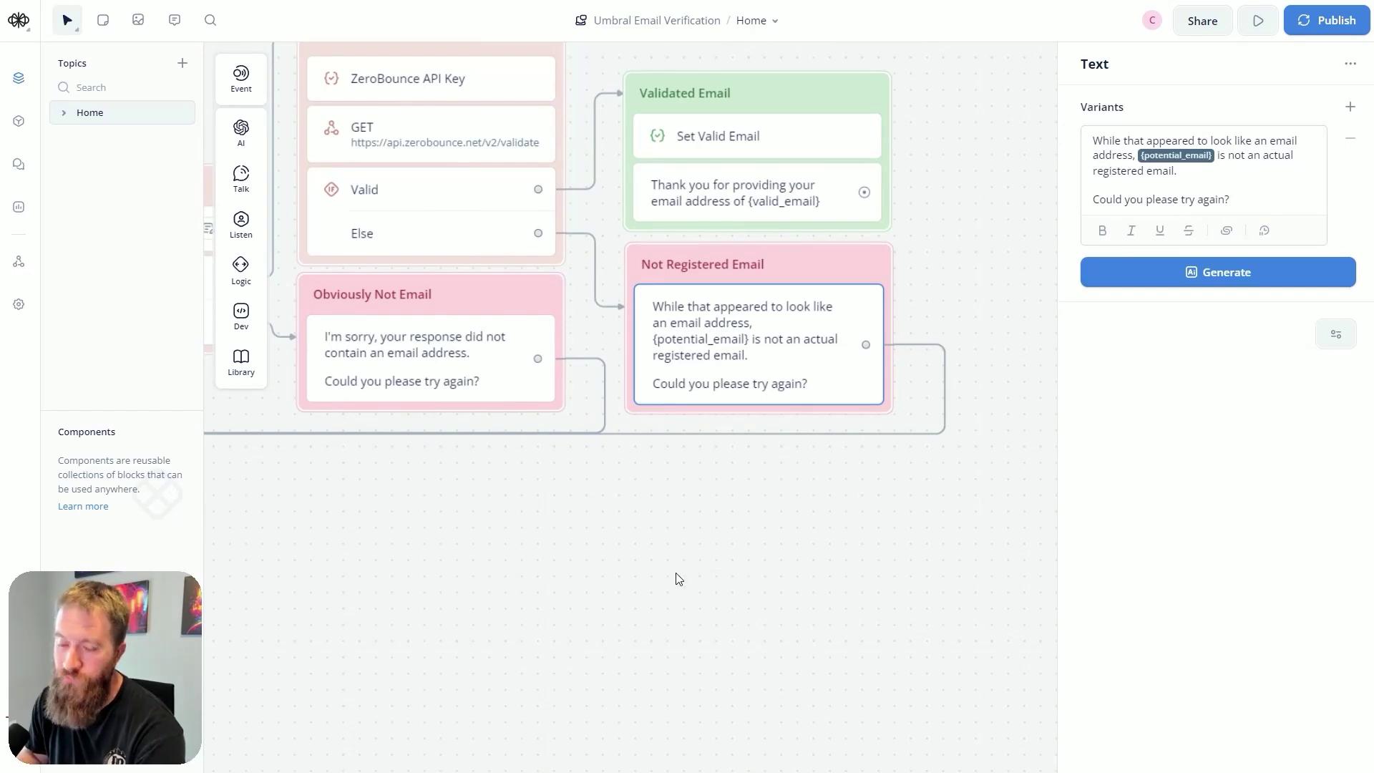
scroll(570, 570, "down", 4)
scroll(570, 570, "down", 4)
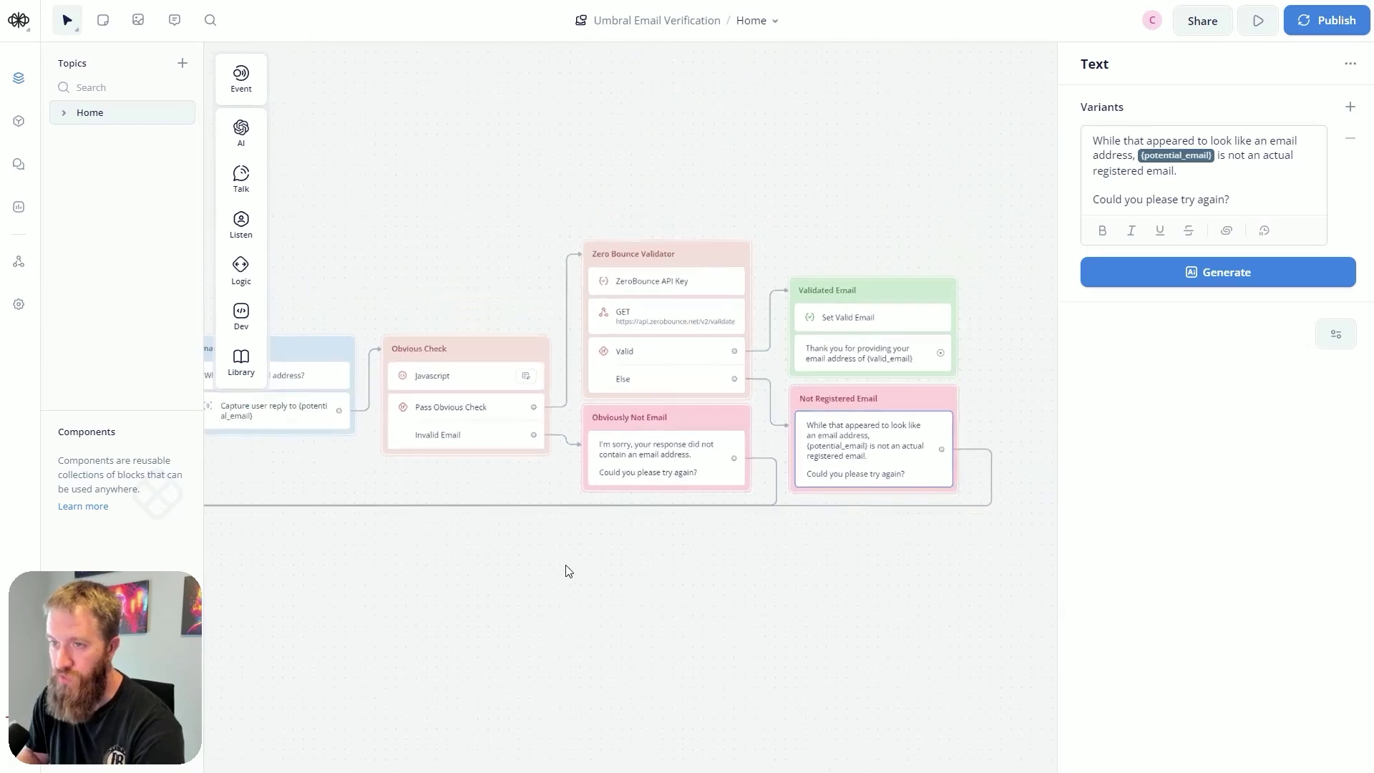
left_click(604, 282)
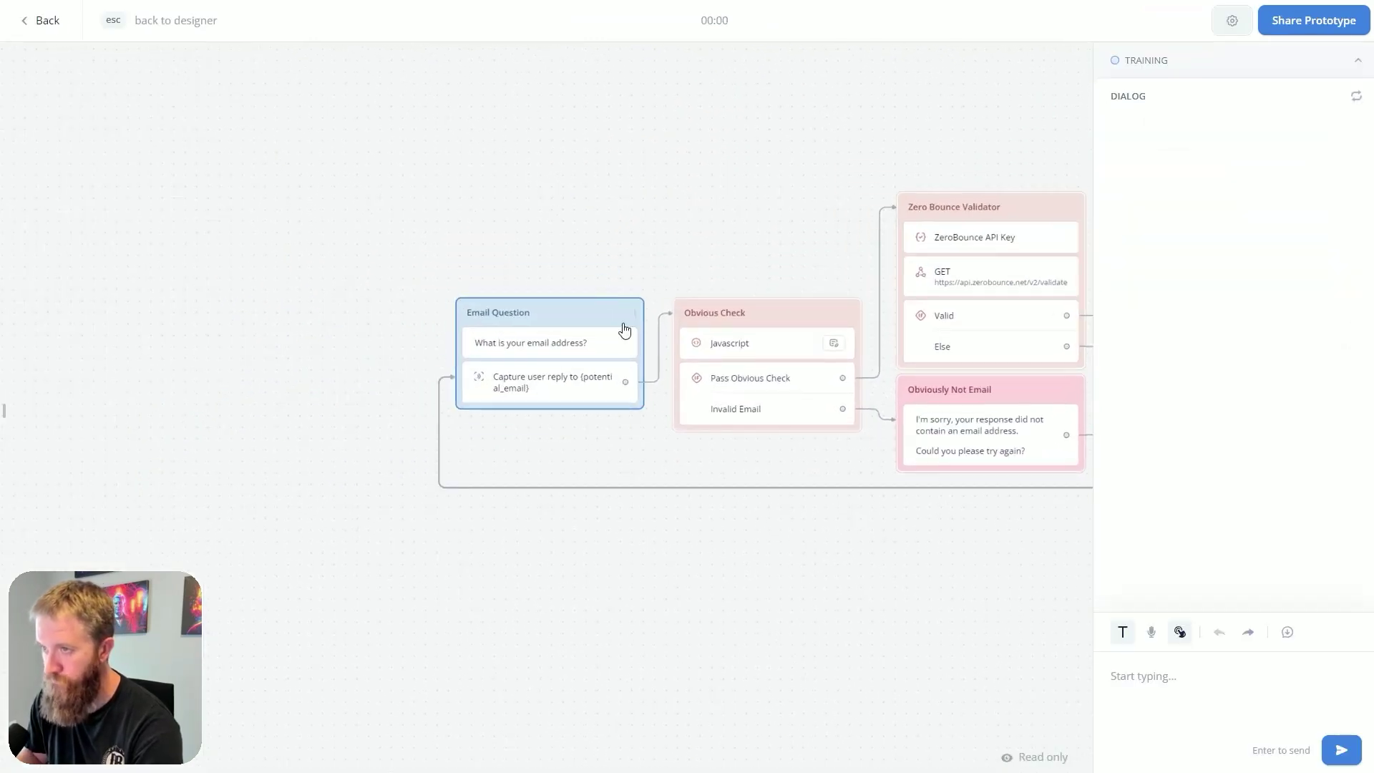
type("my email address is conner")
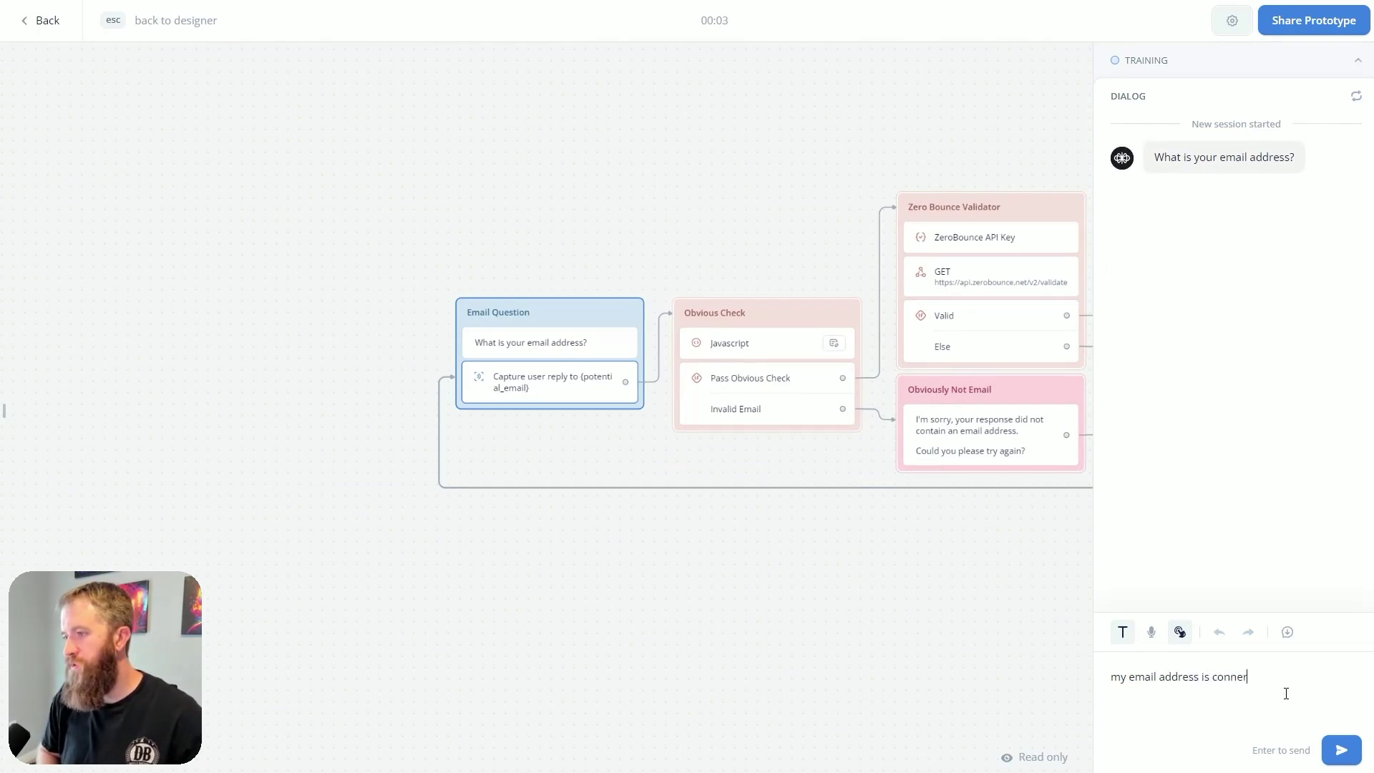
type("@")
key("Return")
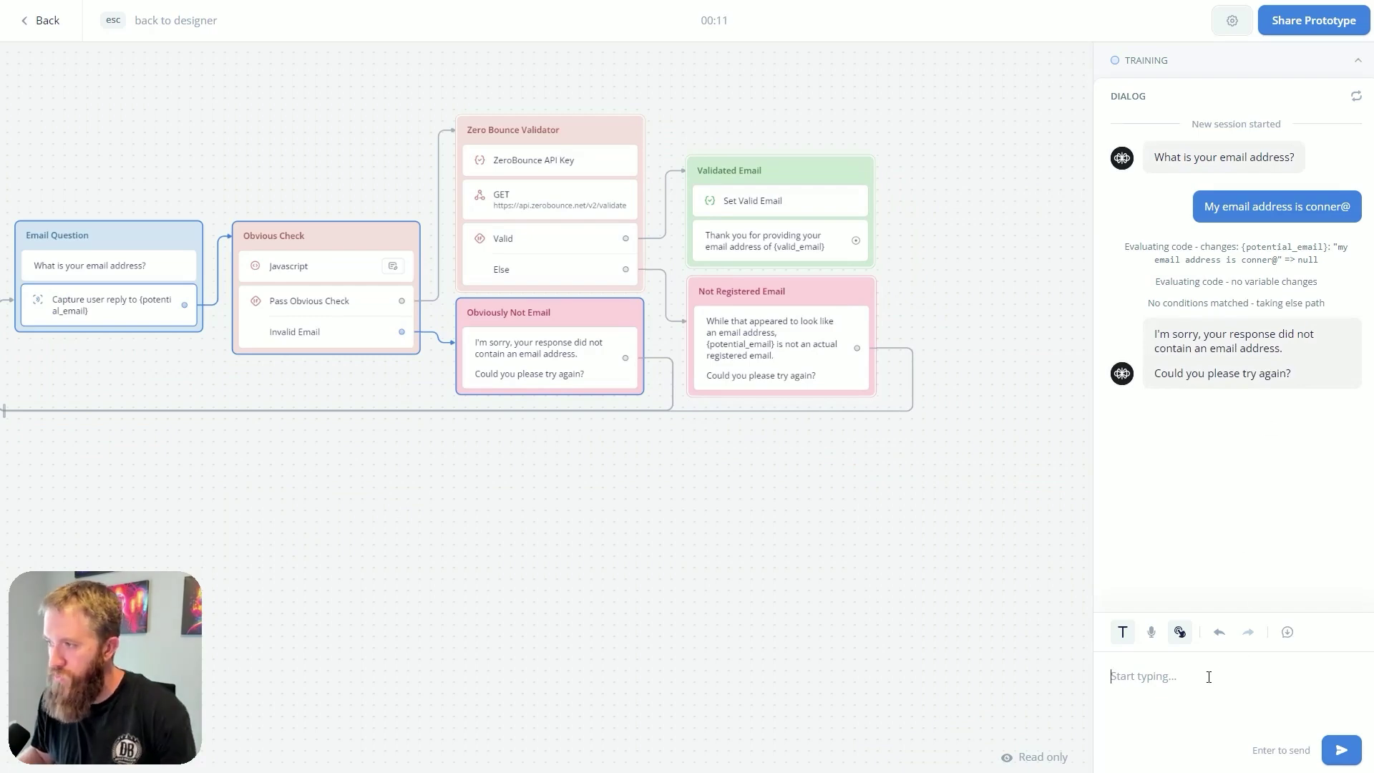
type("oh my bad, its actually")
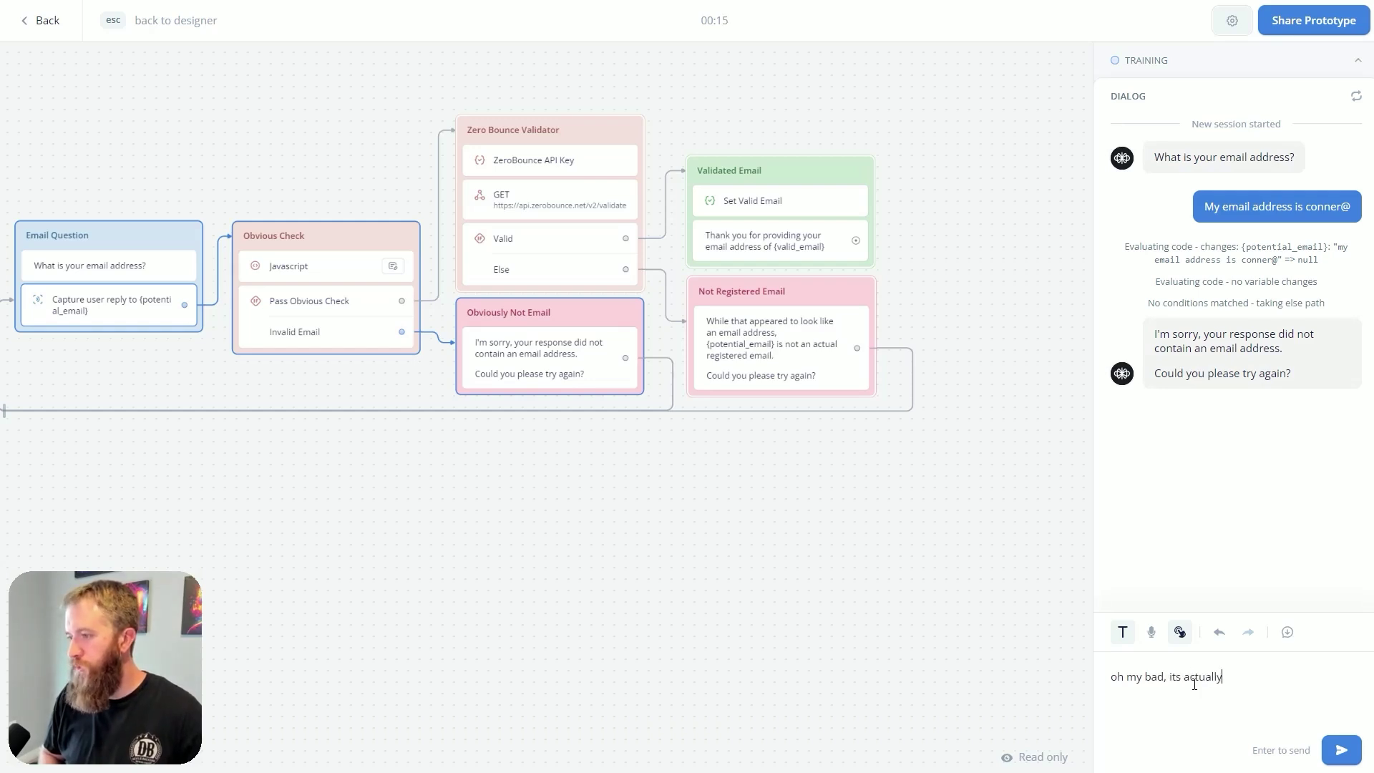
key("Return")
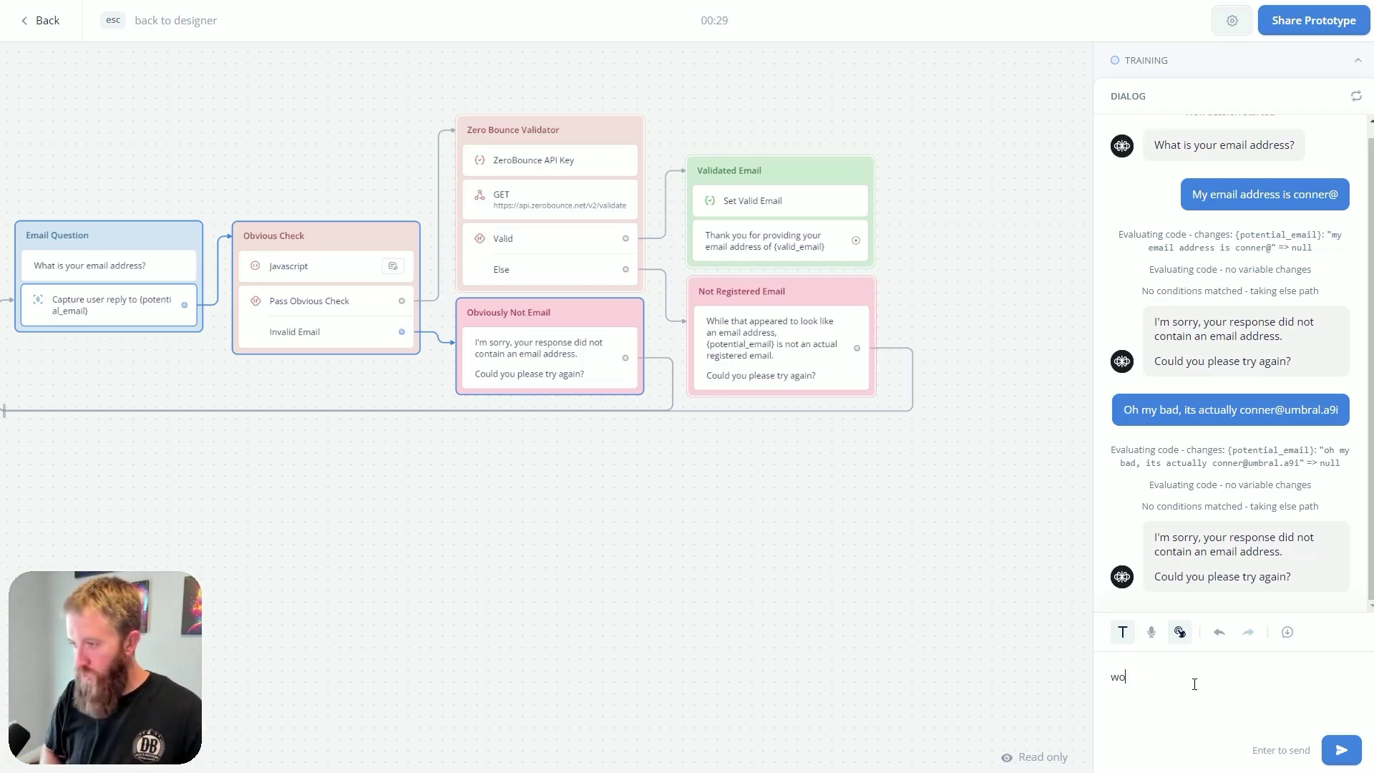
key("Return")
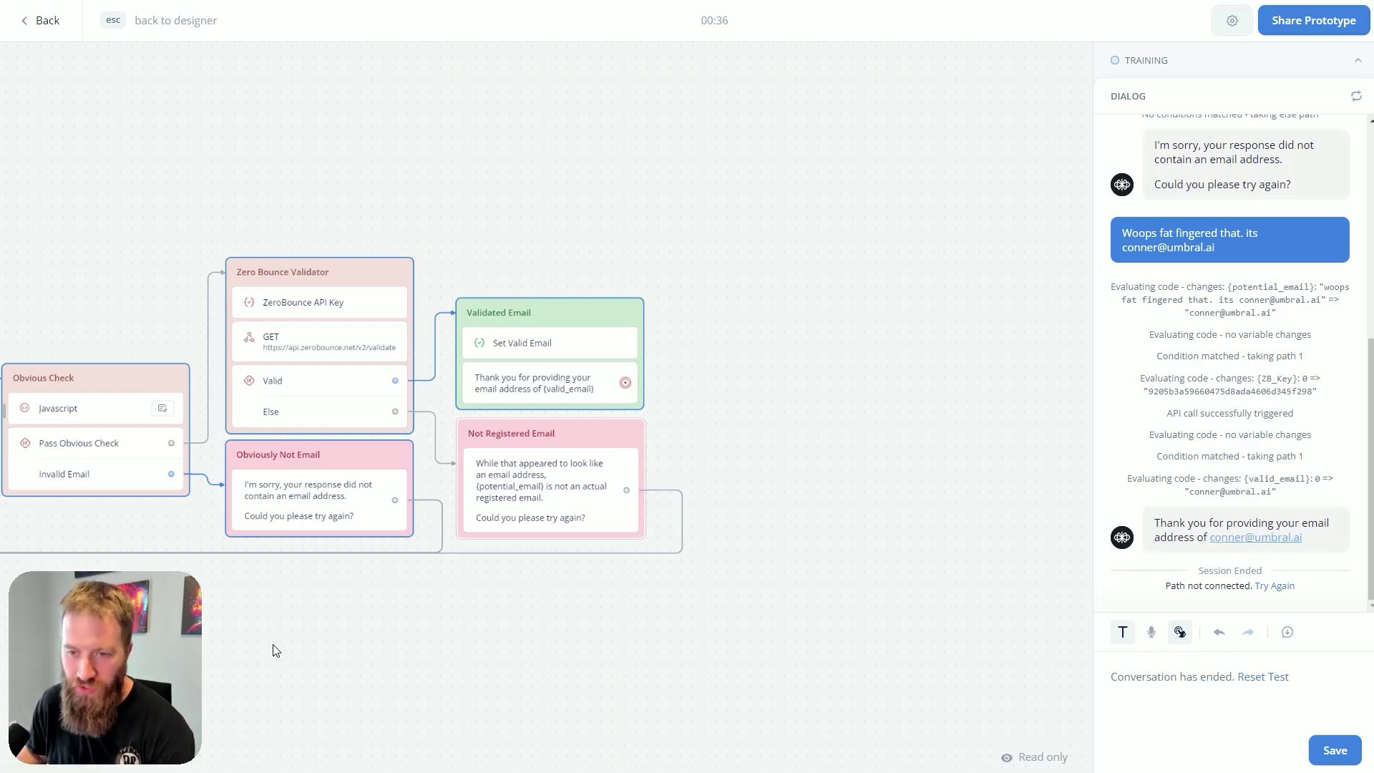
left_click_drag(275, 647, 644, 602)
Start a fresh test session and send a made-up long gmail address
left_click(328, 328)
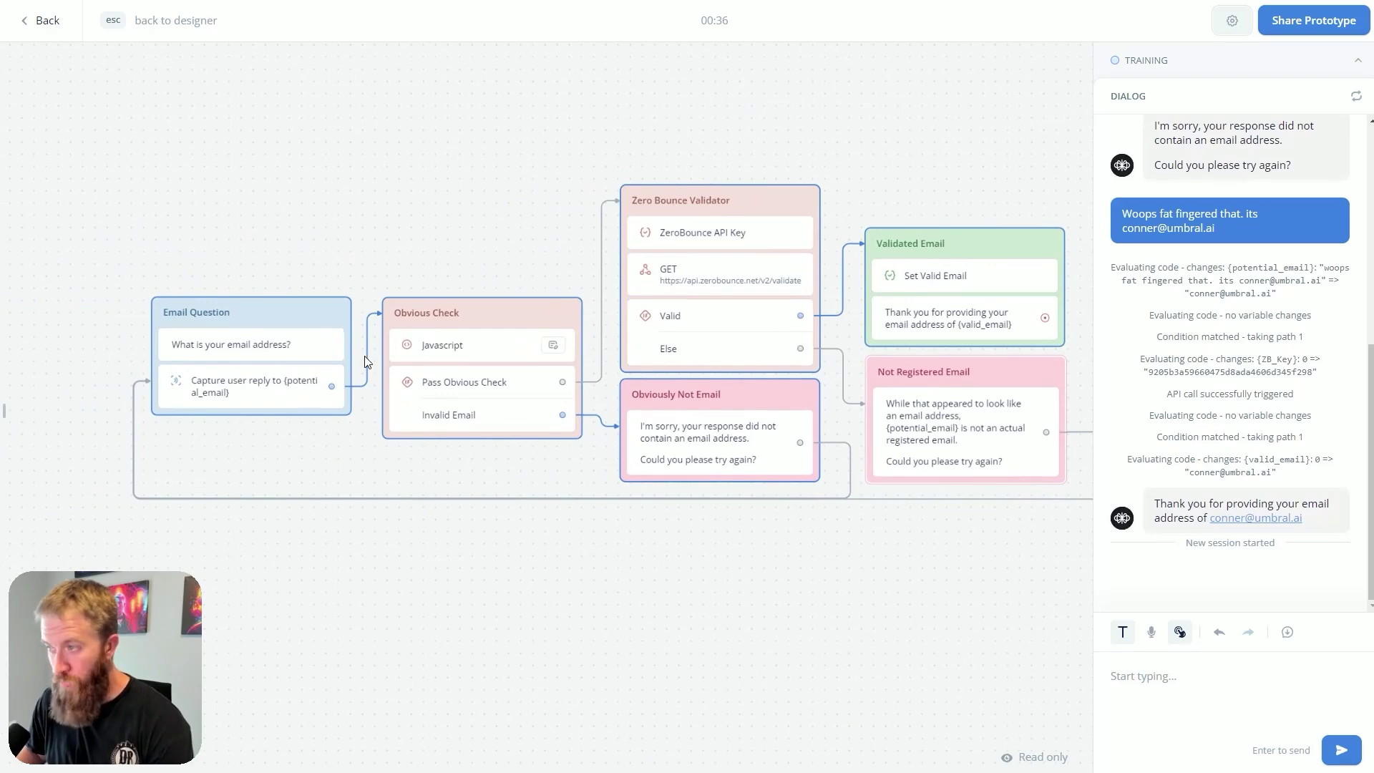
left_click(1151, 674)
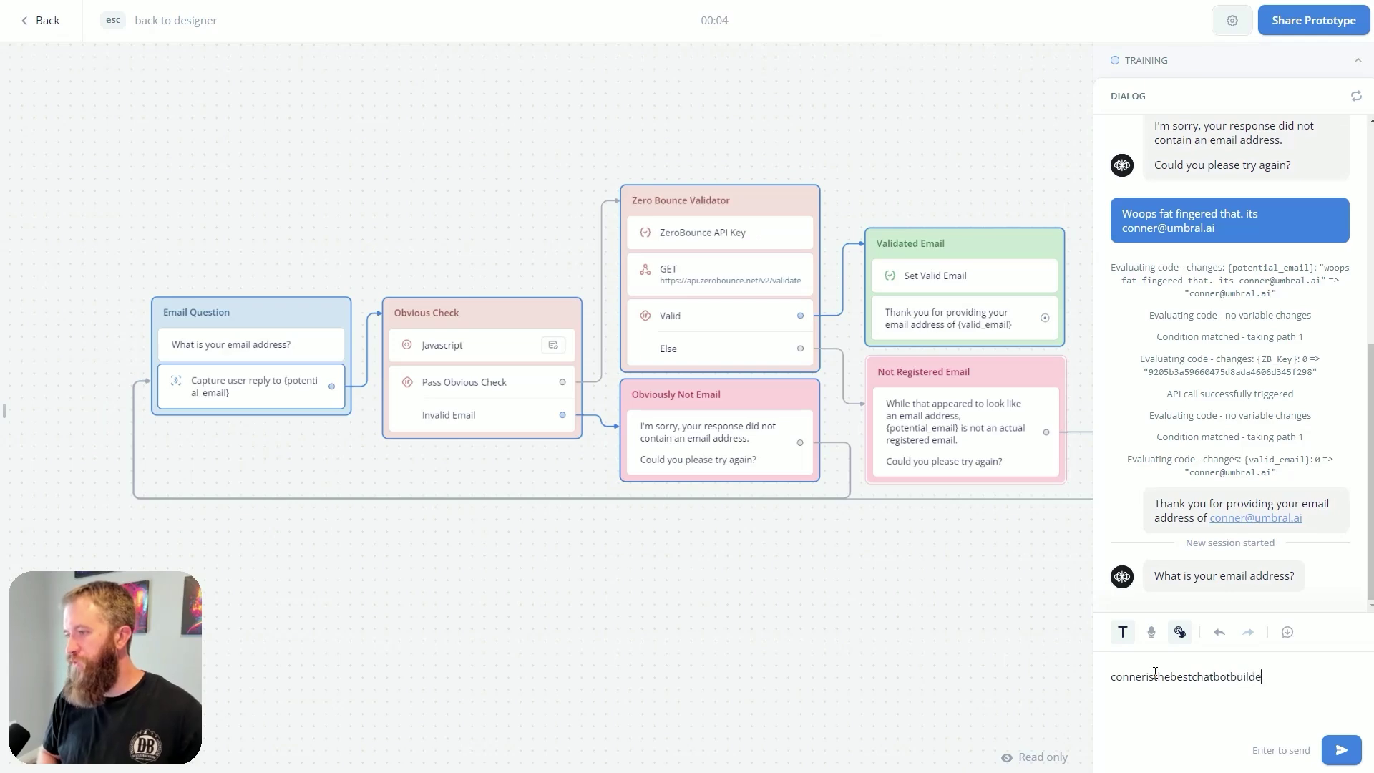
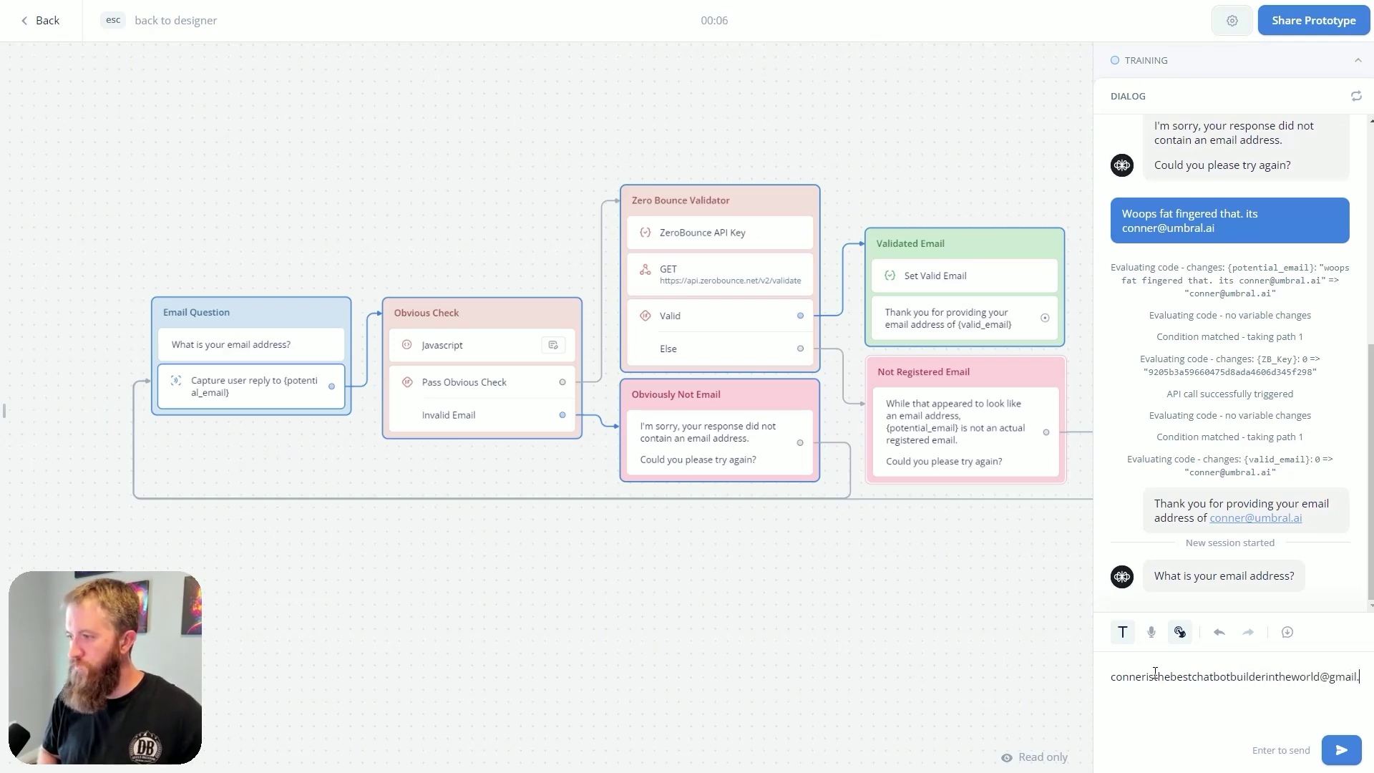
key("Return")
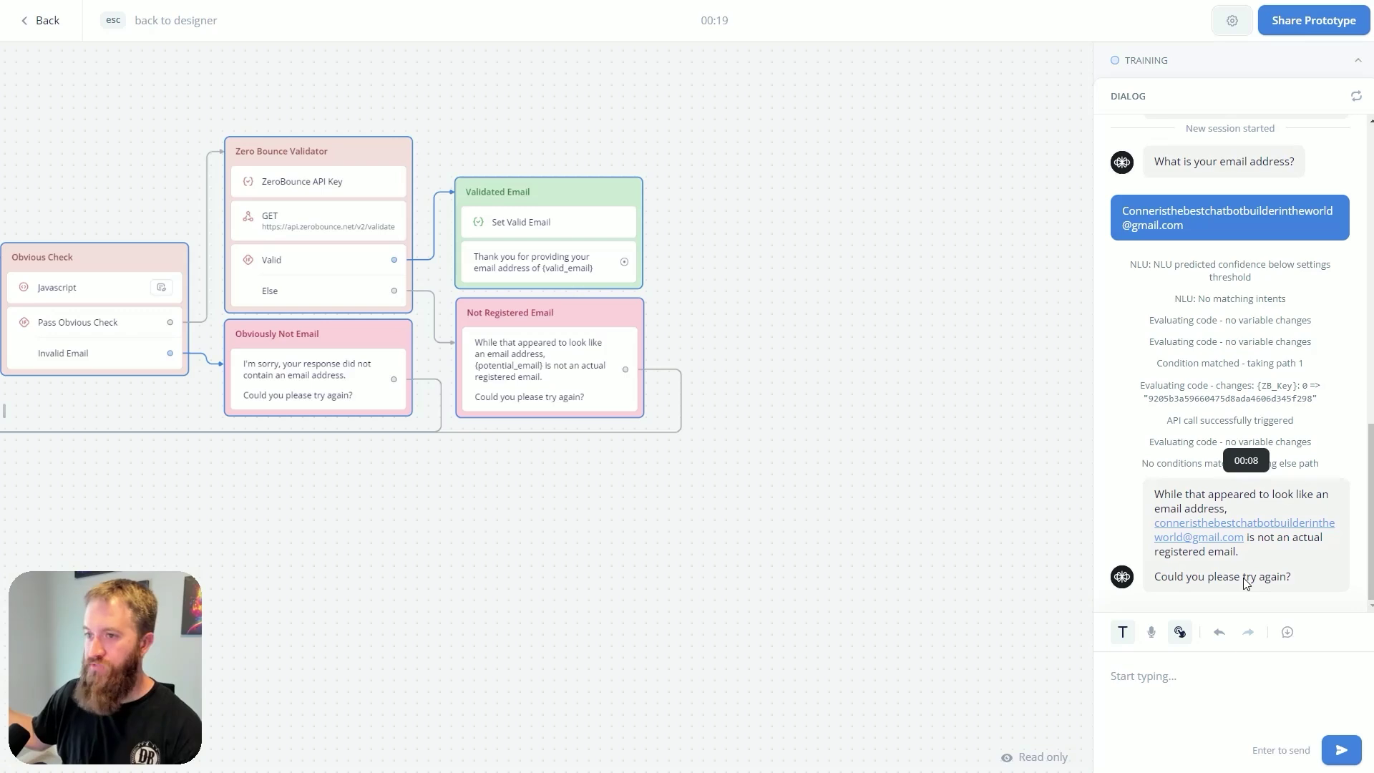
scroll(349, 575, "down", 3)
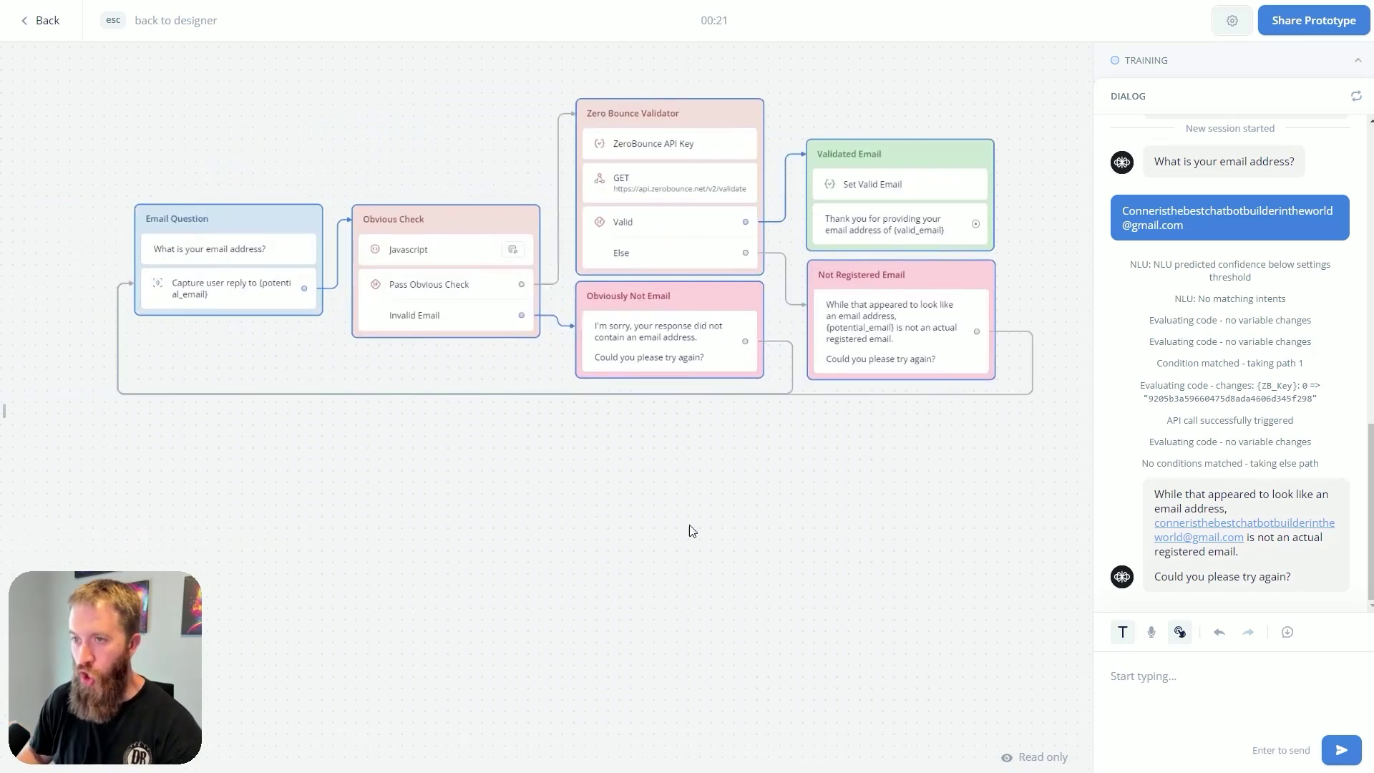
scroll(557, 491, "up", 2)
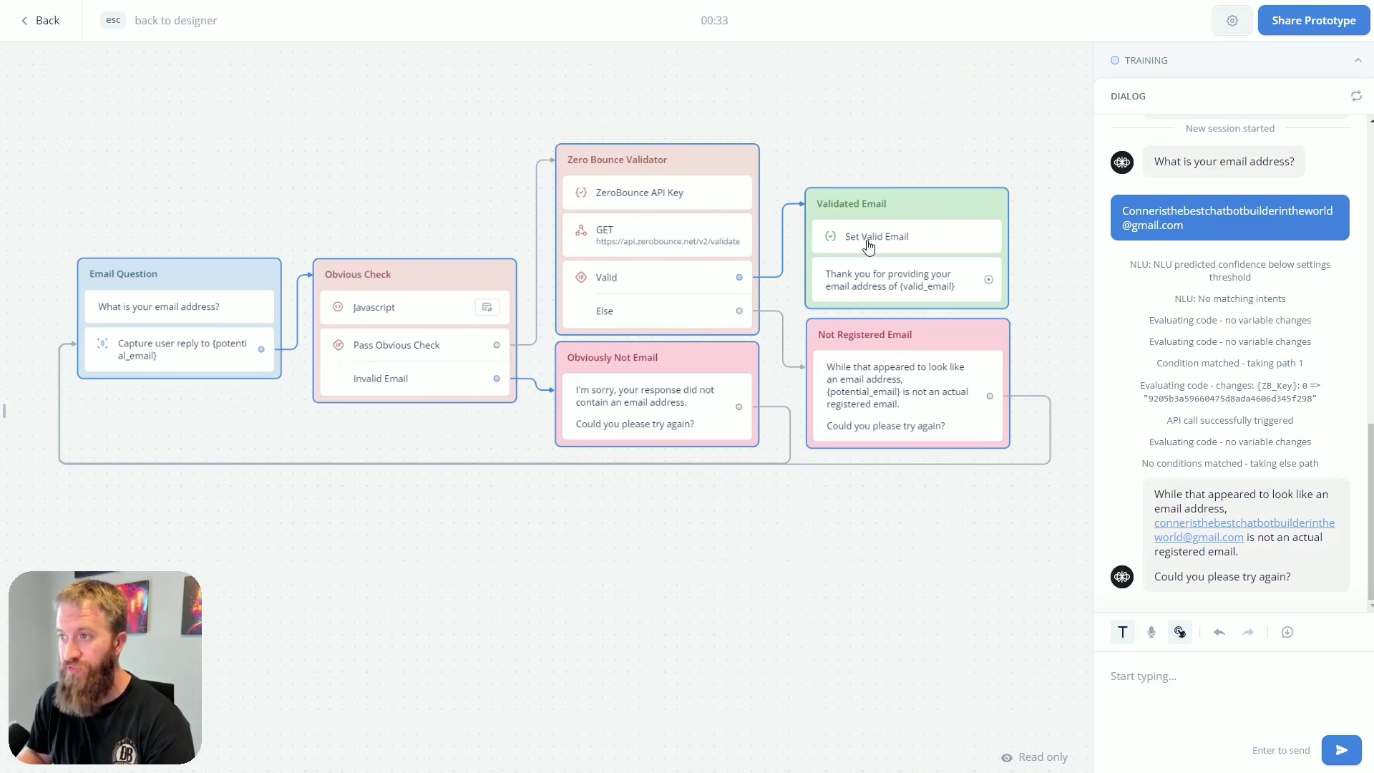
left_click_drag(947, 185, 793, 181)
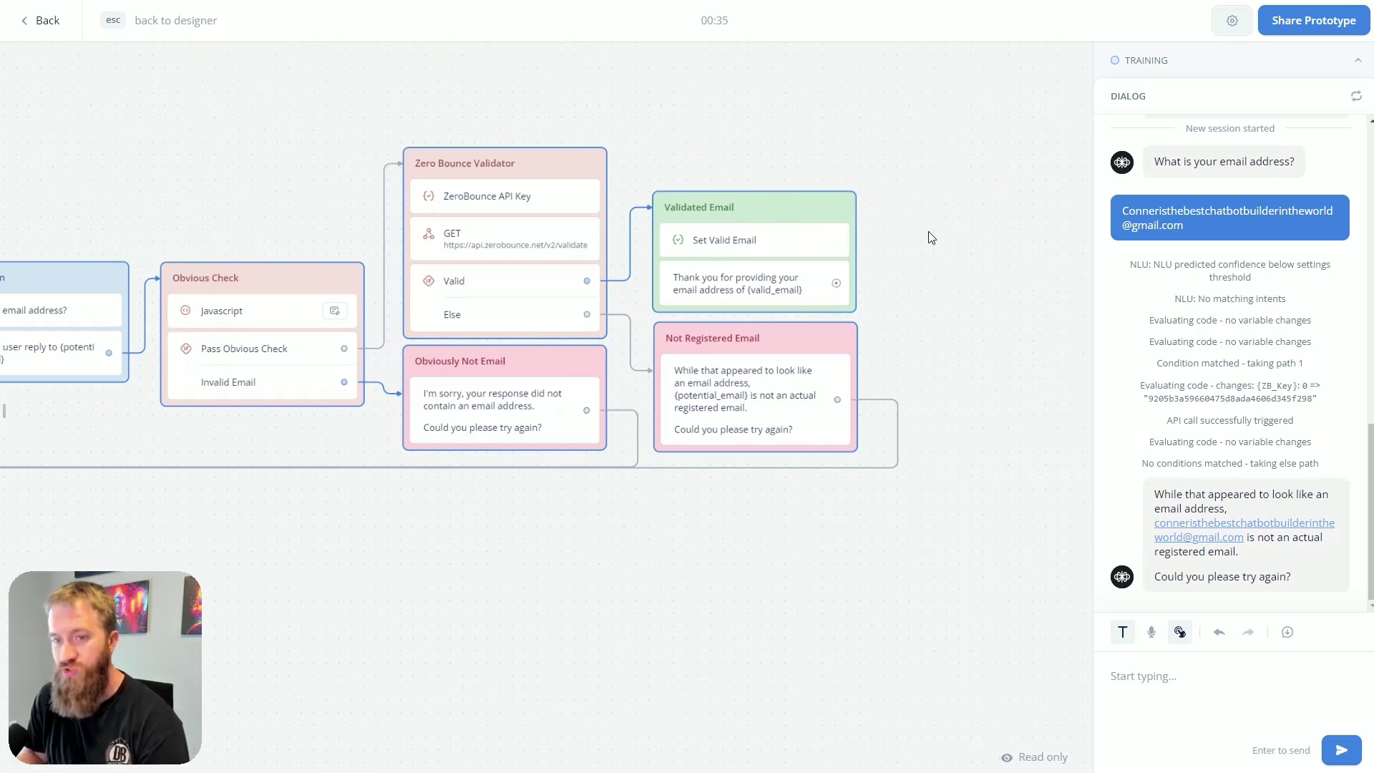
scroll(794, 488, "down", 1)
scroll(769, 534, "down", 3)
scroll(770, 534, "down", 1)
scroll(781, 537, "down", 1)
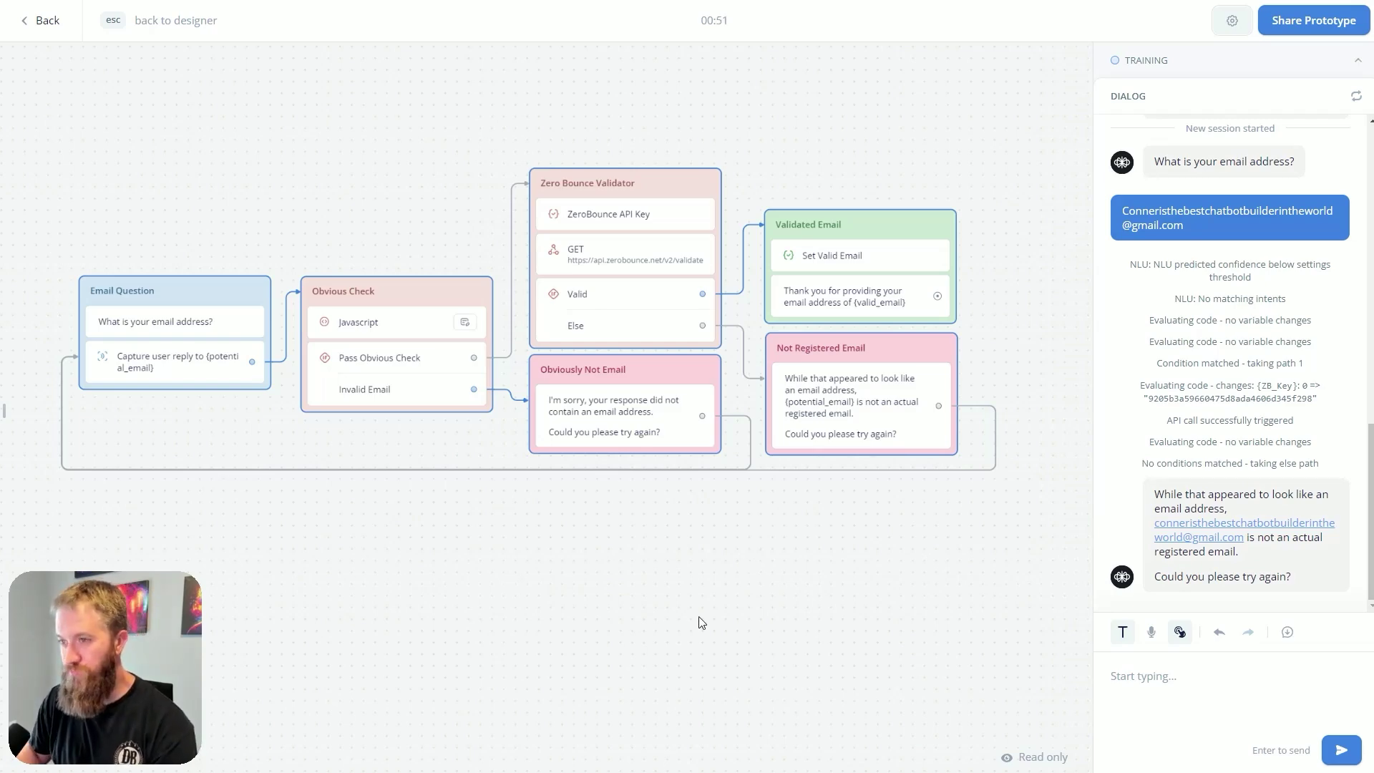
scroll(701, 622, "down", 1)
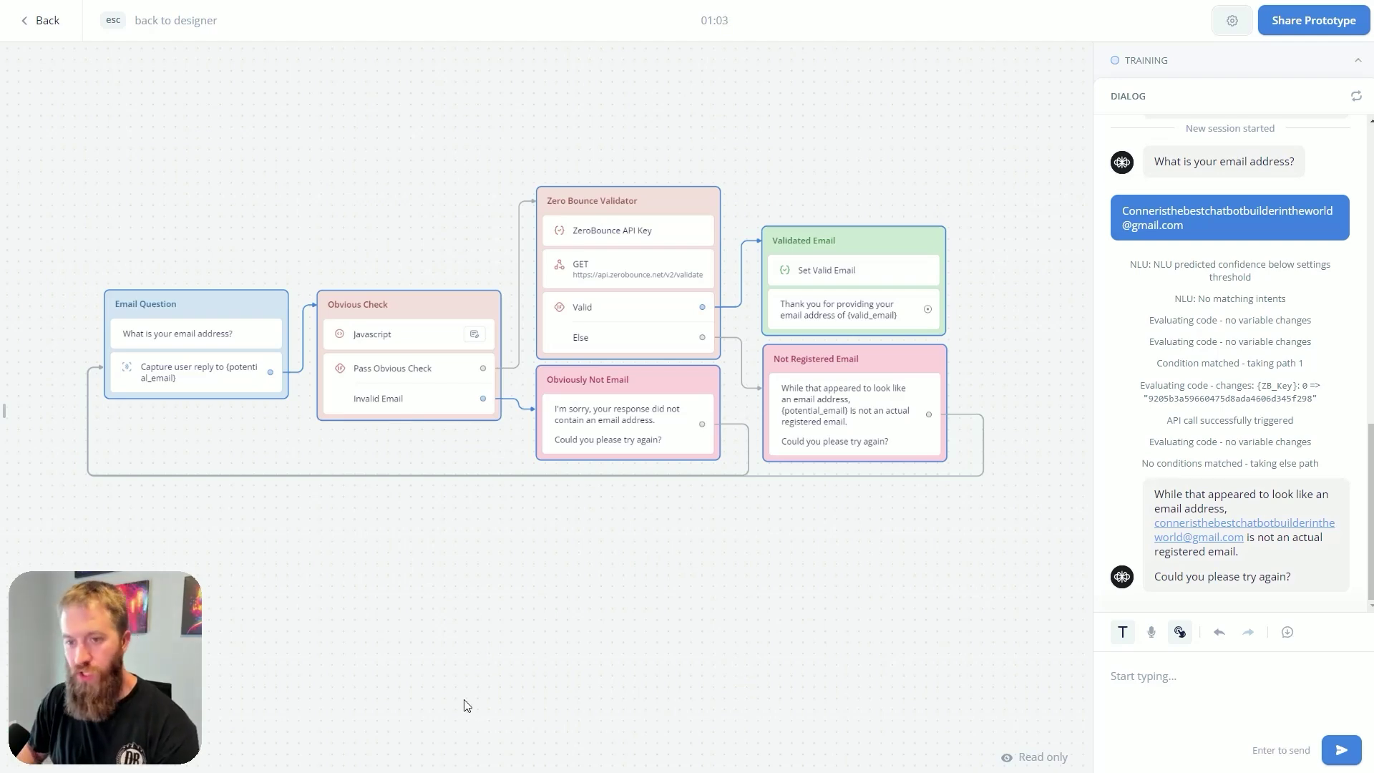
scroll(464, 705, "down", 5)
scroll(509, 445, "down", 5)
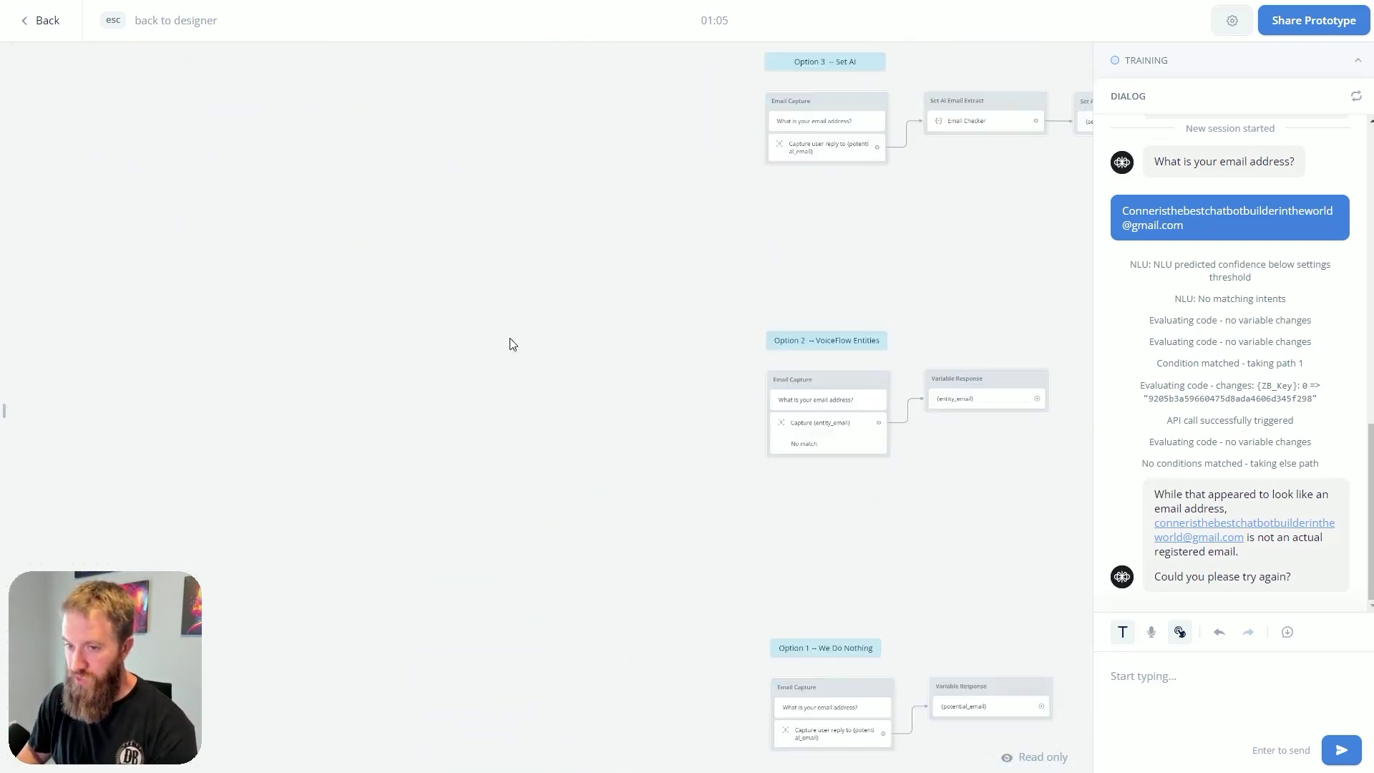
scroll(511, 444, "down", 5)
scroll(489, 429, "down", 5)
scroll(526, 269, "down", 5)
scroll(539, 366, "down", 3)
scroll(540, 366, "down", 3)
scroll(548, 322, "up", 3)
scroll(553, 301, "up", 2)
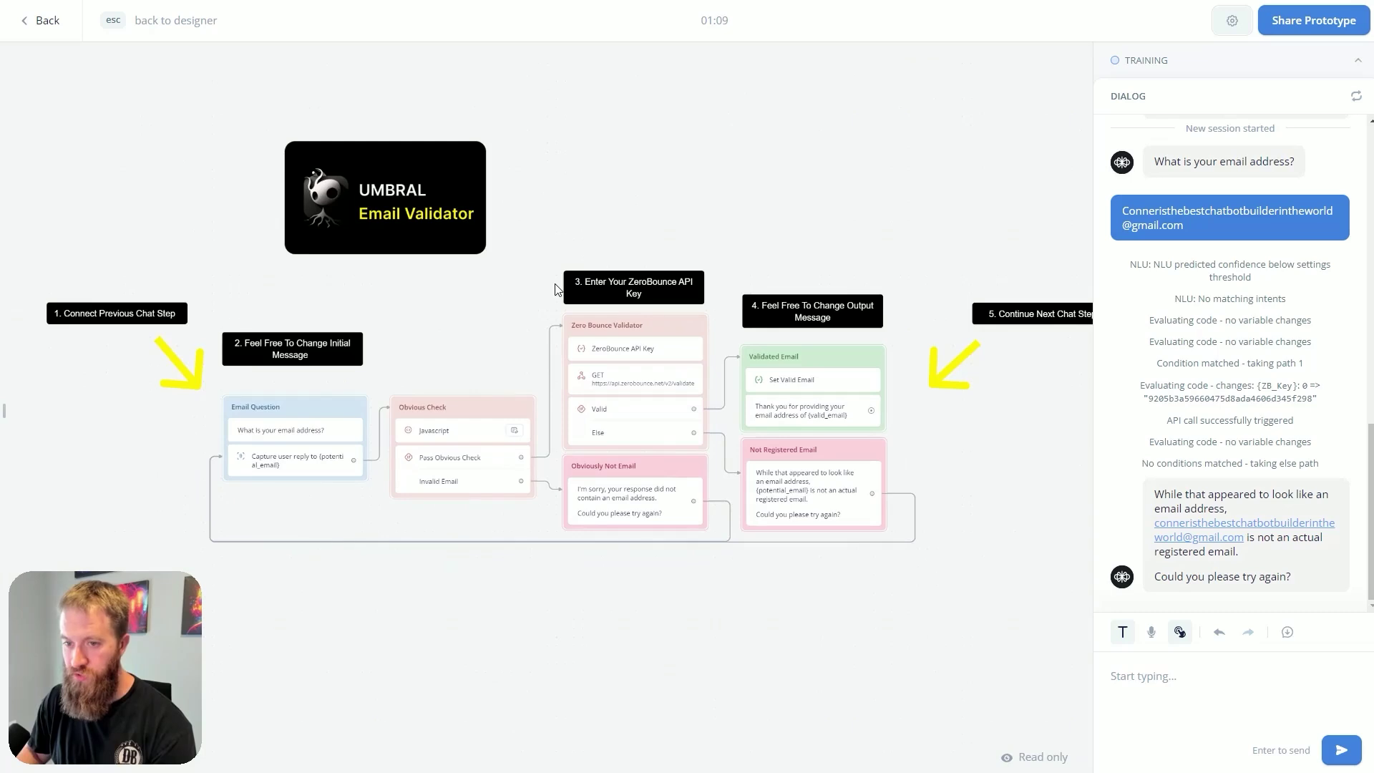